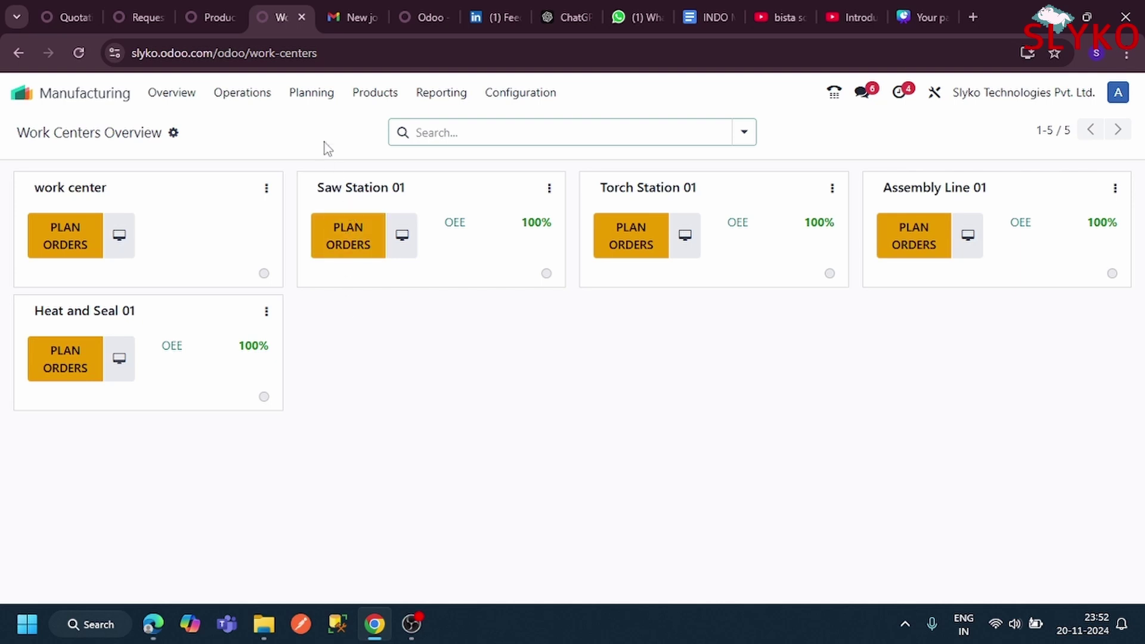
- Open the list of manufacturing orders and remove its To Do filter
{"action": "left_click", "coordinate": [245, 96]}
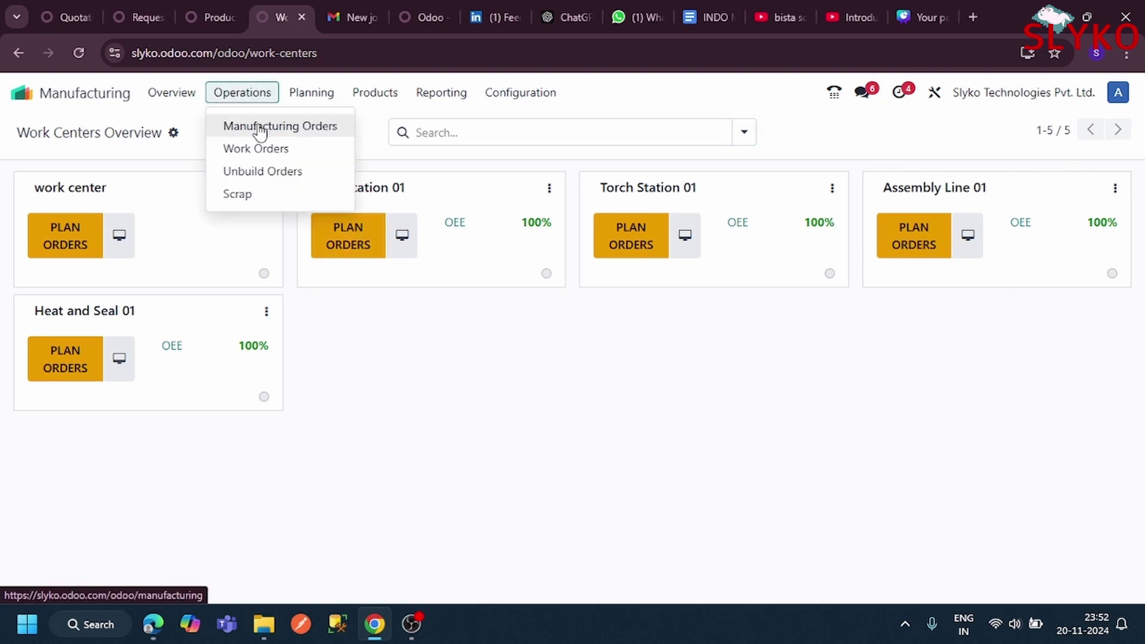
{"action": "left_click", "coordinate": [260, 127]}
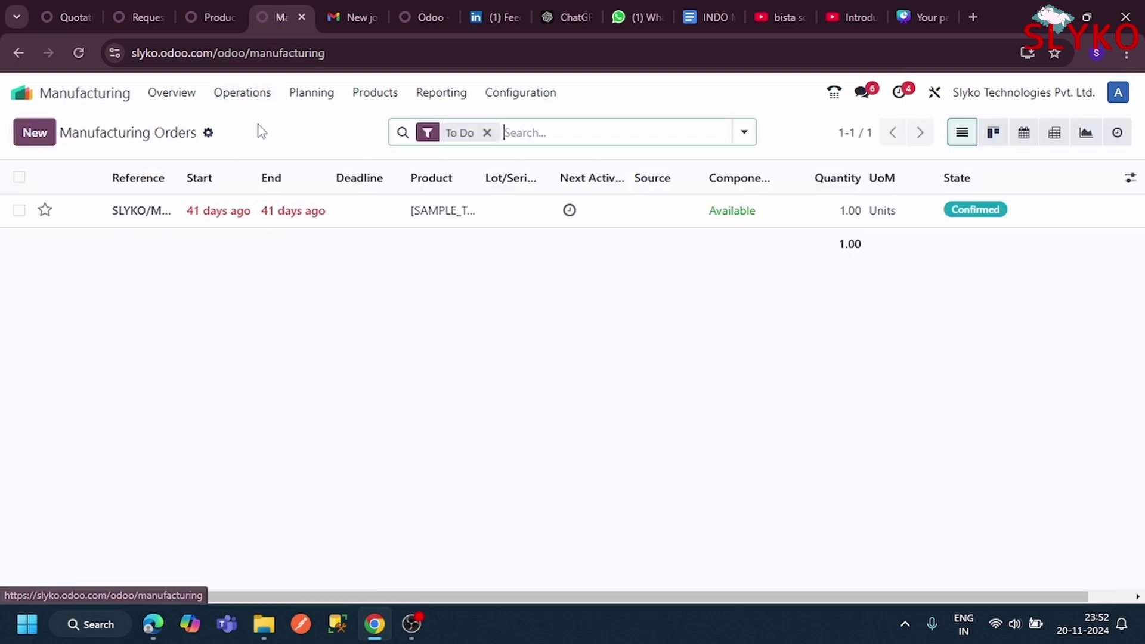
{"action": "left_click", "coordinate": [487, 132]}
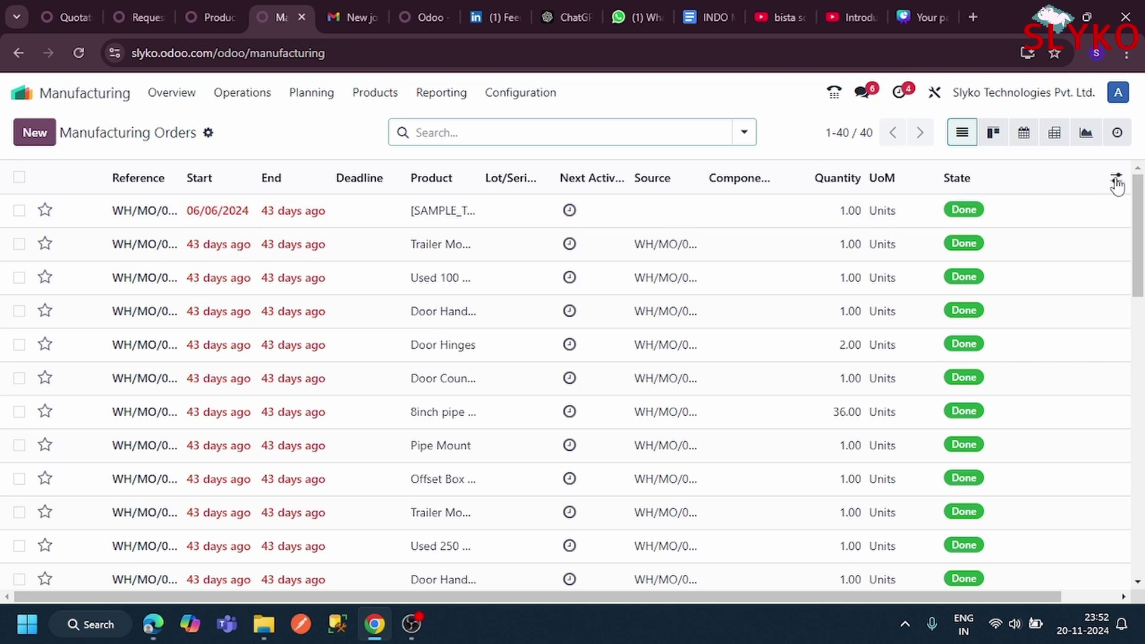
- Add the Bill of Material and Responsible columns to the manufacturing orders list
{"action": "left_click", "coordinate": [1116, 179]}
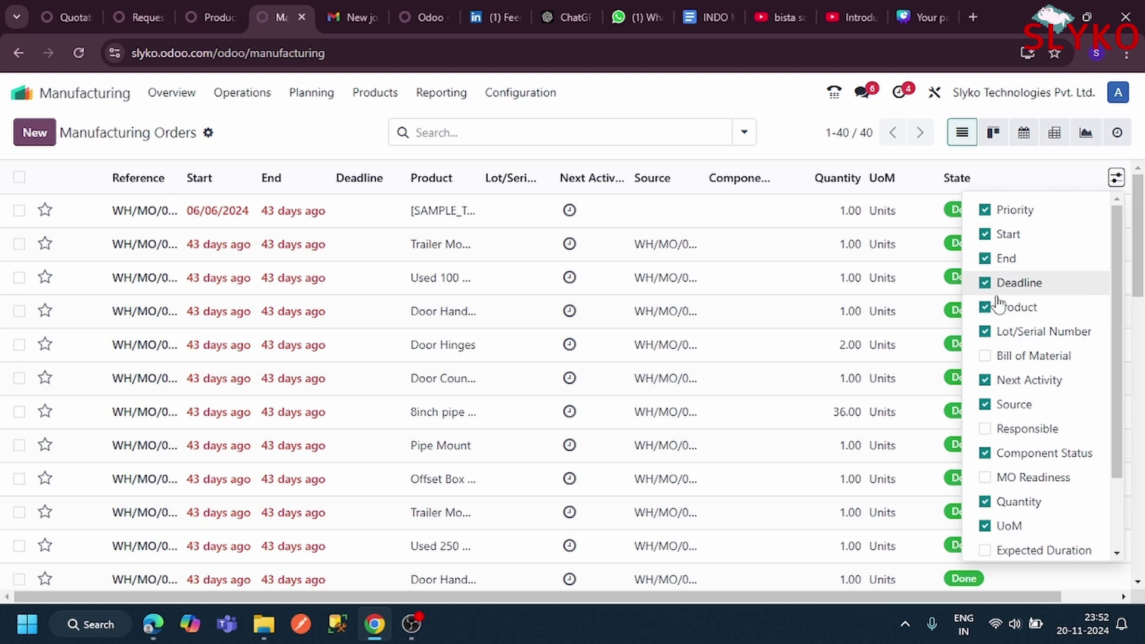
{"action": "left_click", "coordinate": [985, 357]}
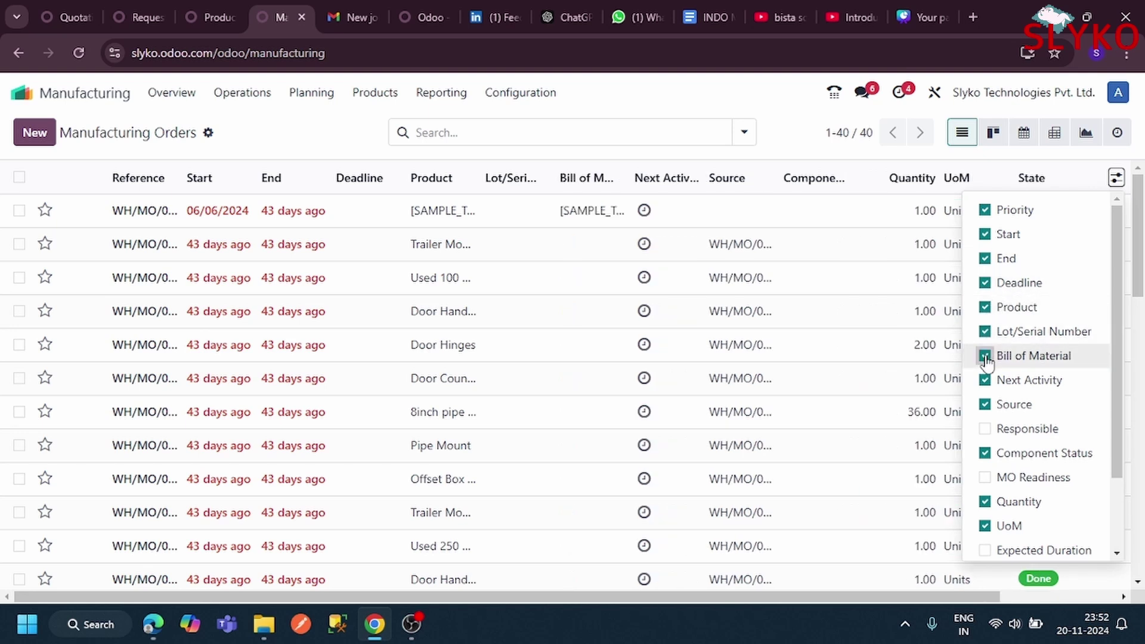
{"action": "left_click", "coordinate": [985, 430]}
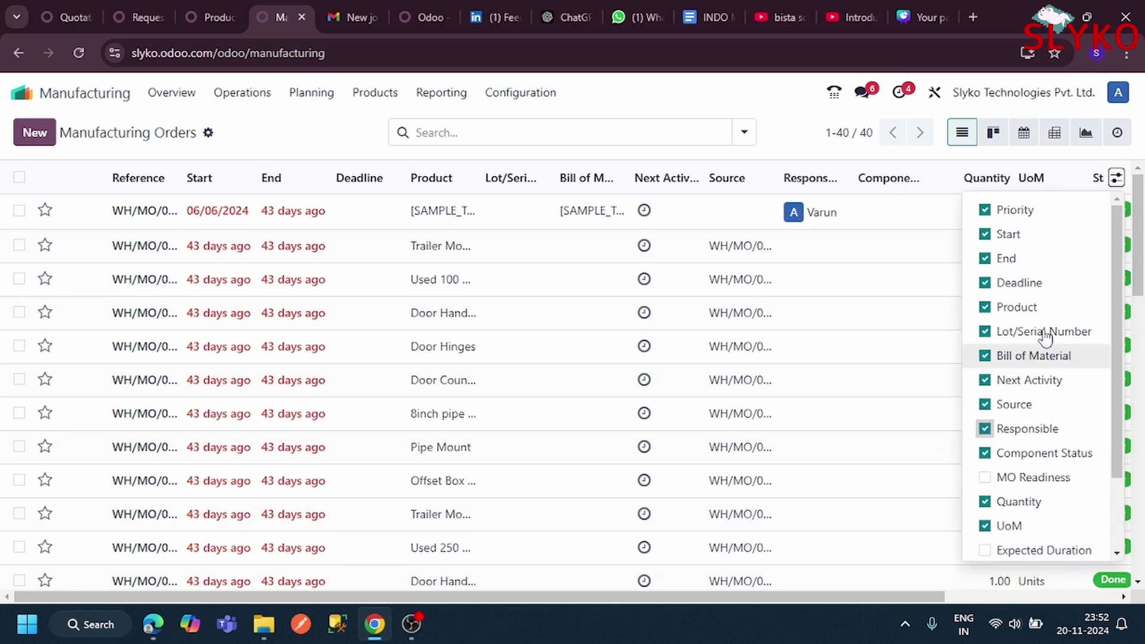
{"action": "left_click", "coordinate": [1117, 181]}
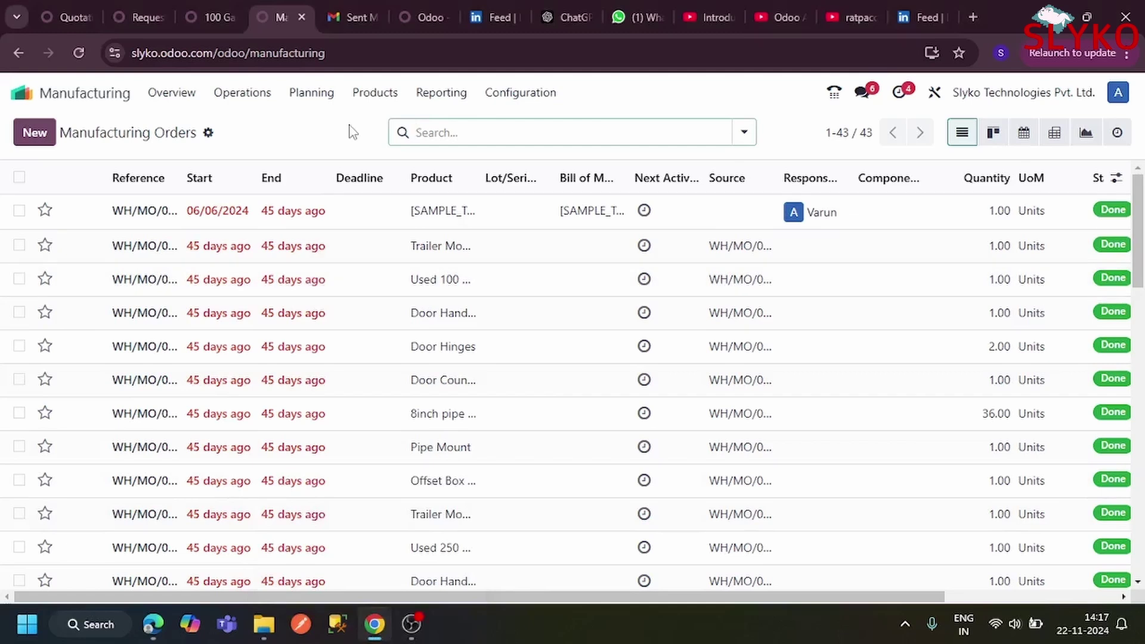
- Open the manufacturing products, remove the Goods filter, and group them by Product Category to examine the saleable categories
{"action": "left_click", "coordinate": [376, 95]}
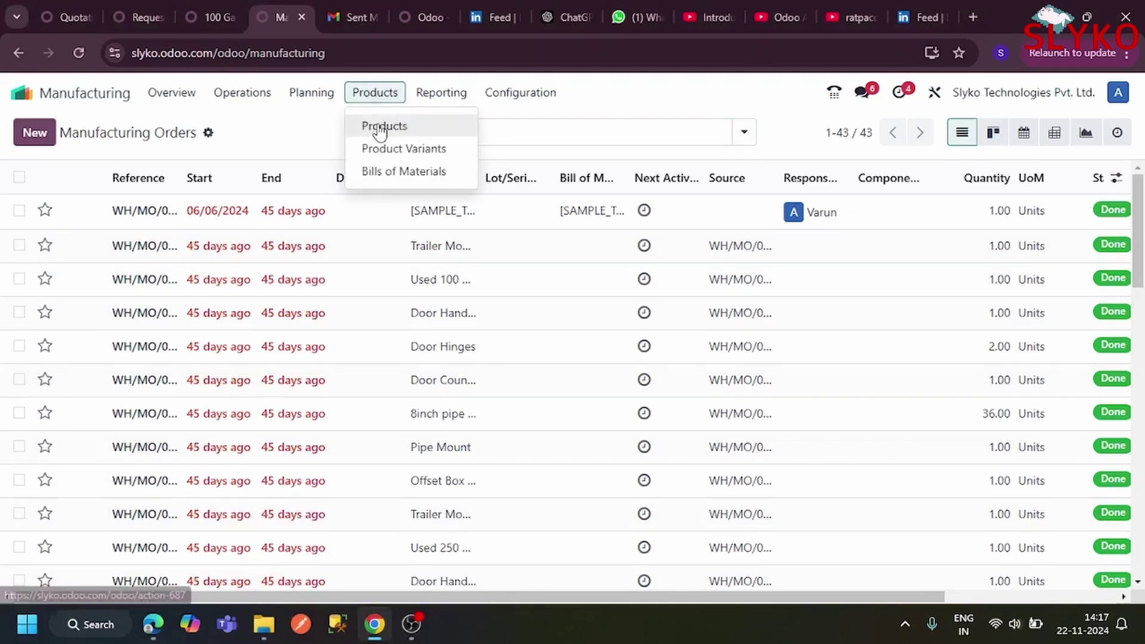
{"action": "left_click", "coordinate": [378, 126]}
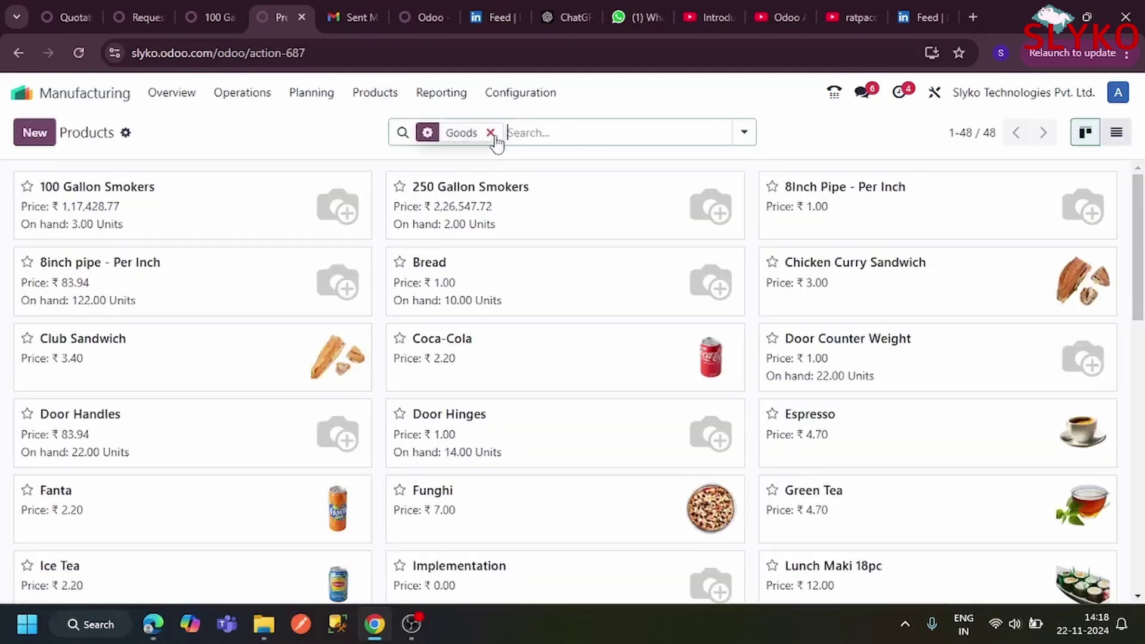
{"action": "left_click", "coordinate": [491, 133]}
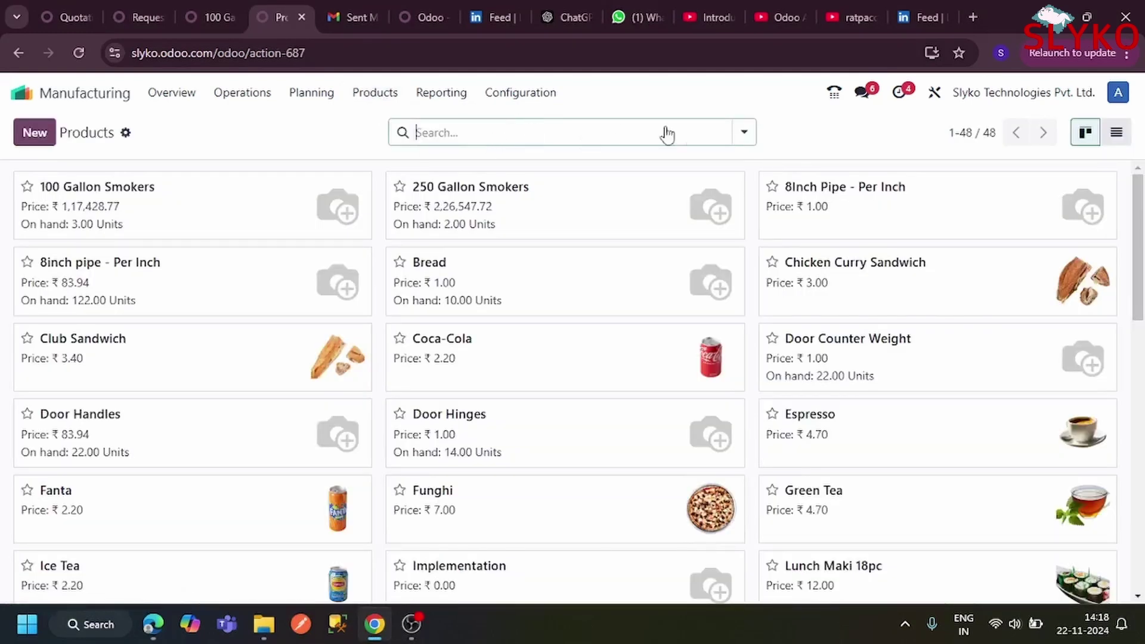
{"action": "left_click", "coordinate": [743, 132]}
{"action": "left_click", "coordinate": [510, 229]}
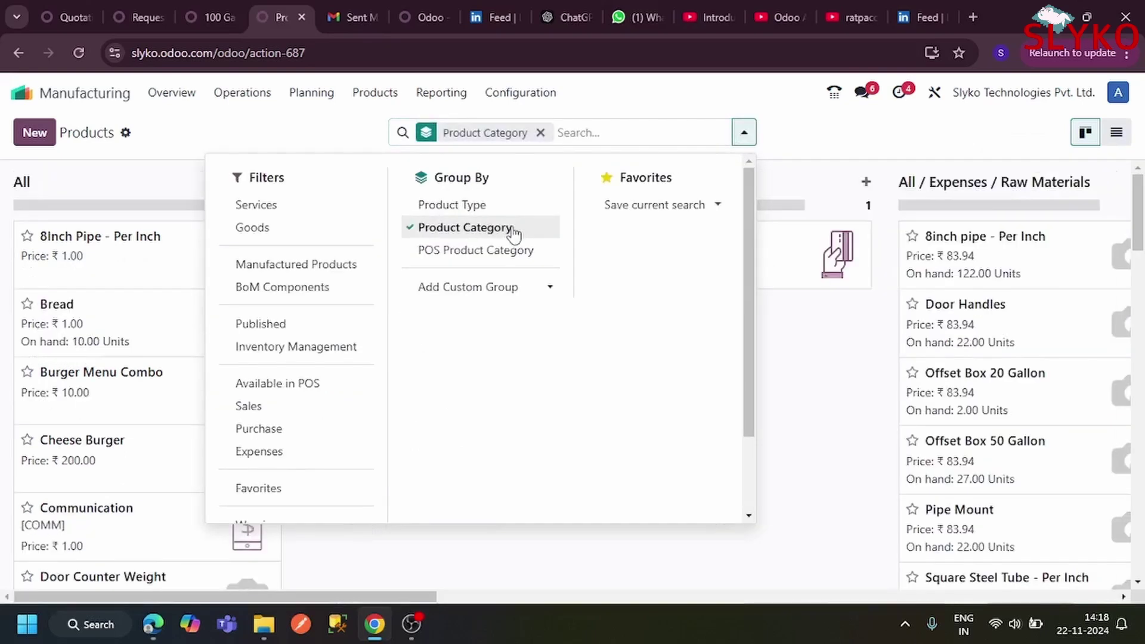
{"action": "left_click", "coordinate": [743, 132]}
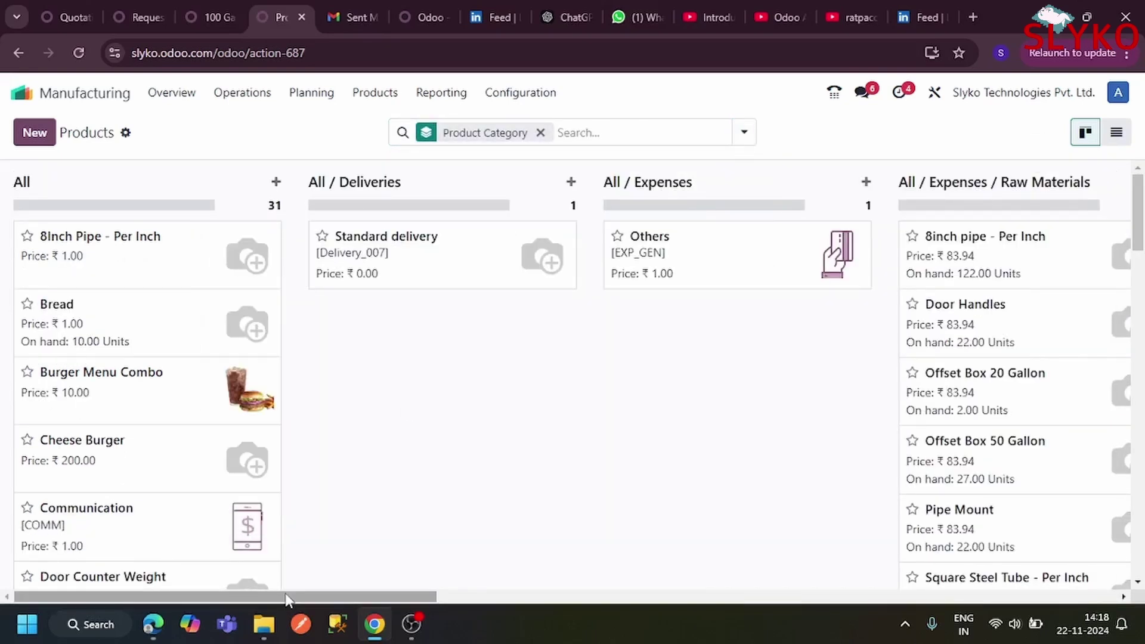
{"action": "left_click_drag", "start_coordinate": [286, 596], "coordinate": [616, 597]}
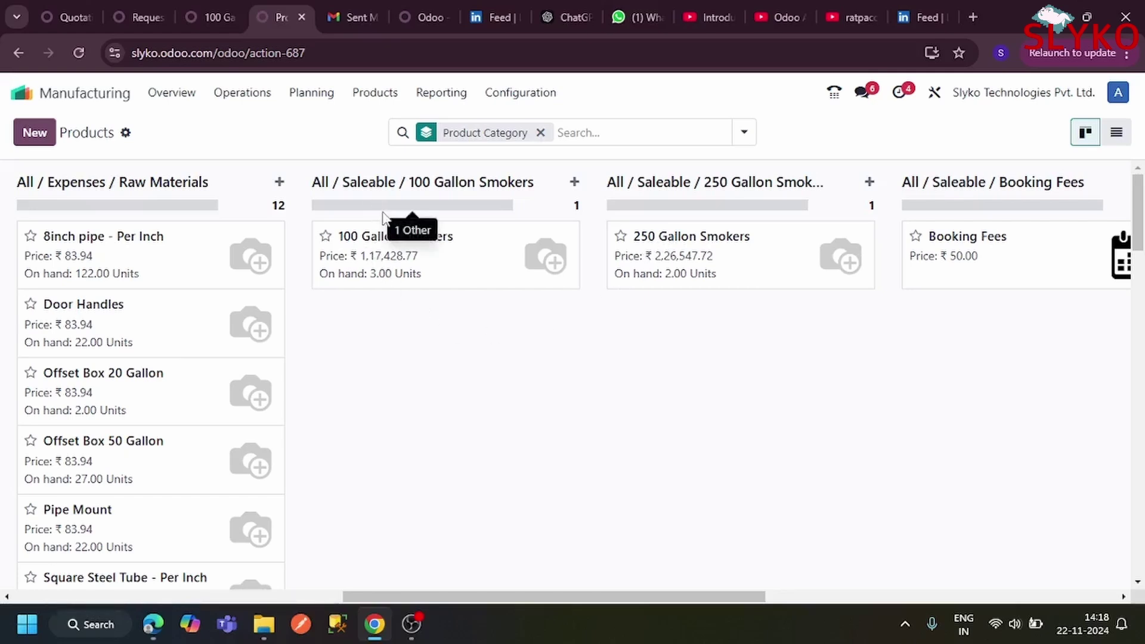
- Open the 100 Gallon Smokers product and its bill of materials to examine the components
{"action": "left_click", "coordinate": [388, 239]}
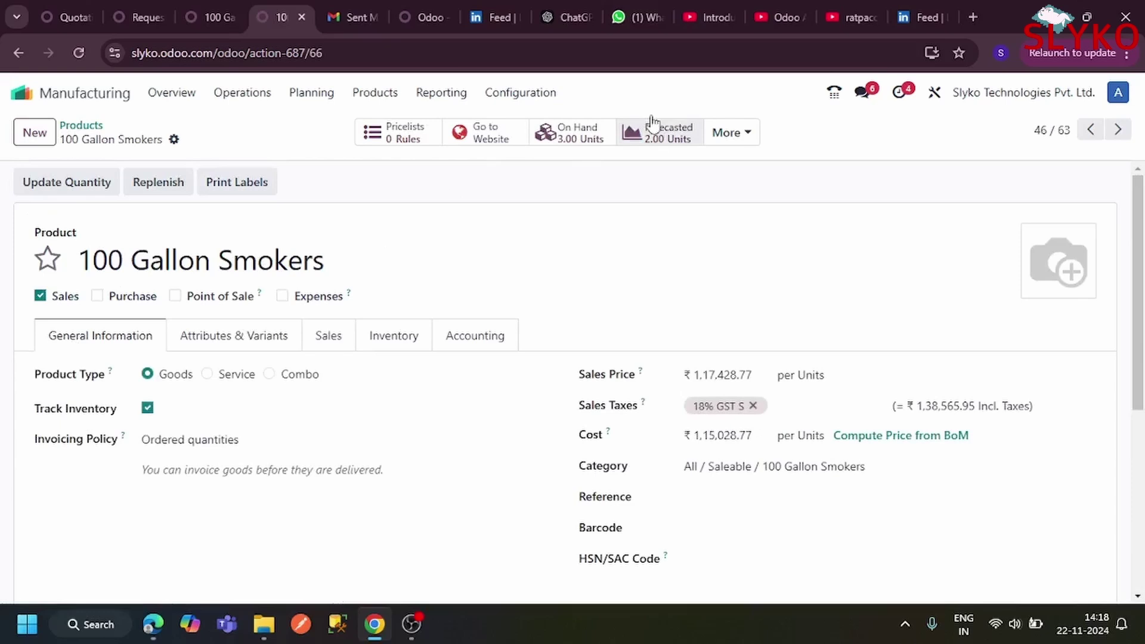
{"action": "left_click", "coordinate": [728, 135]}
{"action": "left_click", "coordinate": [686, 172]}
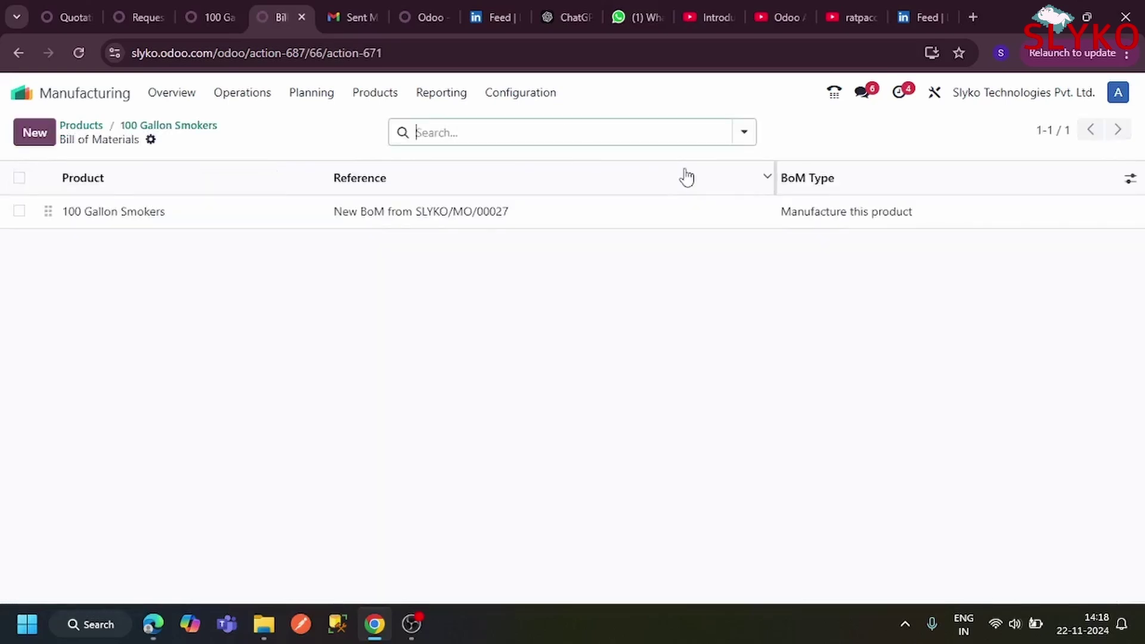
{"action": "left_click", "coordinate": [114, 224]}
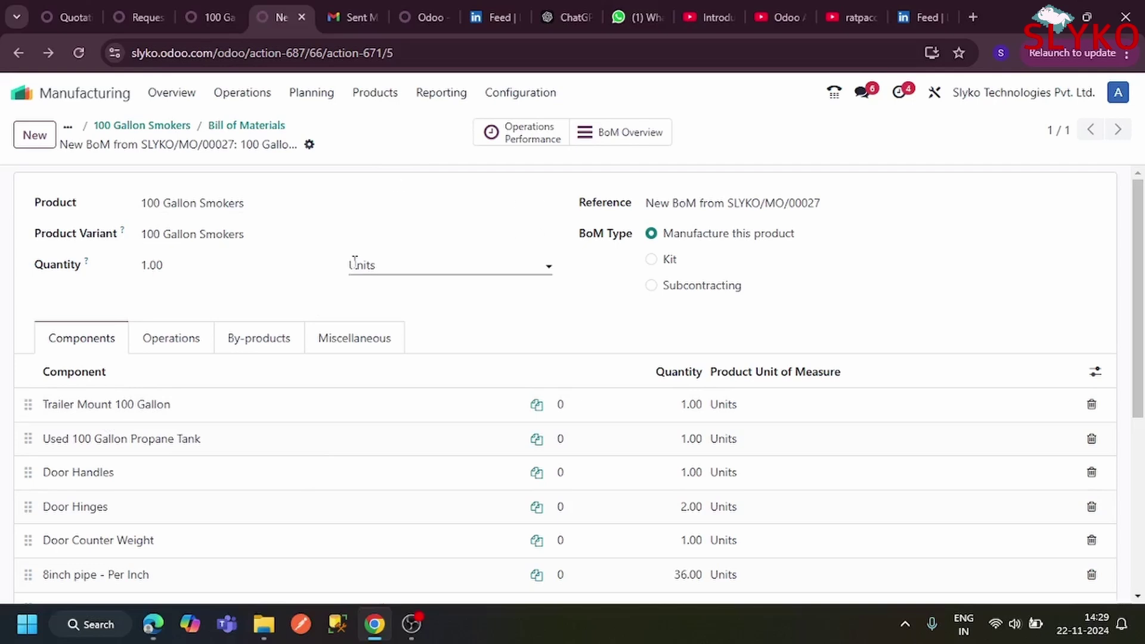
- Open the Trailer Mount 100 Gallon component's own bill of materials and examine its components and operations
{"action": "left_click", "coordinate": [149, 407]}
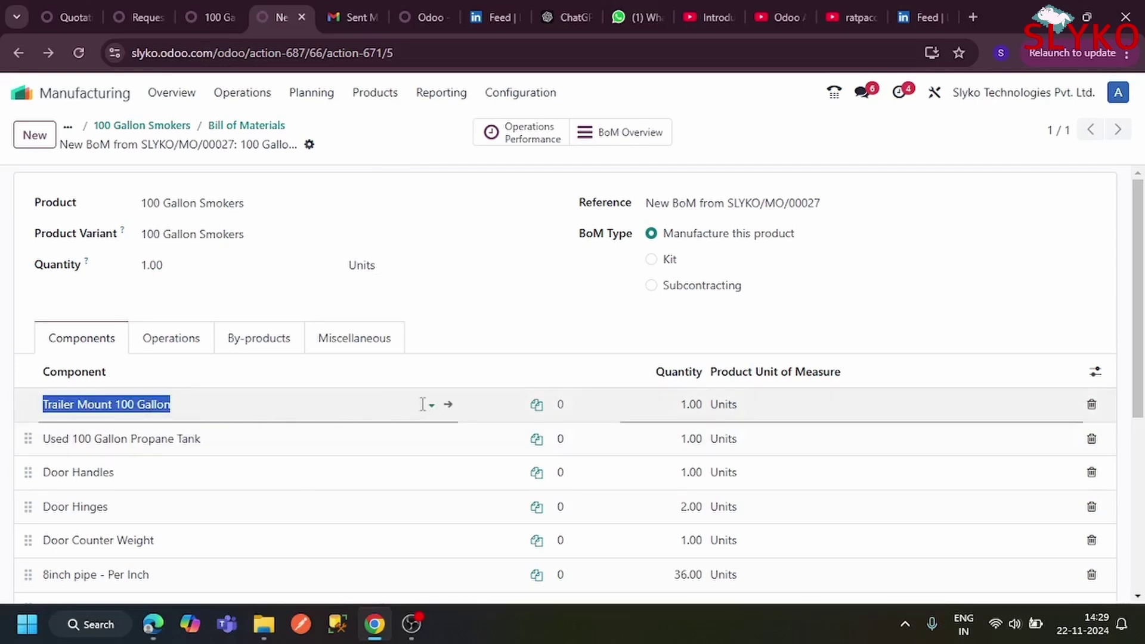
{"action": "left_click", "coordinate": [448, 404]}
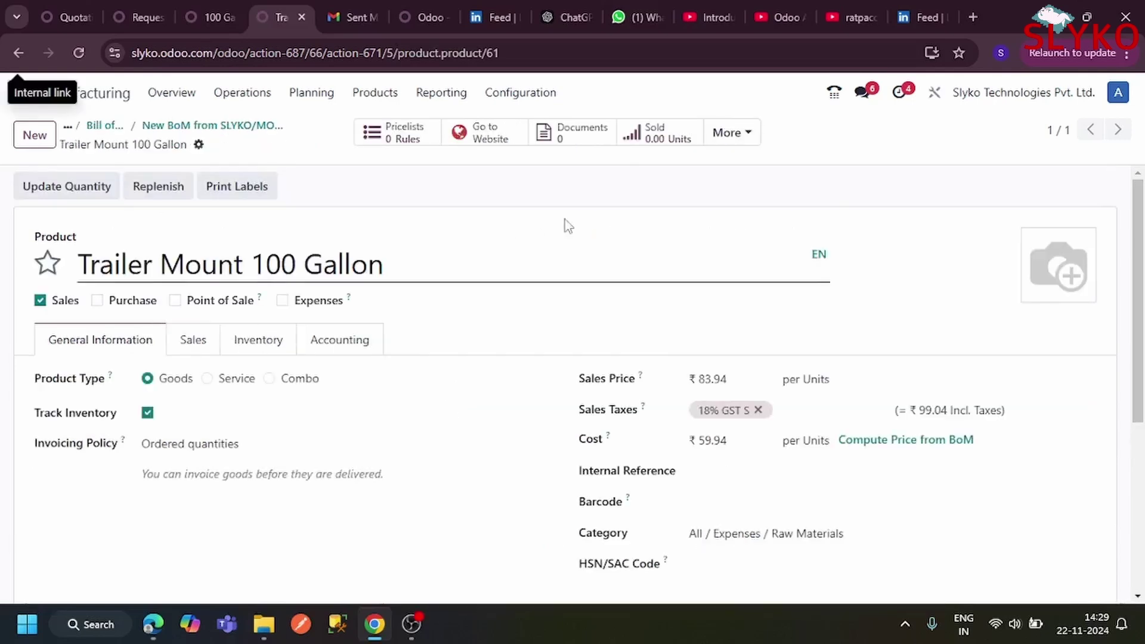
{"action": "left_click", "coordinate": [735, 138]}
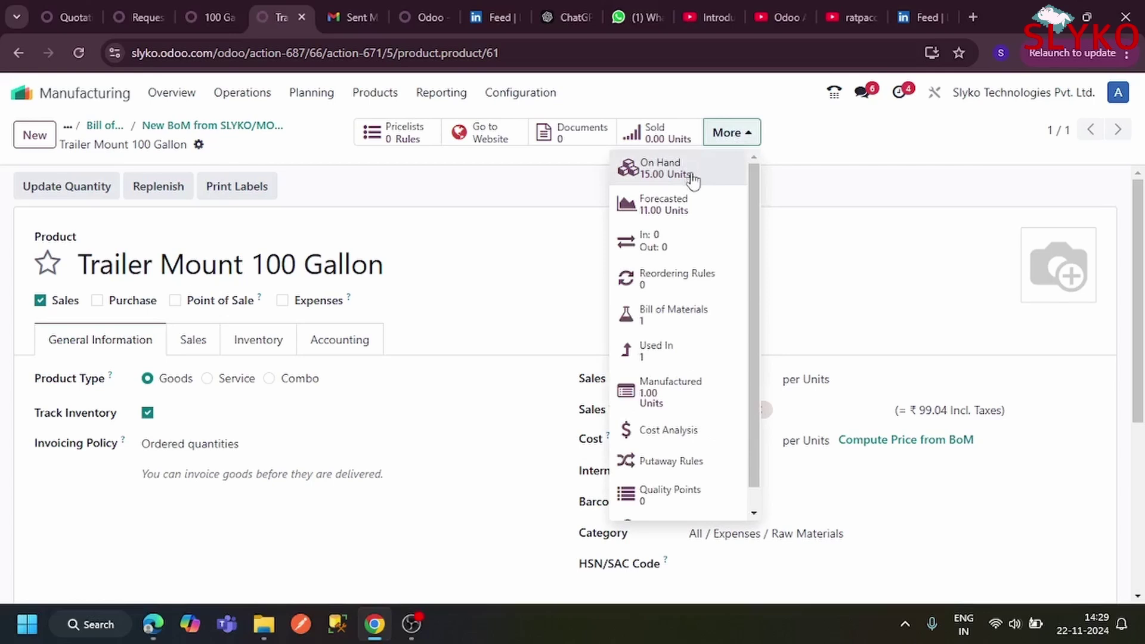
{"action": "left_click", "coordinate": [657, 316]}
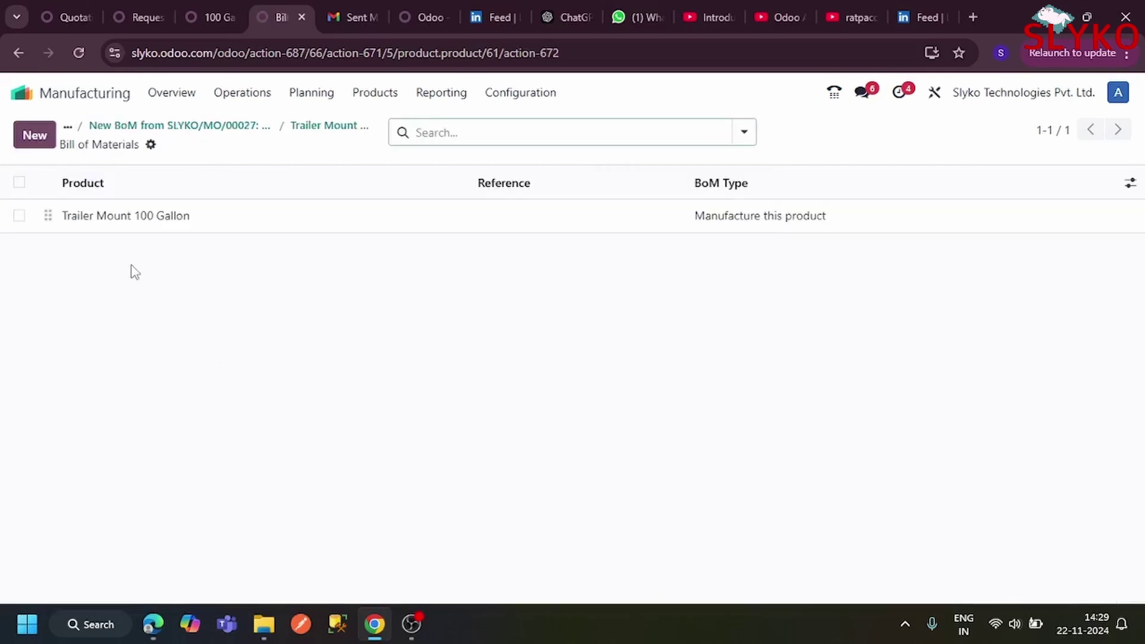
{"action": "left_click", "coordinate": [129, 231]}
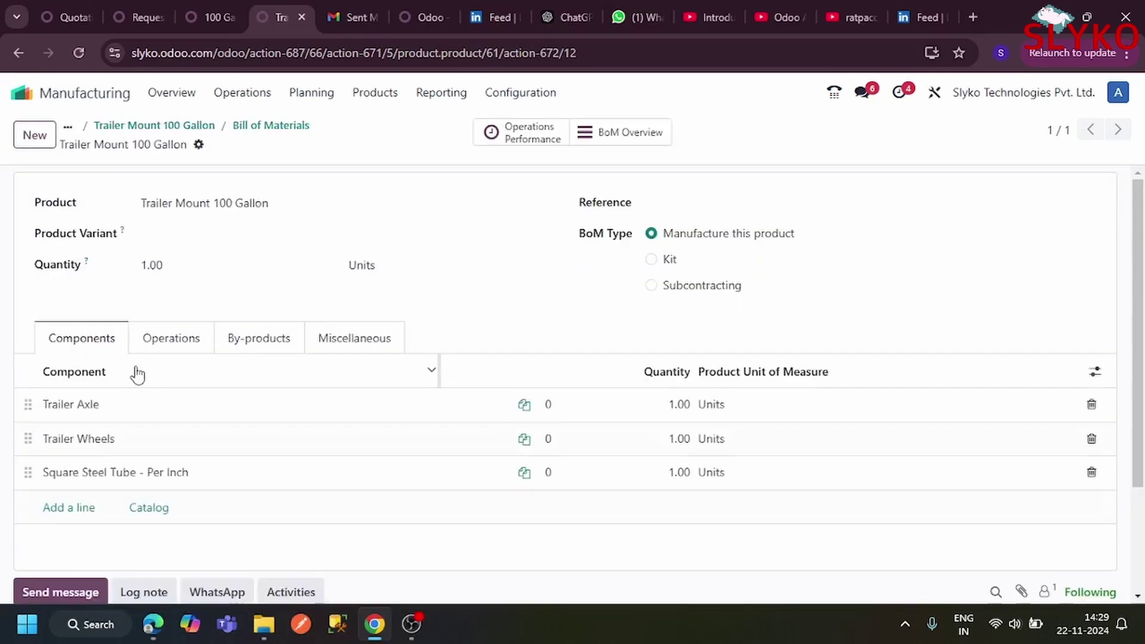
{"action": "left_click", "coordinate": [170, 345]}
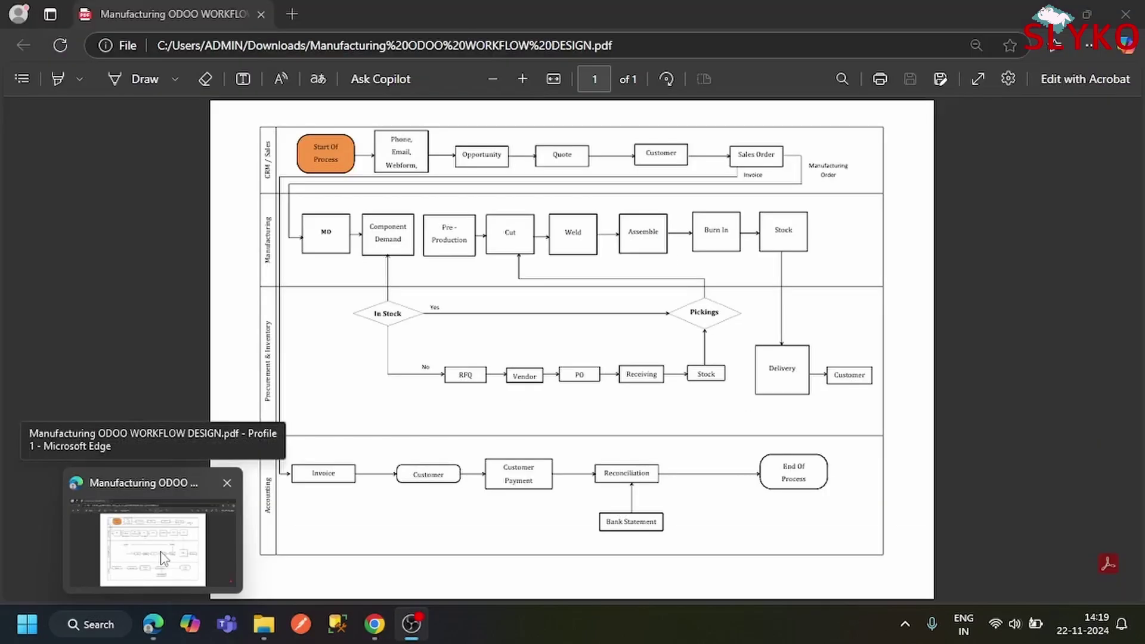
- Examine the manufacturing workflow diagram in Microsoft Edge, then switch back to Odoo in Chrome and view the smoker's BoM operations
{"action": "left_click", "coordinate": [160, 549]}
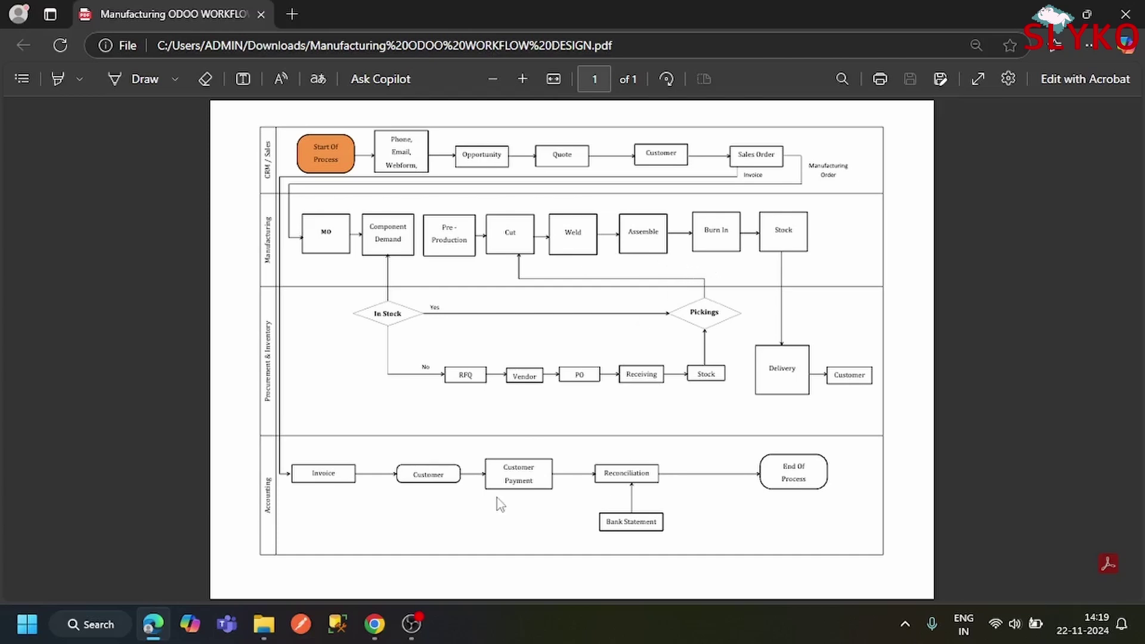
{"action": "mouse_move", "coordinate": [376, 633]}
{"action": "left_click", "coordinate": [377, 558]}
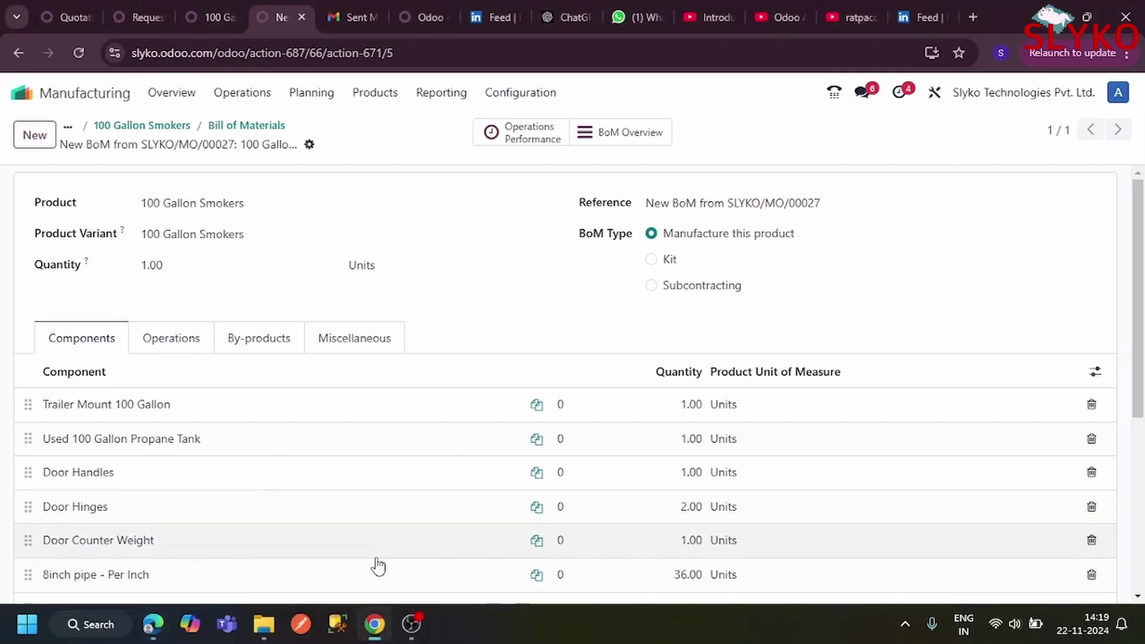
{"action": "left_click", "coordinate": [181, 349]}
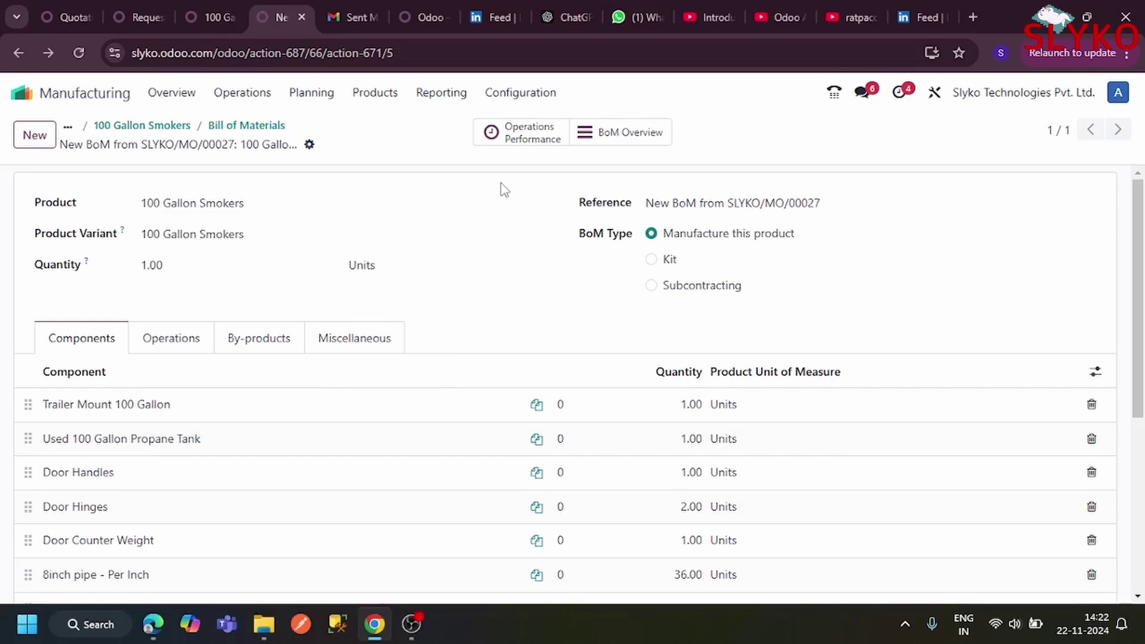
- Return to the product list, group it by Product Category without the Goods filter, and look through the category columns
{"action": "left_click", "coordinate": [377, 96]}
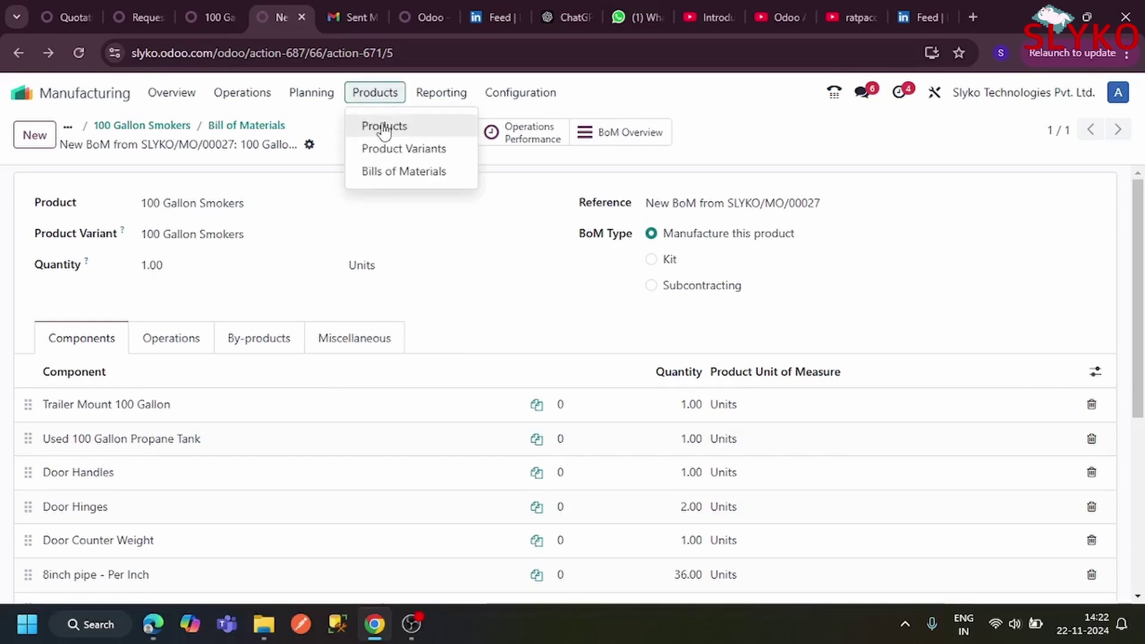
{"action": "left_click", "coordinate": [382, 124]}
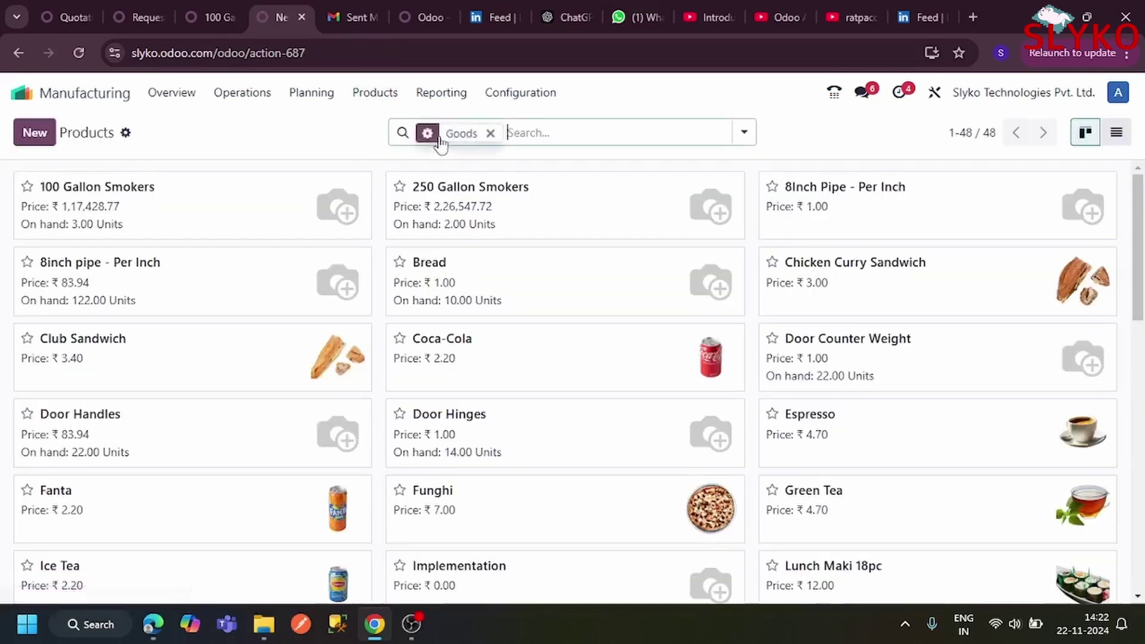
{"action": "left_click", "coordinate": [744, 133]}
{"action": "left_click", "coordinate": [488, 228]}
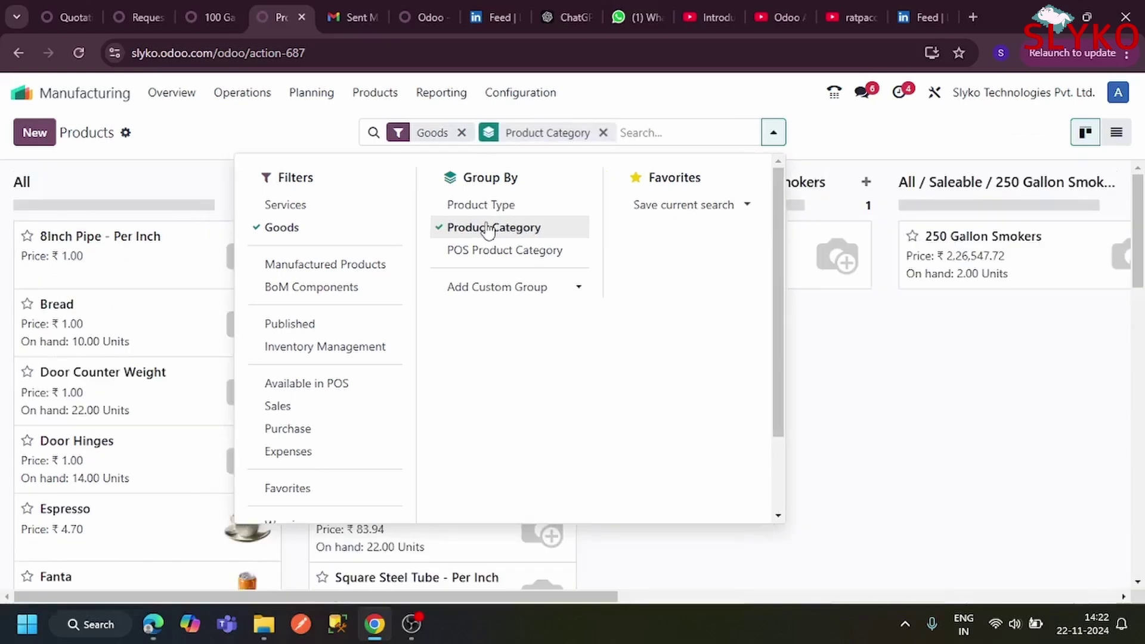
{"action": "left_click", "coordinate": [463, 139]}
{"action": "left_click", "coordinate": [462, 134]}
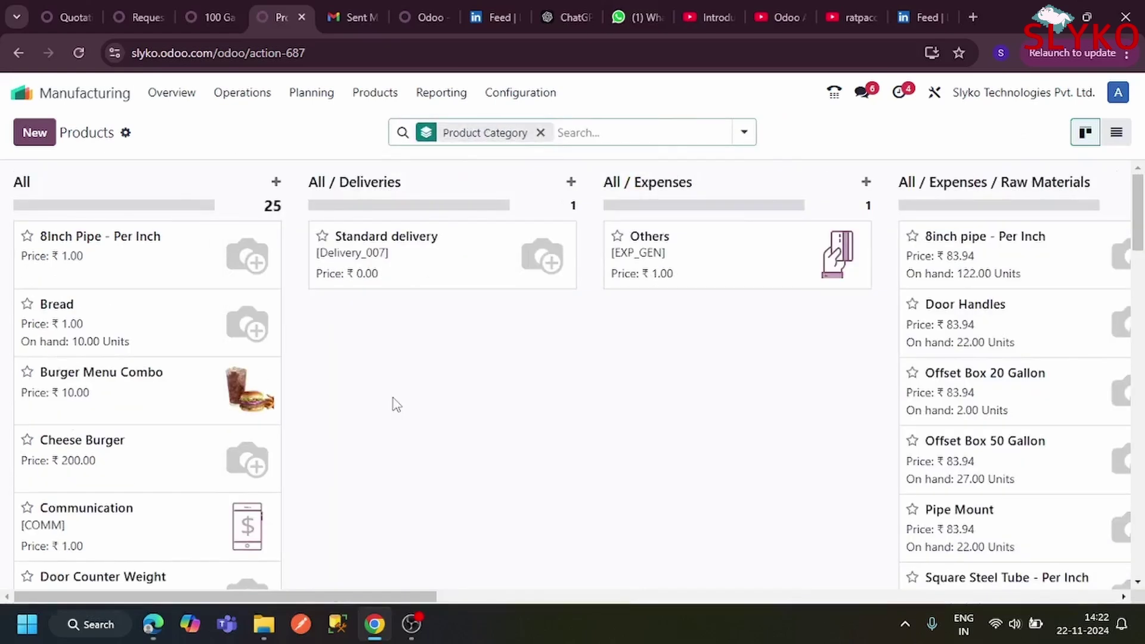
{"action": "left_click_drag", "start_coordinate": [283, 597], "coordinate": [611, 572]}
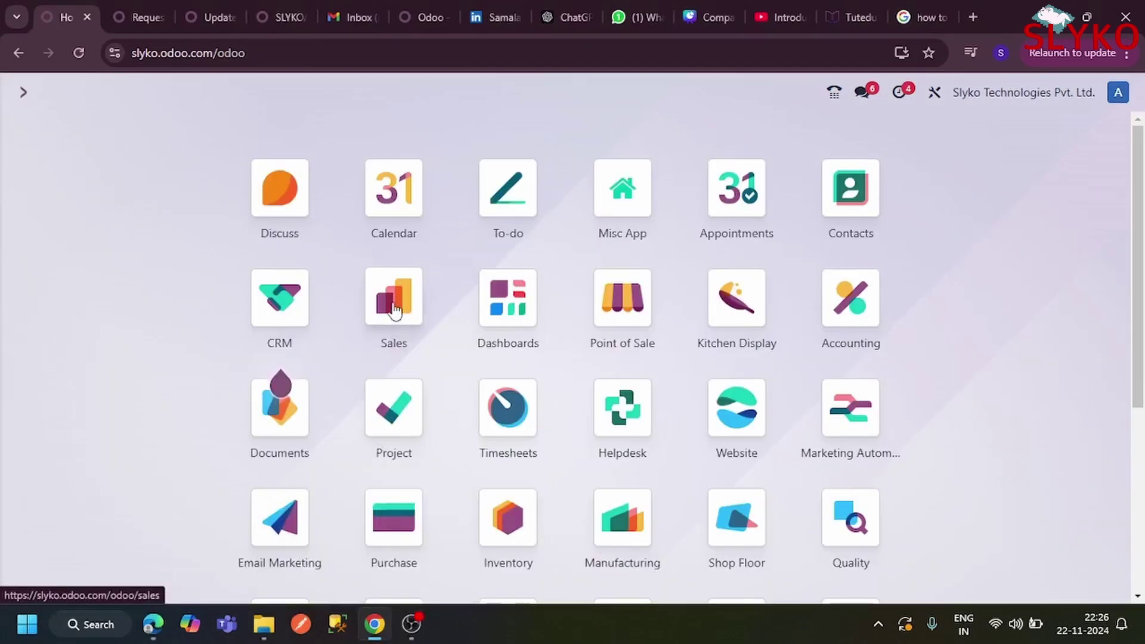
- Create a new quotation in the Sales app for the customer Franklin's Barbeque
{"action": "left_click", "coordinate": [394, 309]}
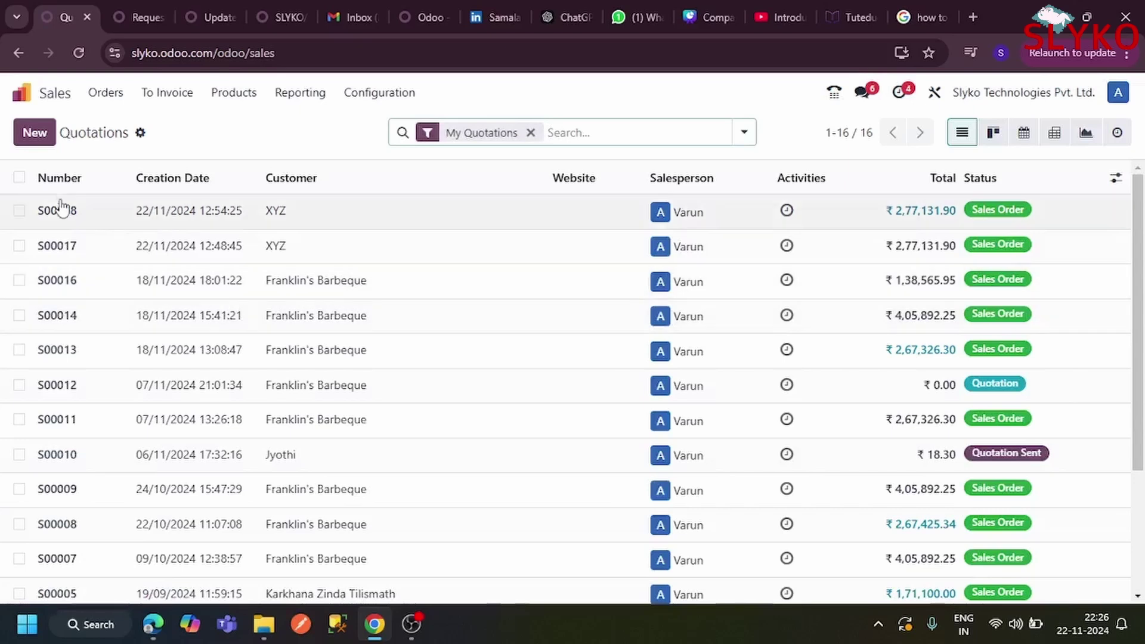
{"action": "left_click", "coordinate": [34, 133]}
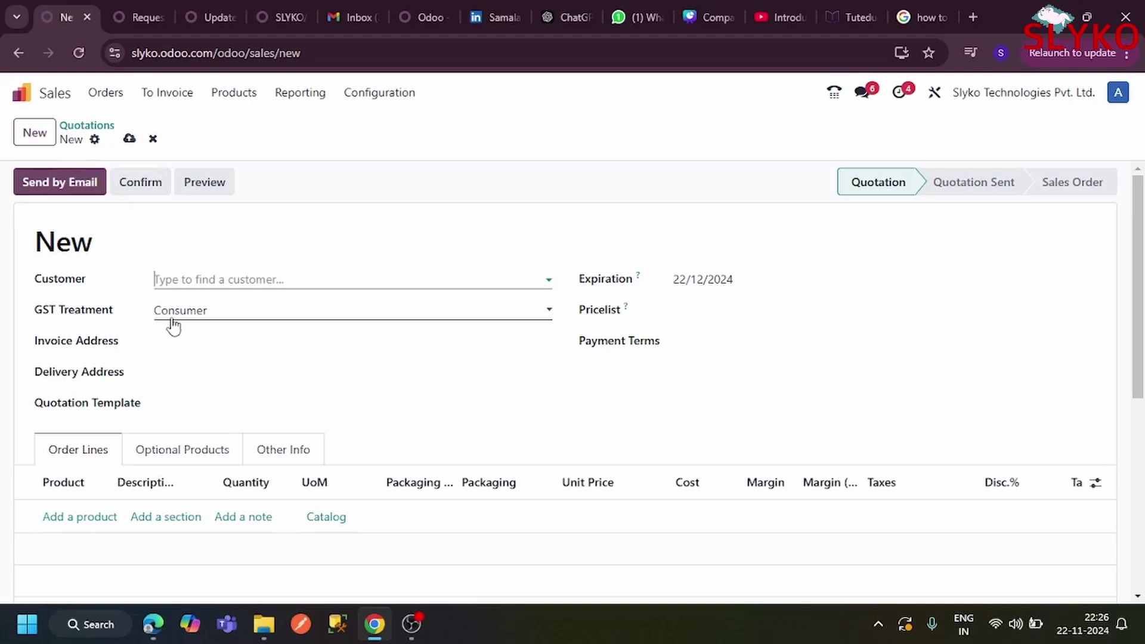
{"action": "left_click", "coordinate": [220, 279]}
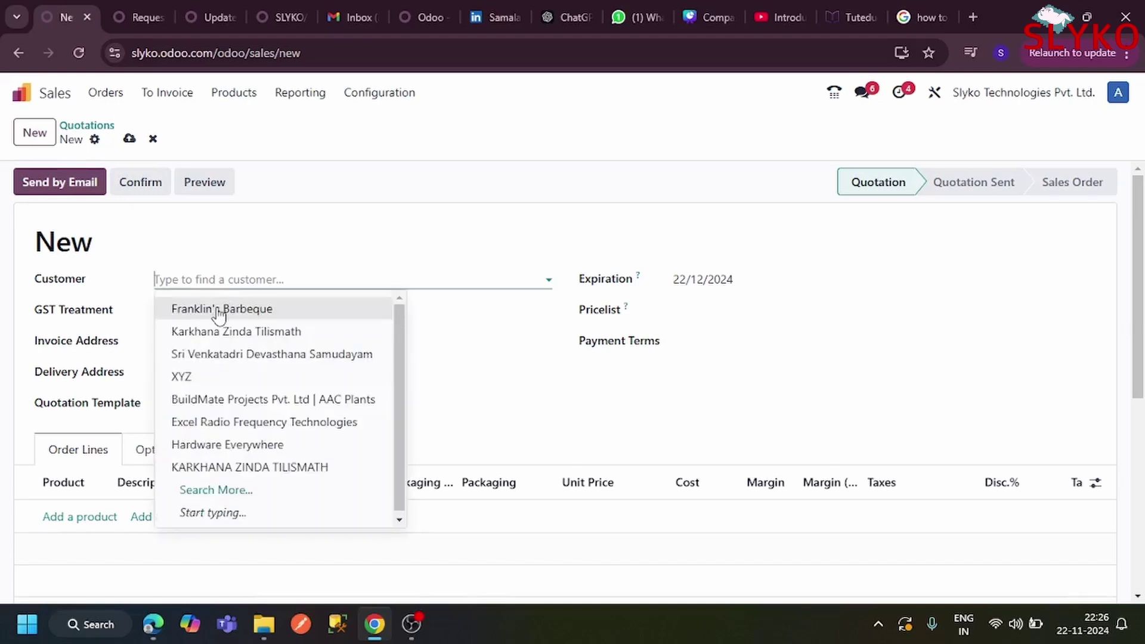
{"action": "left_click", "coordinate": [258, 310]}
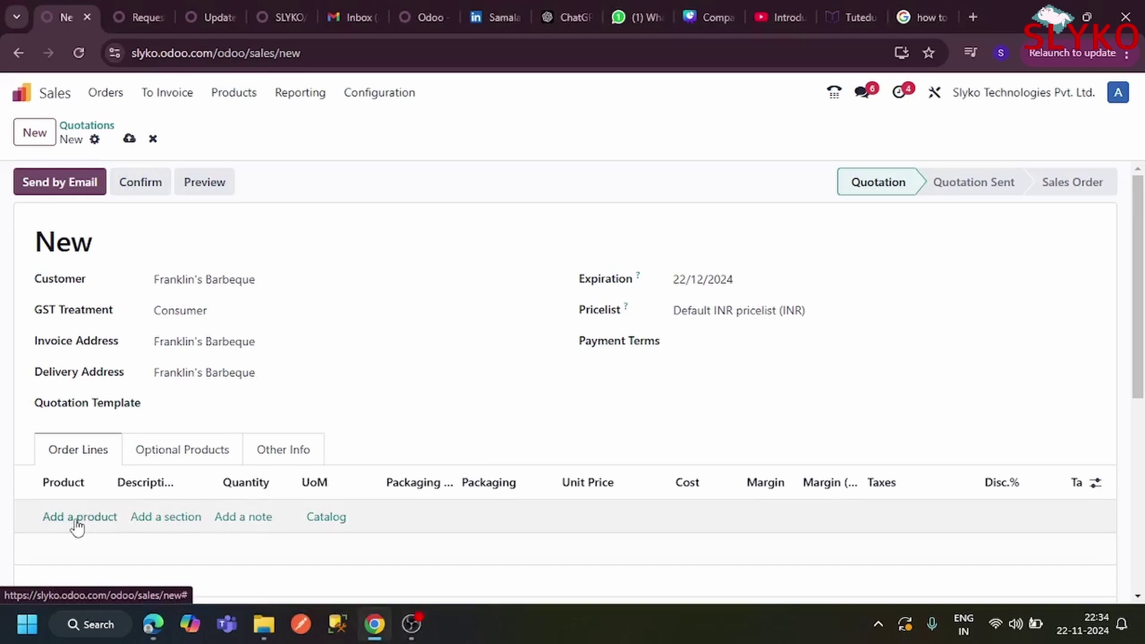
- Add one 100 Gallon Smokers to the quotation's order lines, and email and confirm the quotation as a sales order
{"action": "left_click", "coordinate": [77, 519]}
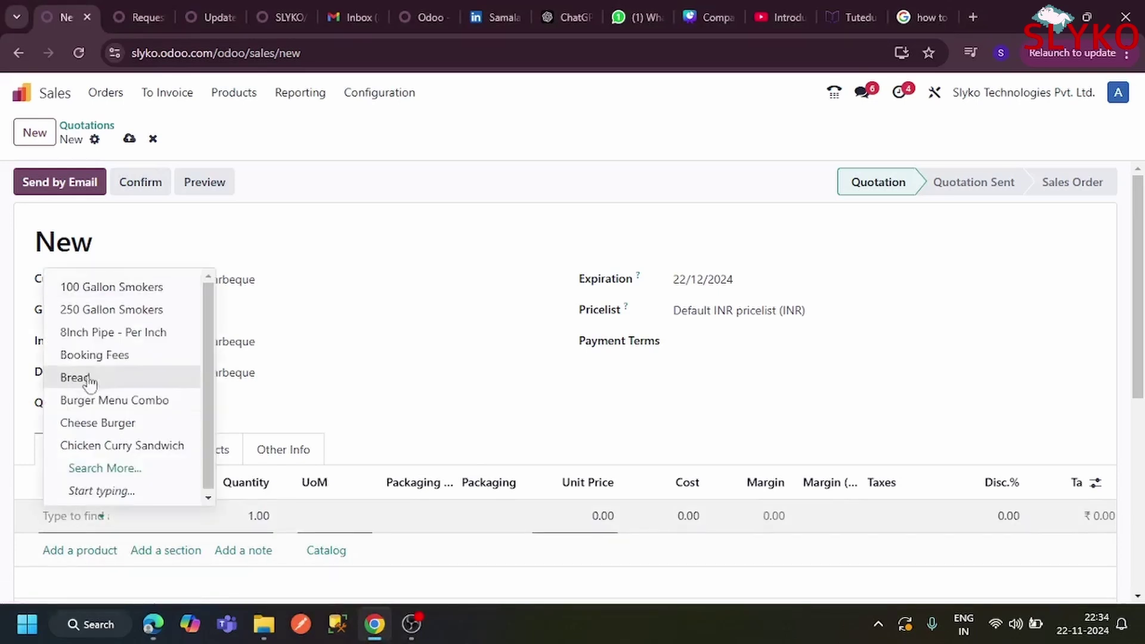
{"action": "left_click", "coordinate": [109, 288]}
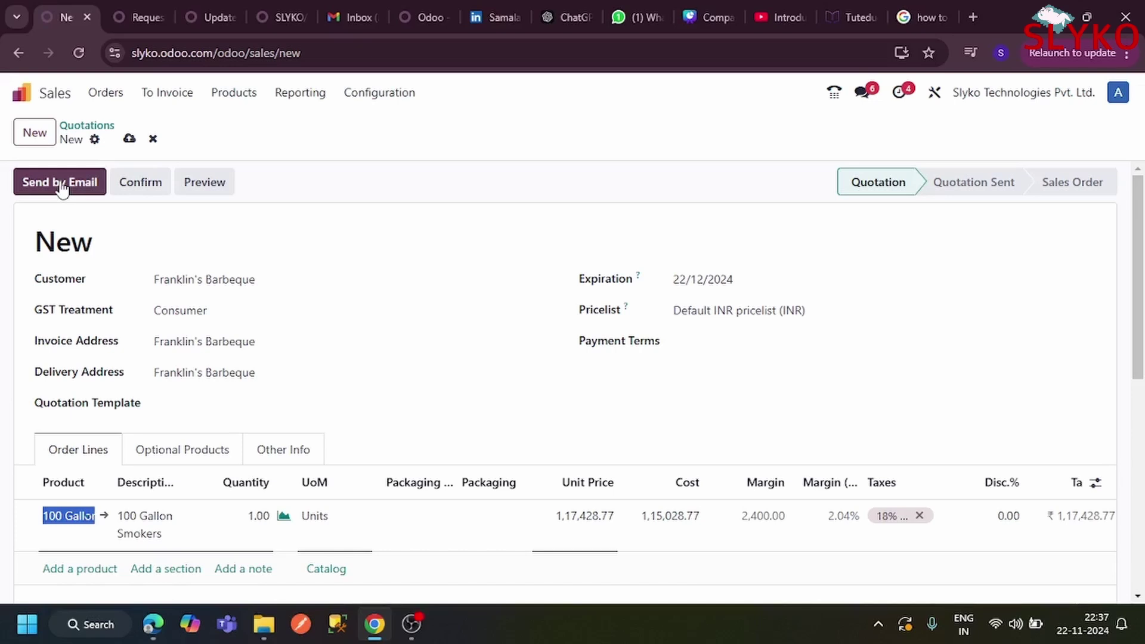
{"action": "left_click", "coordinate": [62, 185]}
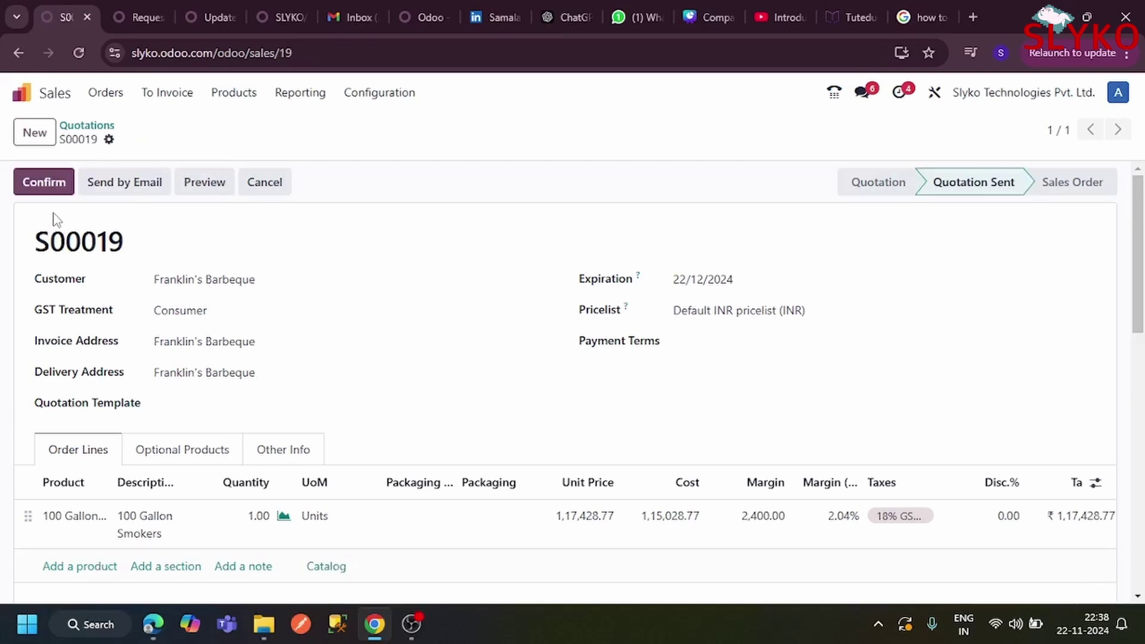
{"action": "left_click", "coordinate": [45, 183]}
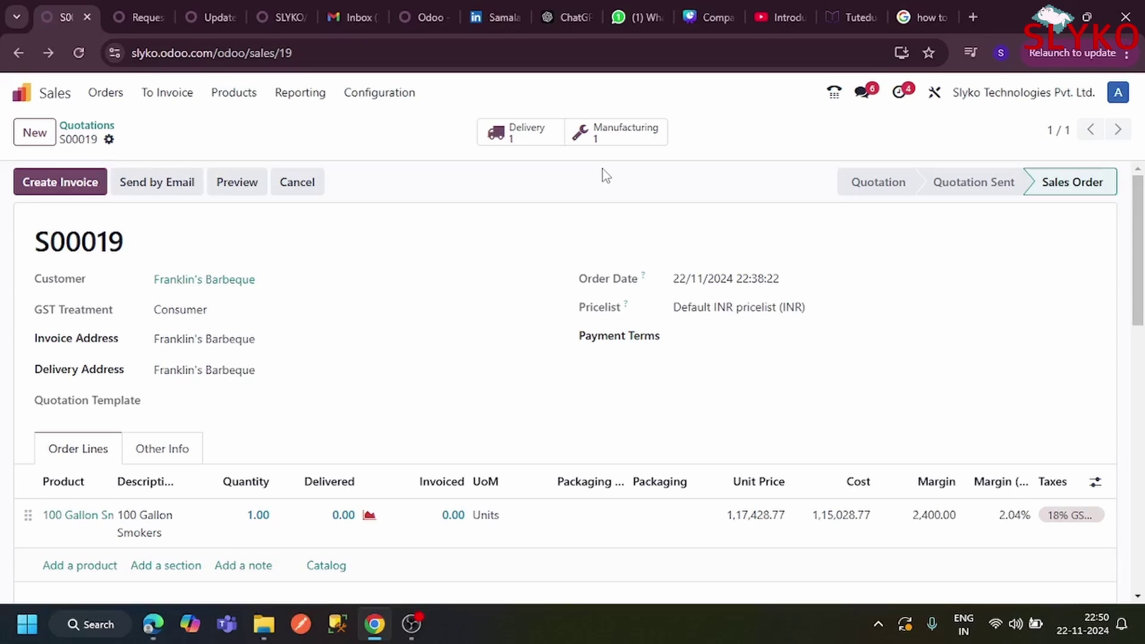
- Examine the sales order's linked delivery and its manufacturing order, including the availability of the components
{"action": "left_click", "coordinate": [516, 138]}
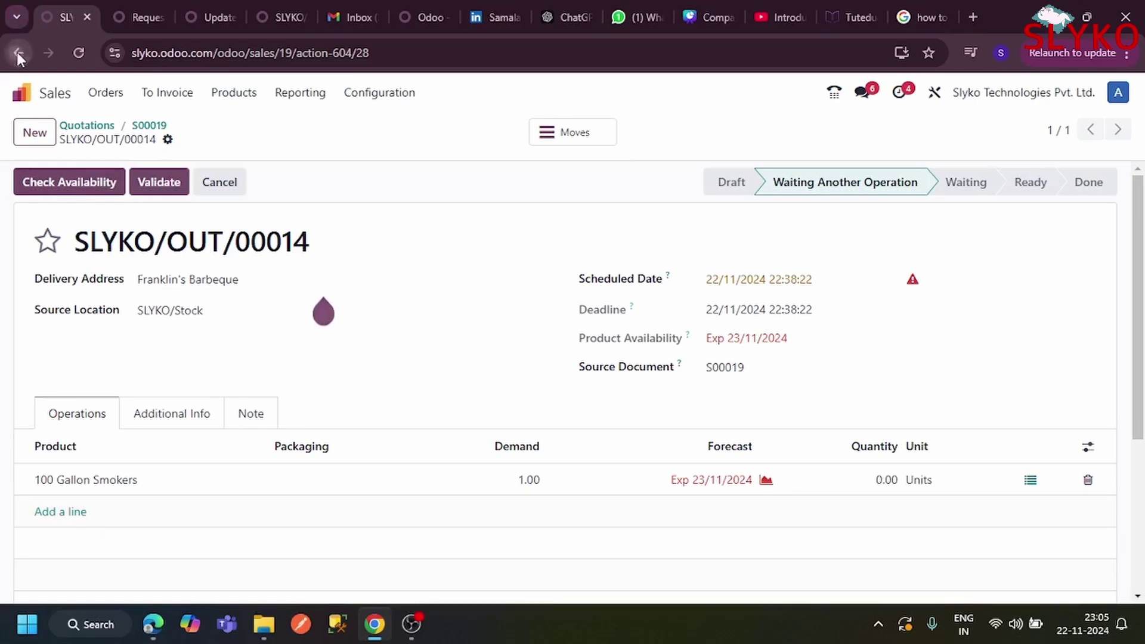
{"action": "left_click", "coordinate": [16, 52]}
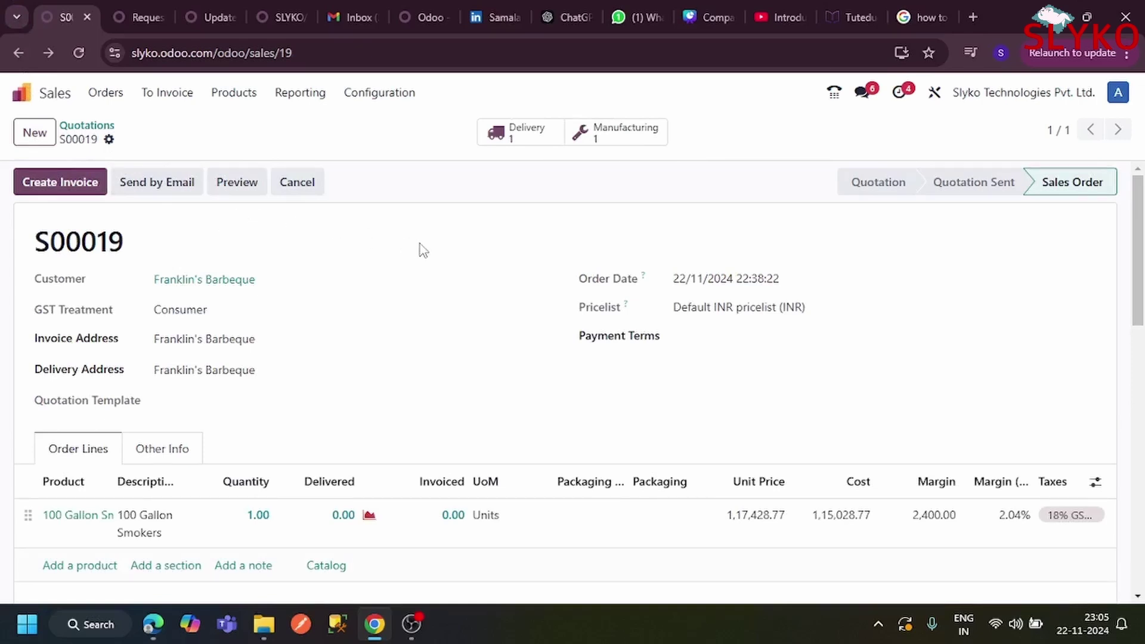
{"action": "left_click", "coordinate": [611, 137]}
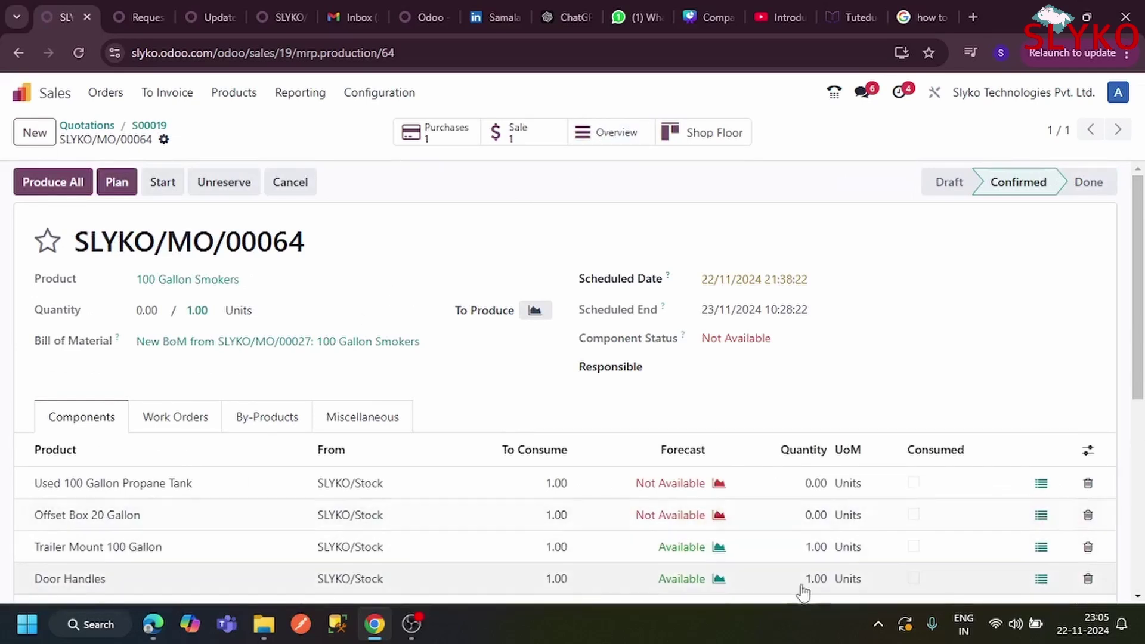
{"action": "left_click_drag", "start_coordinate": [1141, 386], "coordinate": [1140, 470]}
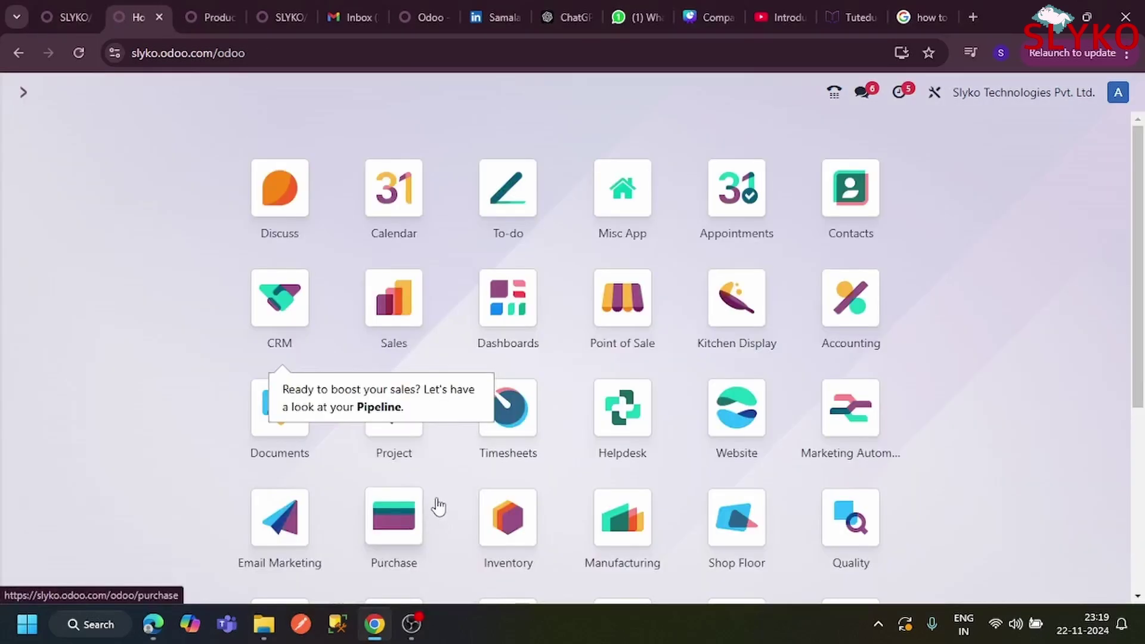
- Create a new request for quotation in the Purchase app with Ace Hardware as the vendor
{"action": "left_click", "coordinate": [387, 532]}
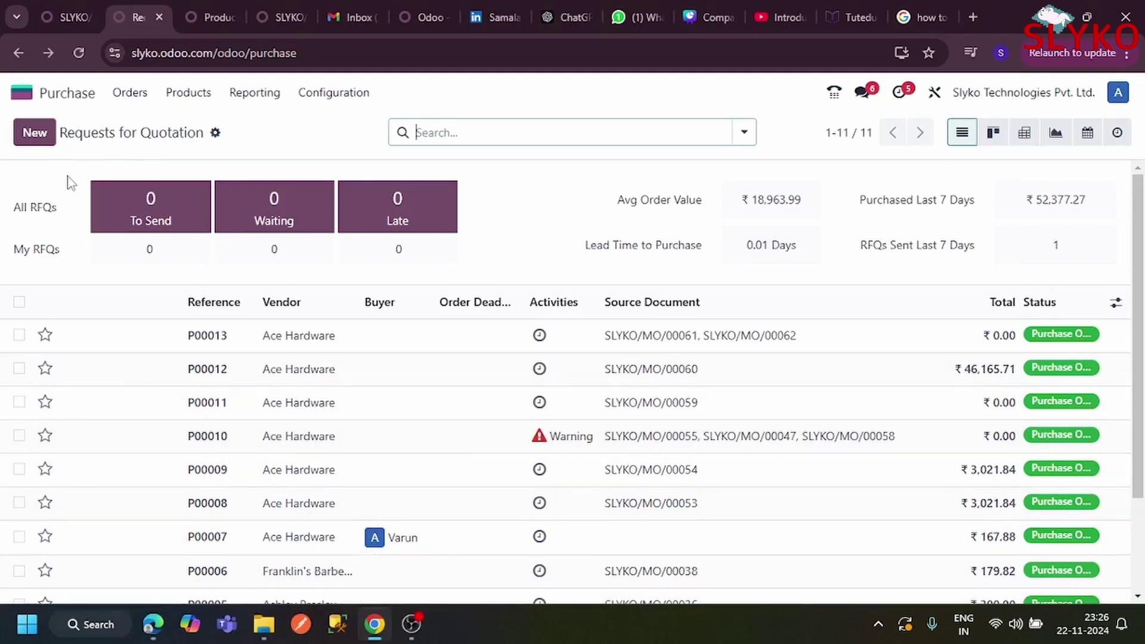
{"action": "left_click", "coordinate": [37, 134]}
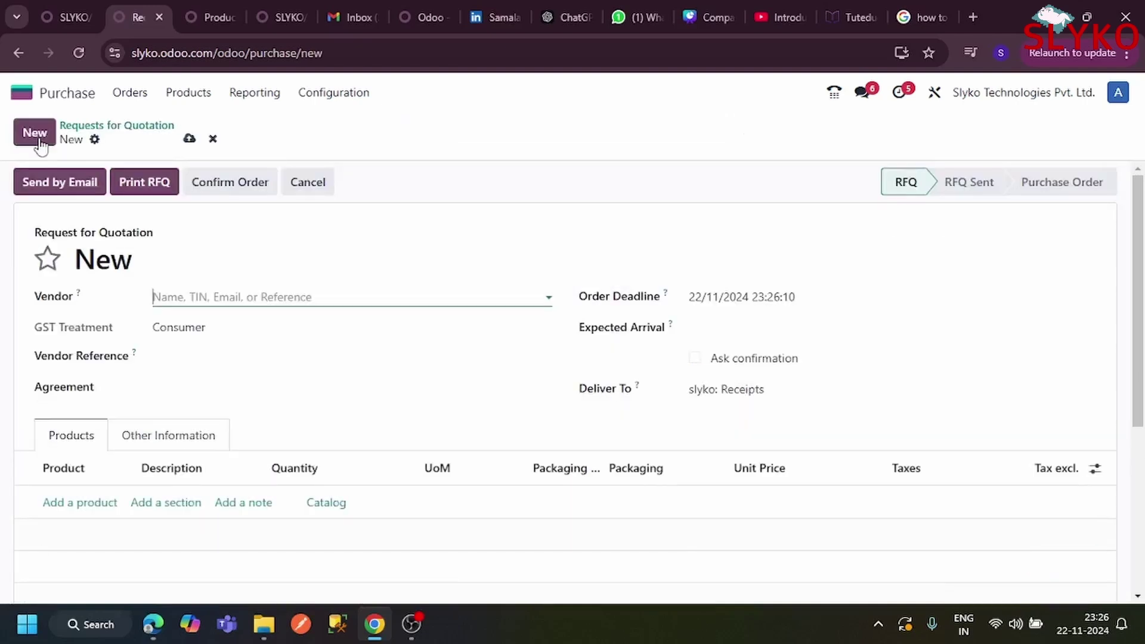
{"action": "left_click", "coordinate": [204, 294]}
{"action": "left_click", "coordinate": [206, 347]}
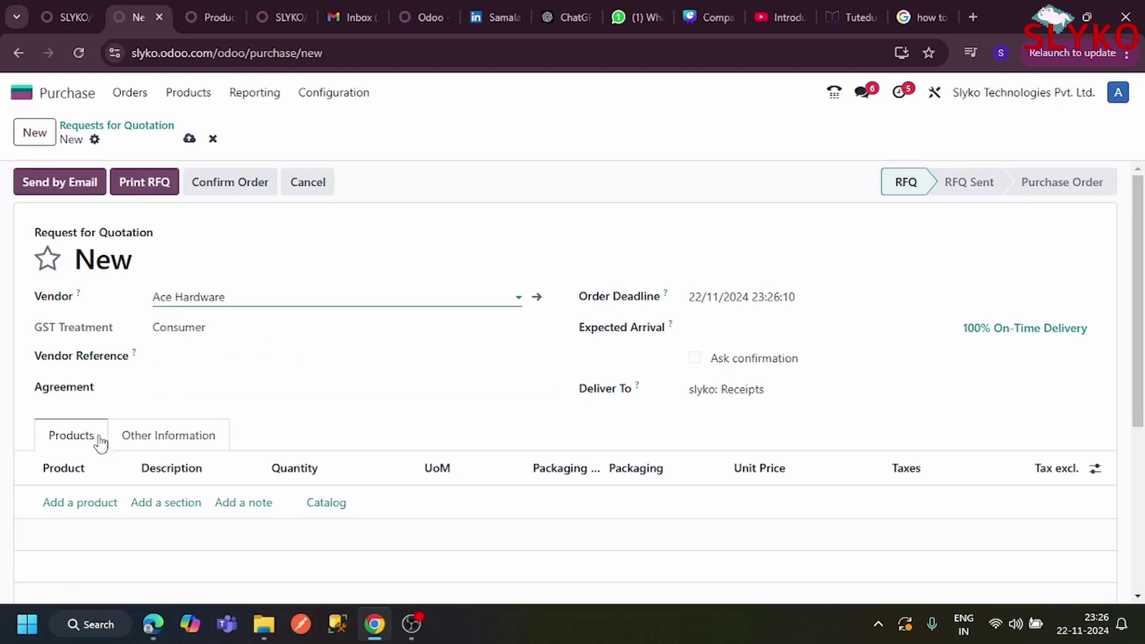
- Add Used 100 Gallon Propane Tank and Offset Box 20 Gallon as product lines on the request for quotation
{"action": "left_click", "coordinate": [74, 504]}
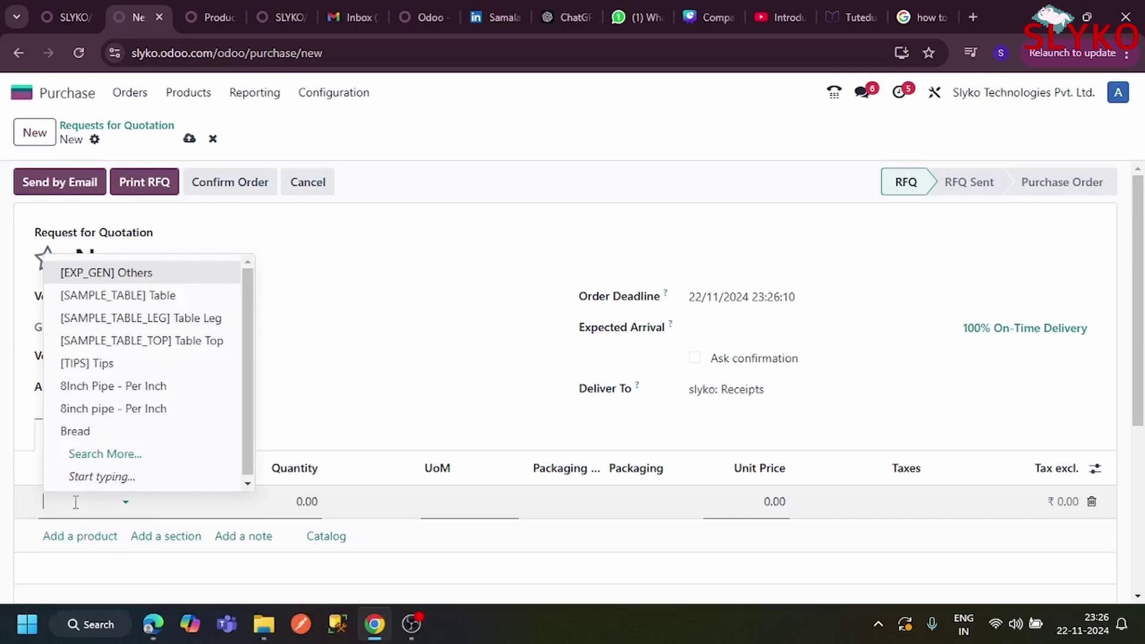
{"action": "type", "text": "used"}
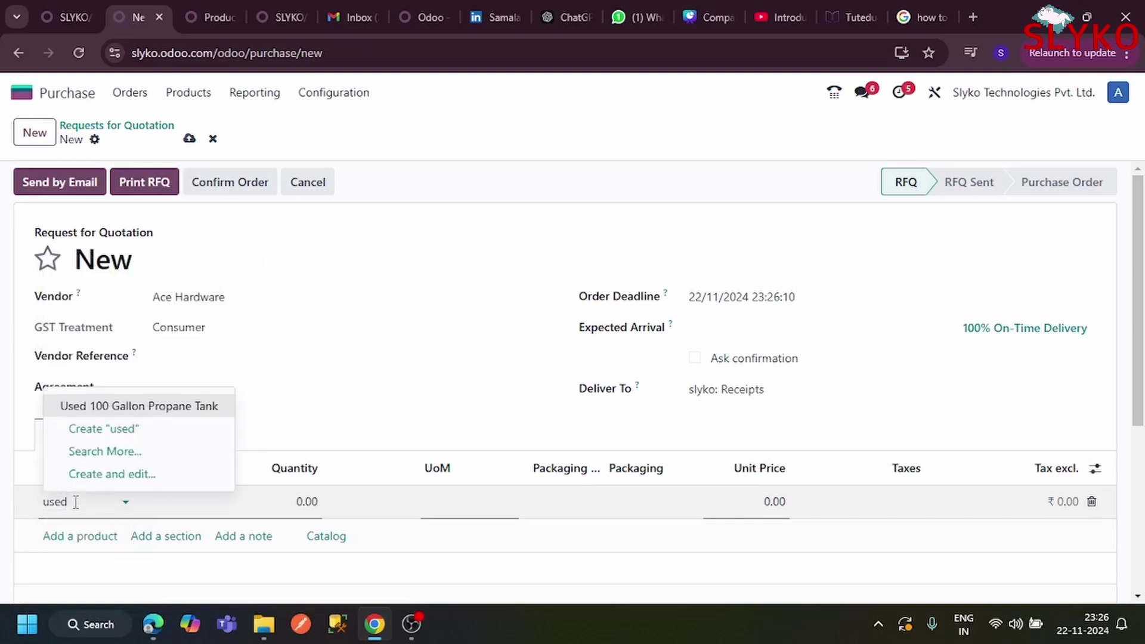
{"action": "left_click", "coordinate": [128, 411]}
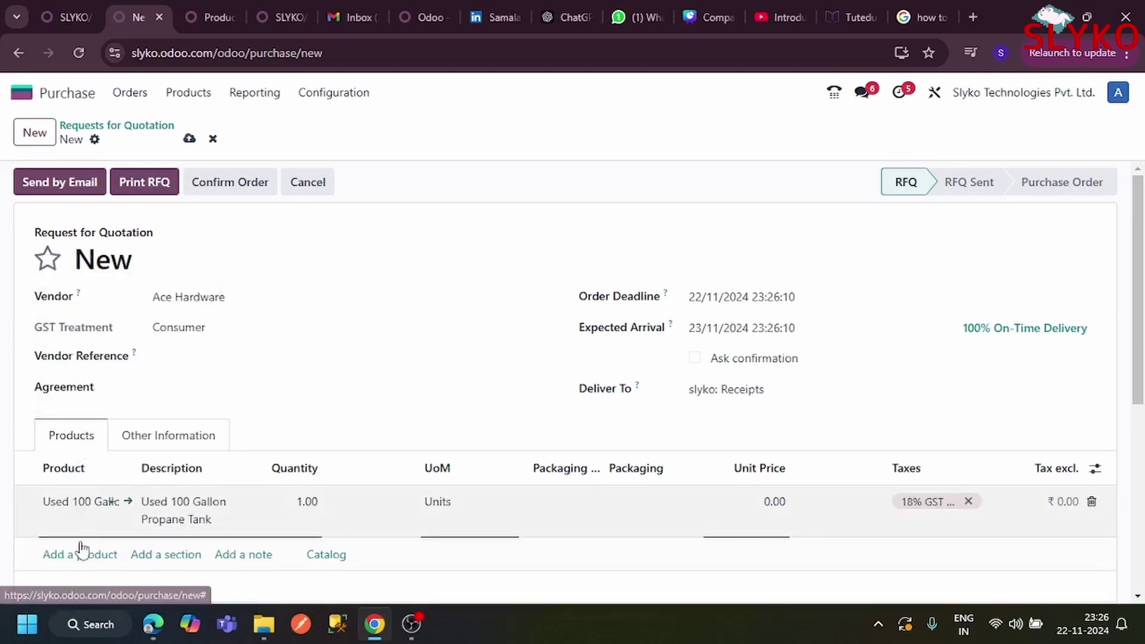
{"action": "left_click", "coordinate": [80, 553]}
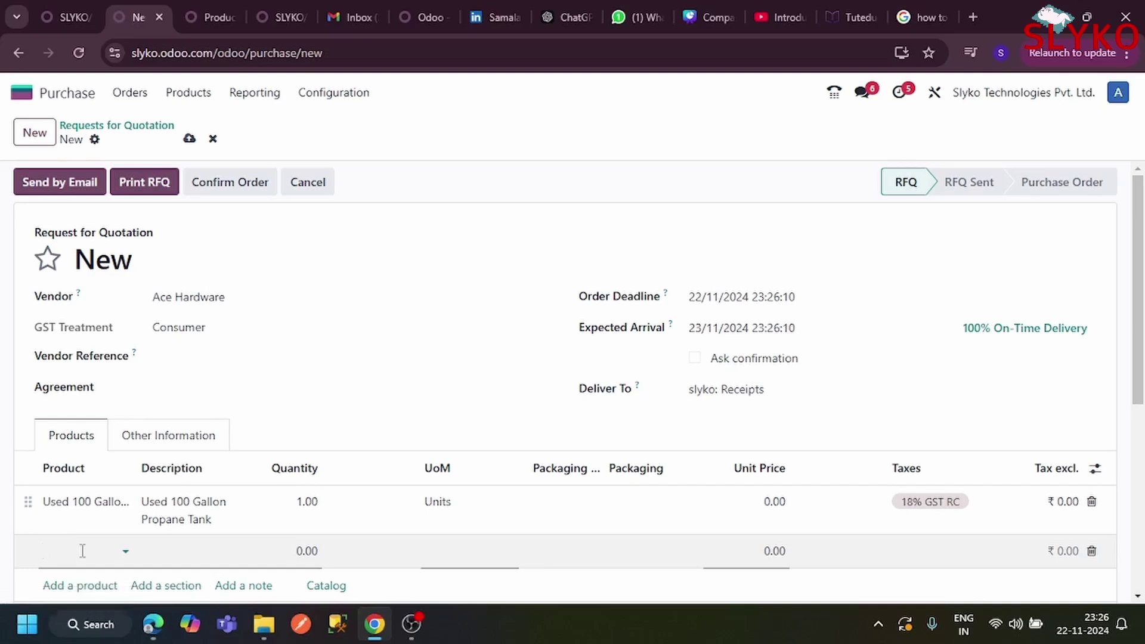
{"action": "left_click", "coordinate": [83, 551]}
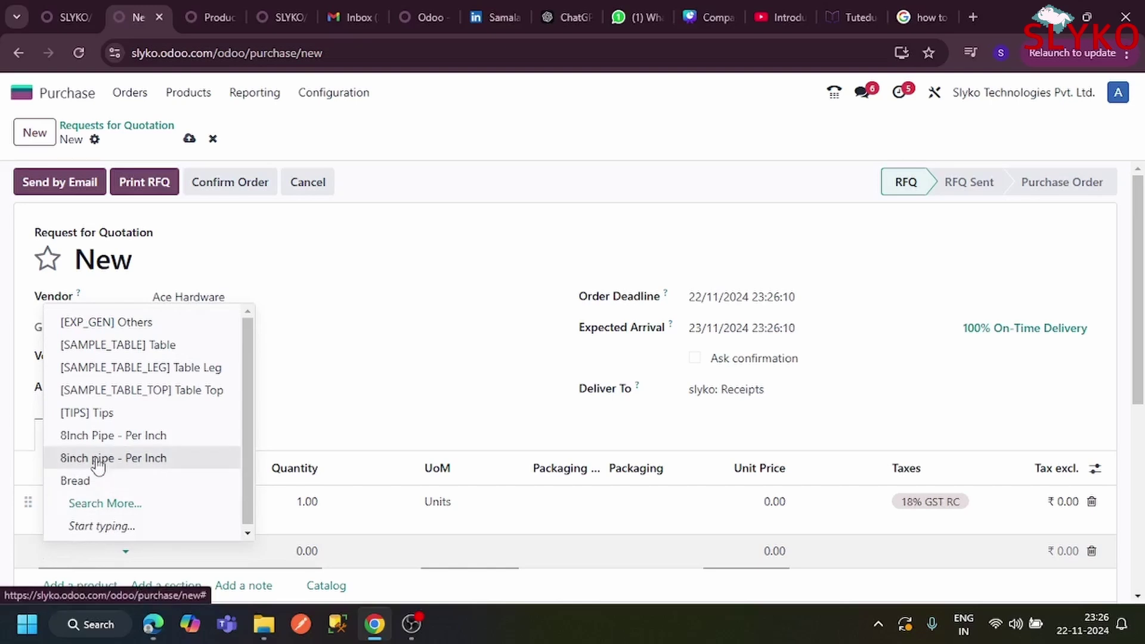
{"action": "type", "text": "offse"}
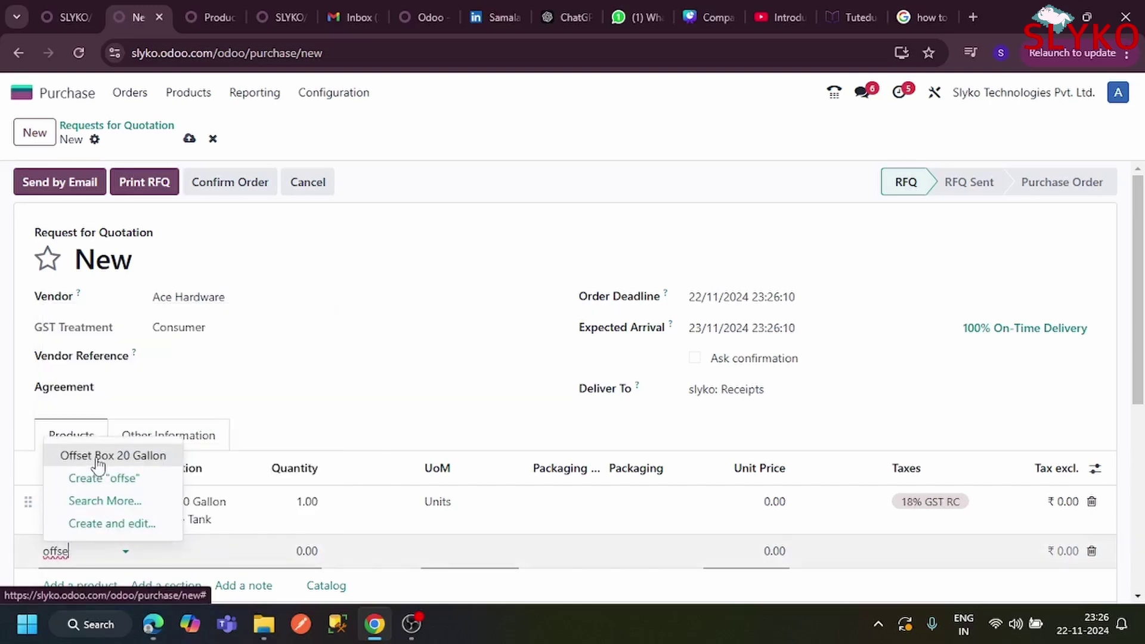
{"action": "left_click", "coordinate": [97, 459]}
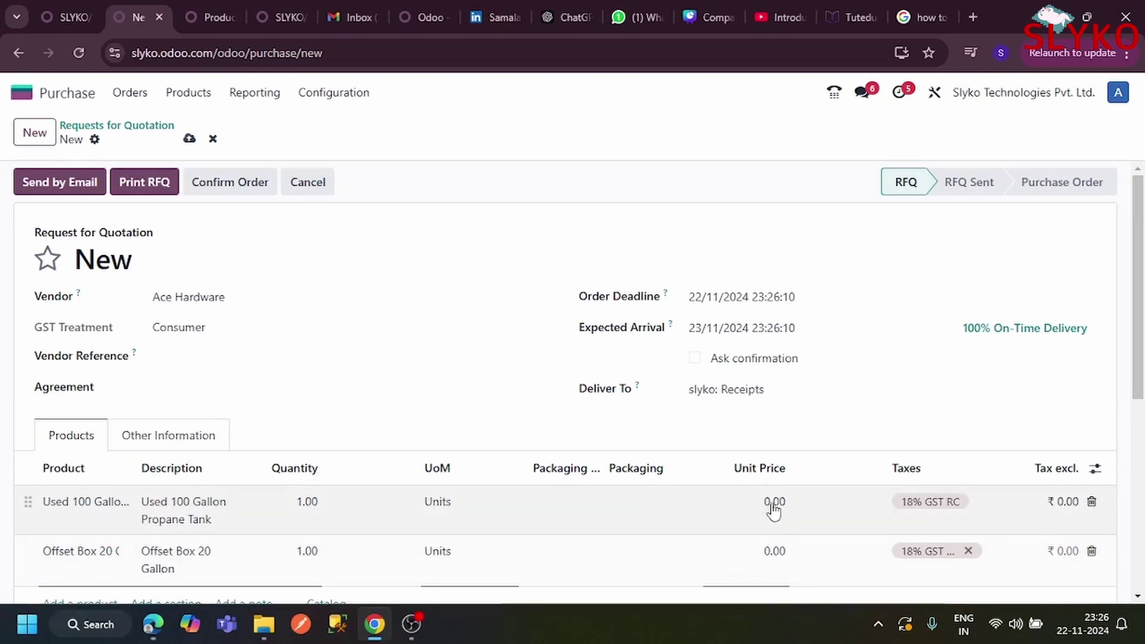
- Set the unit price to 12590.65 for the Used 100 Gallon Propane Tank and 83.94 for the Offset Box 20 Gallon
{"action": "left_click", "coordinate": [774, 506]}
{"action": "left_click", "coordinate": [772, 503]}
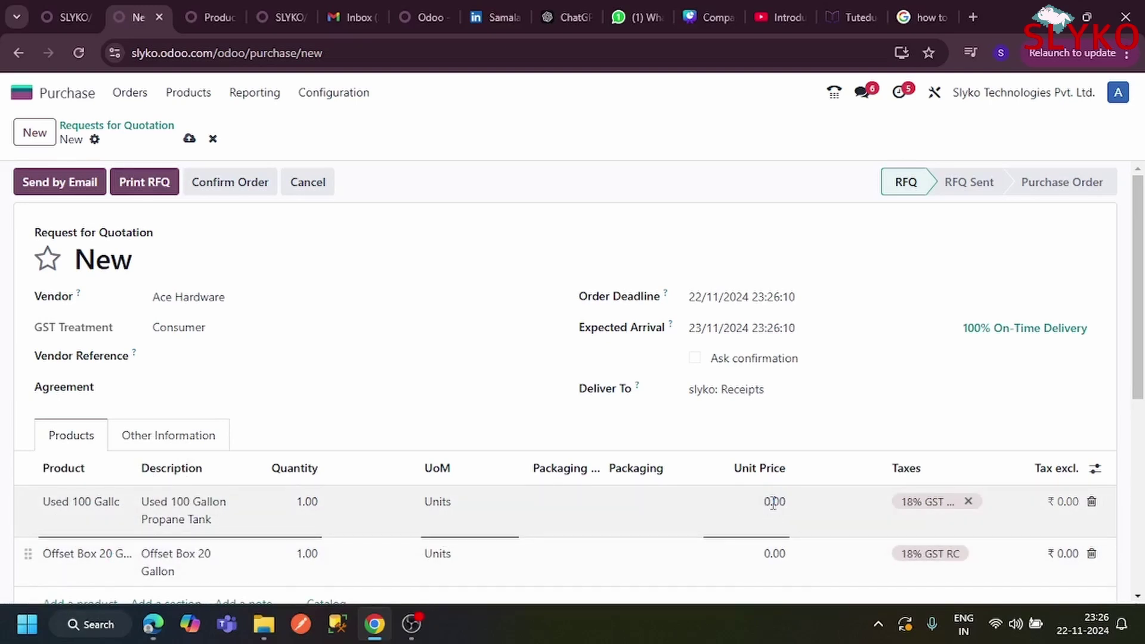
{"action": "type", "text": "12590.65"}
{"action": "left_click", "coordinate": [778, 553]}
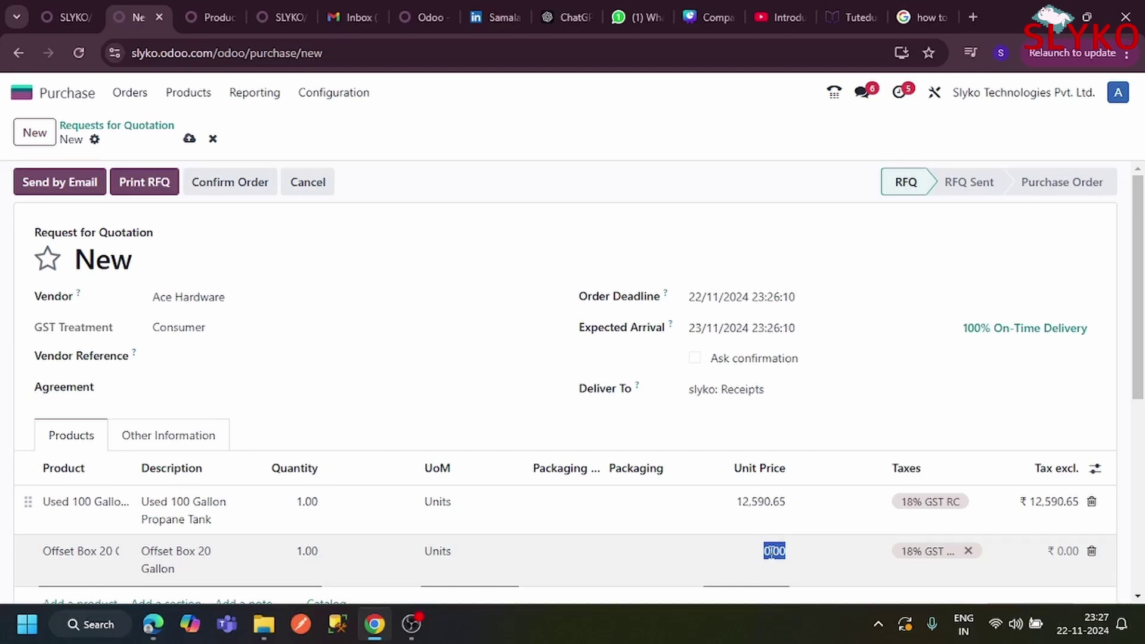
{"action": "type", "text": "83.94"}
{"action": "left_click", "coordinate": [782, 434]}
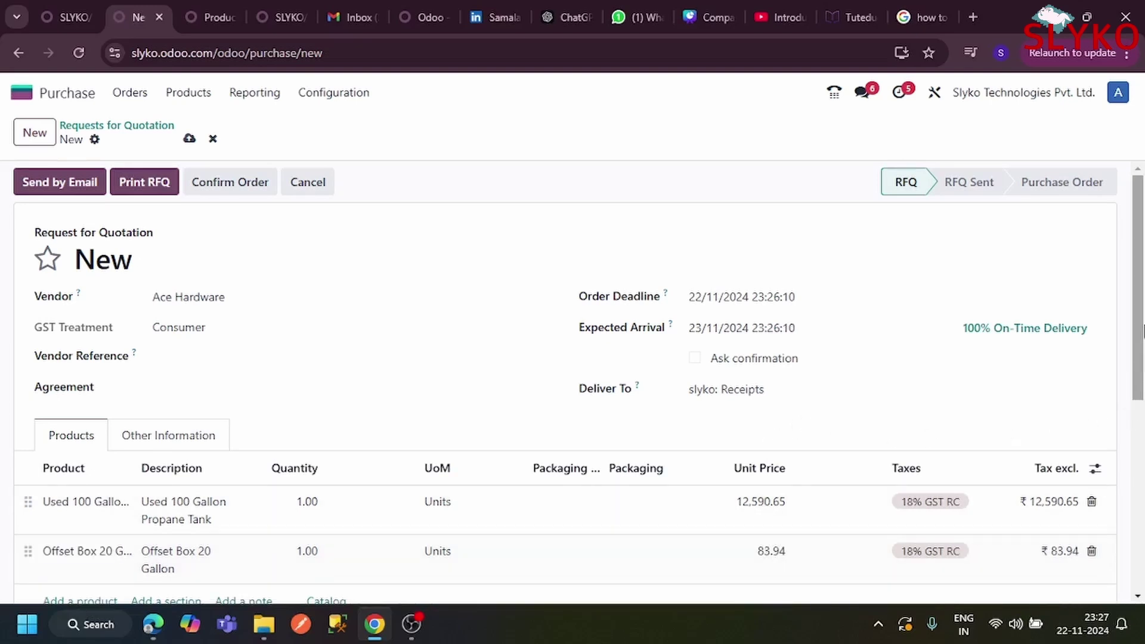
- Confirm the request for quotation as a purchase order, and receive its products by validating the receipt
{"action": "scroll", "coordinate": [1142, 328], "scroll_direction": "down", "scroll_amount": 3}
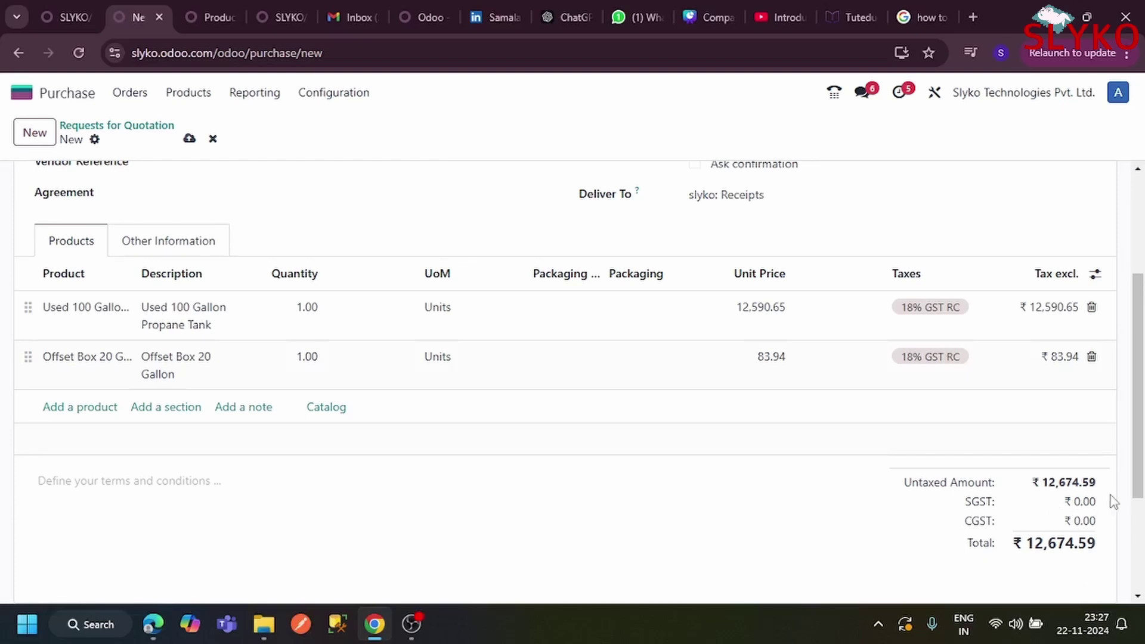
{"action": "left_click_drag", "start_coordinate": [1139, 436], "coordinate": [1143, 337]}
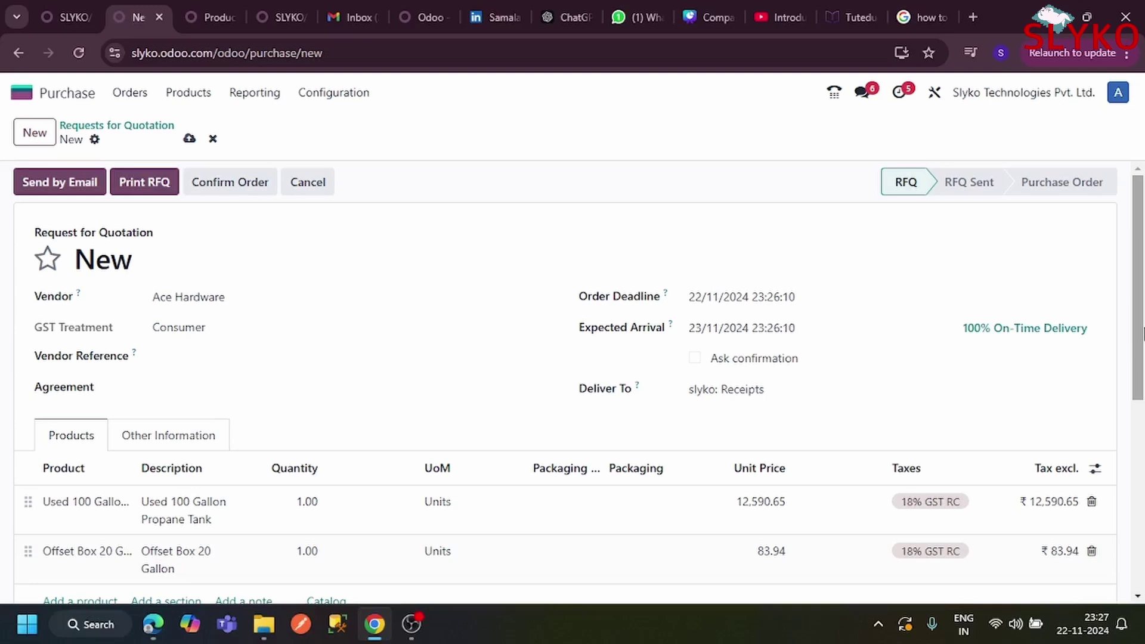
{"action": "left_click", "coordinate": [230, 186]}
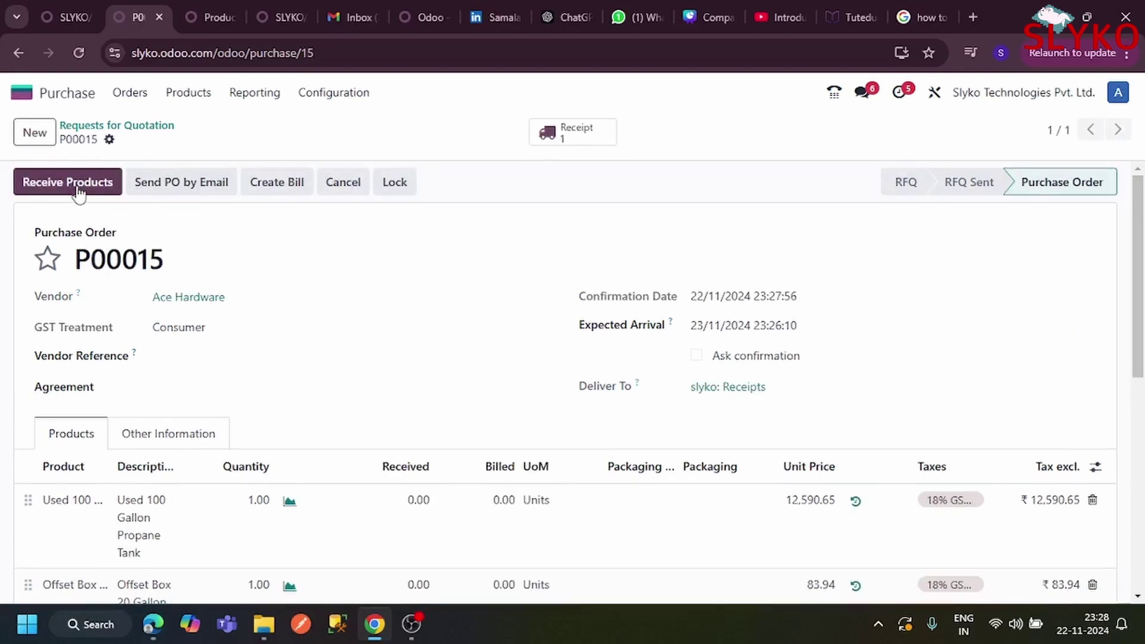
{"action": "left_click", "coordinate": [78, 191]}
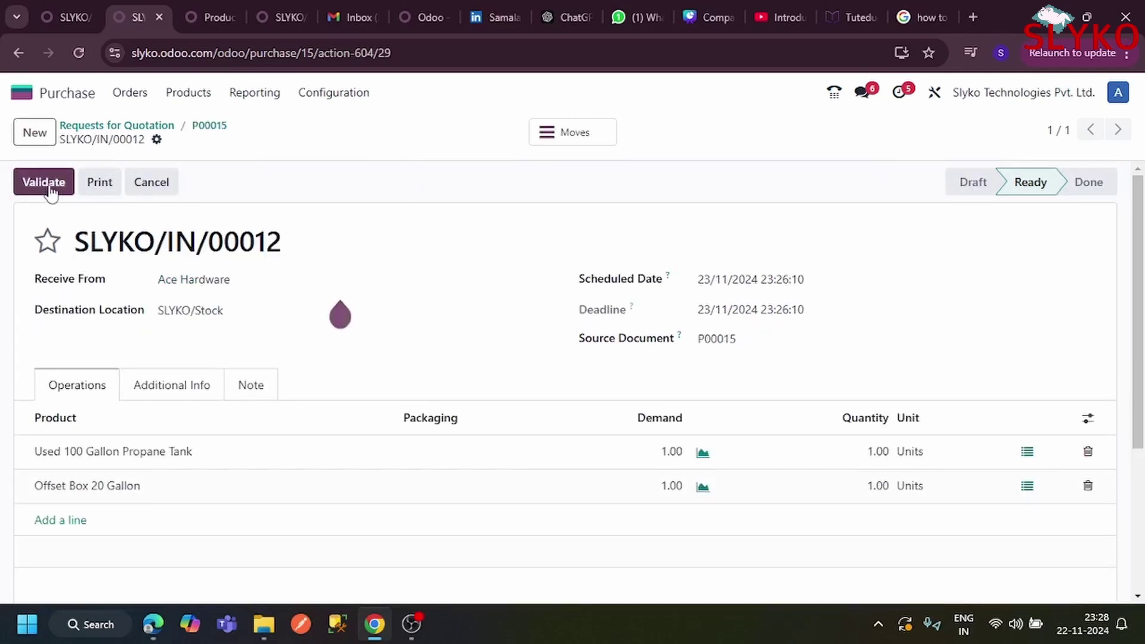
{"action": "left_click", "coordinate": [50, 187]}
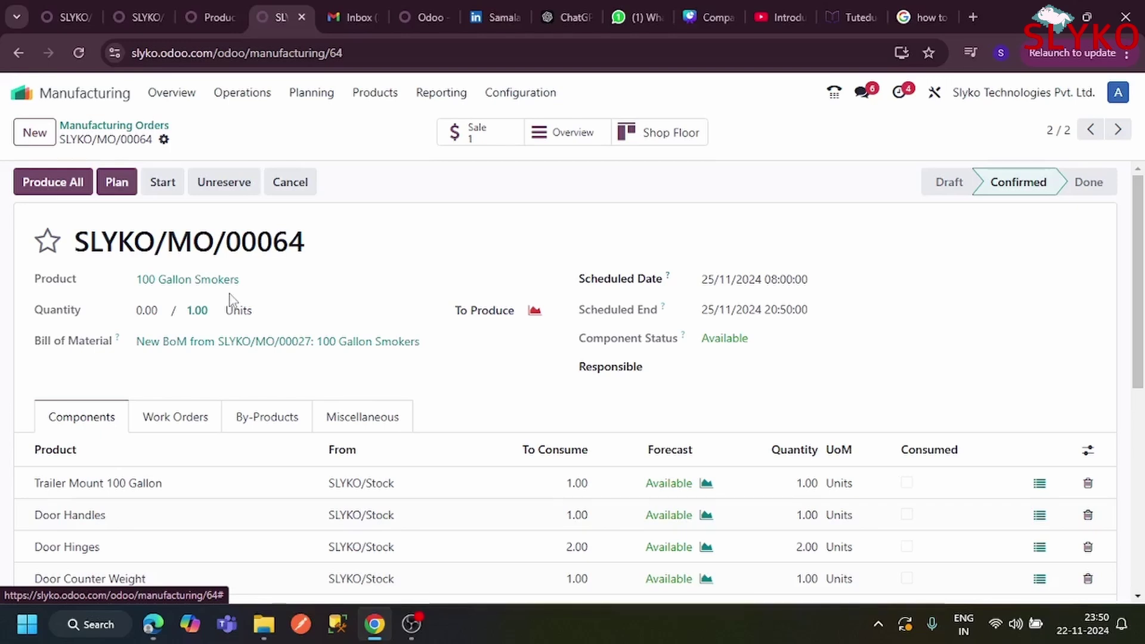
- Plan the 100 Gallon Smokers manufacturing order, and start and finish its 100 Gallon Cut work order
{"action": "left_click", "coordinate": [119, 190]}
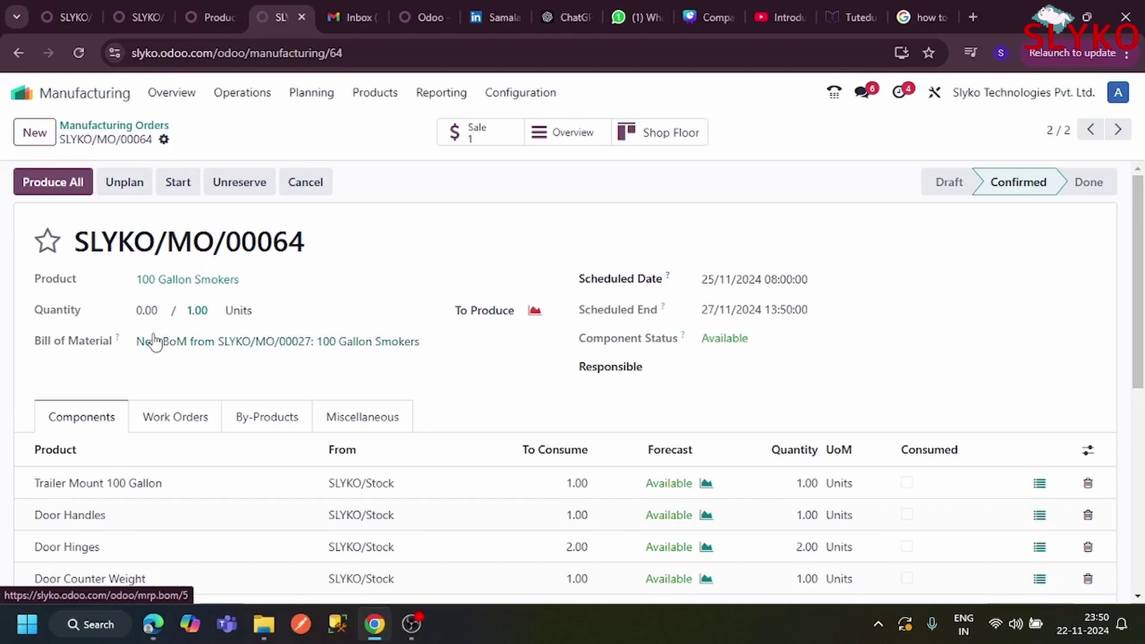
{"action": "left_click", "coordinate": [173, 419]}
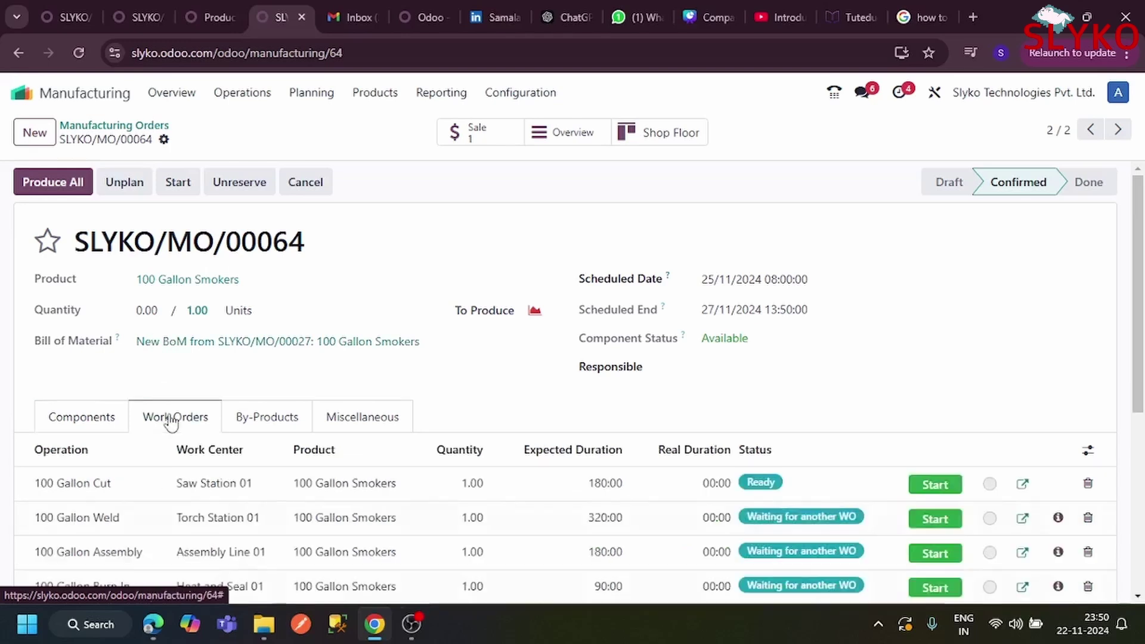
{"action": "left_click", "coordinate": [936, 486]}
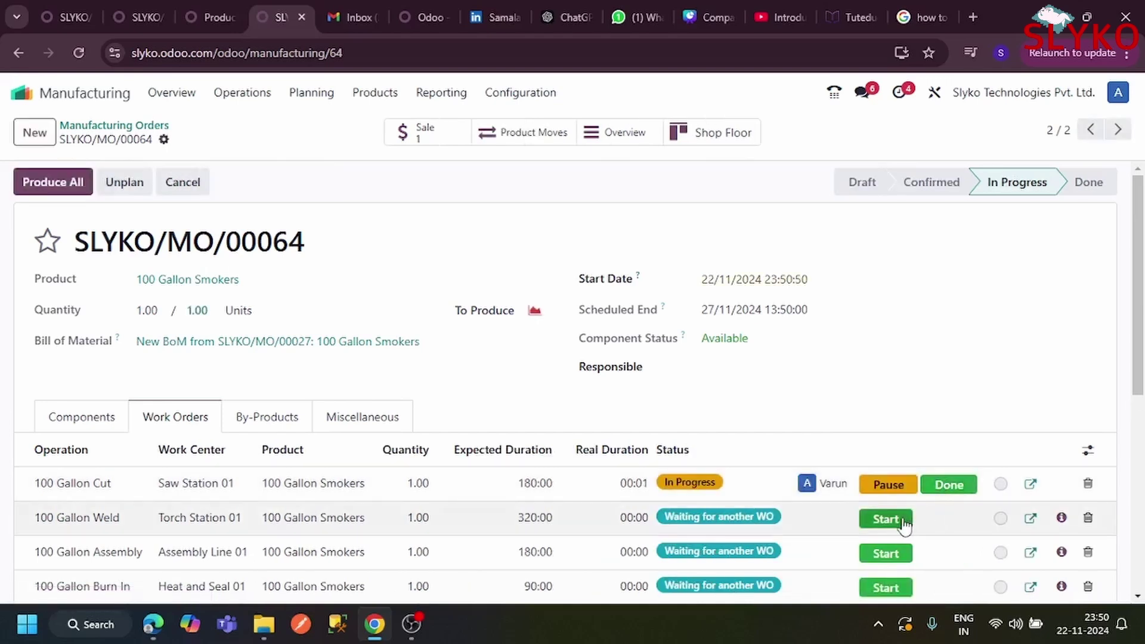
{"action": "left_click", "coordinate": [949, 487]}
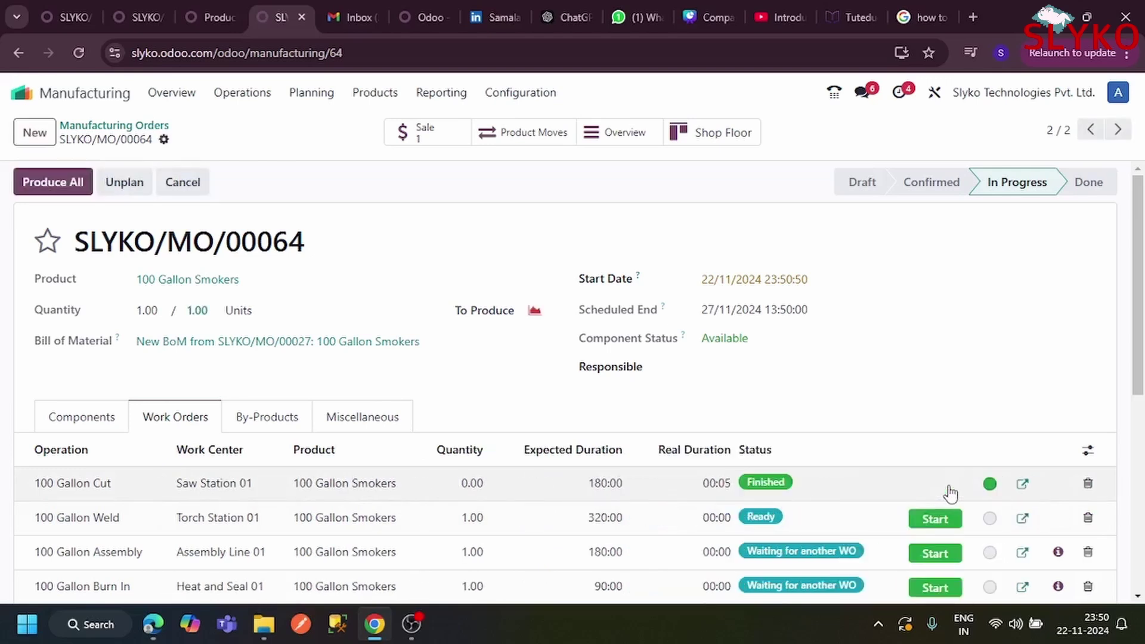
- Start and finish the 100 Gallon Weld and 100 Gallon Assembly work orders
{"action": "left_click", "coordinate": [935, 520]}
{"action": "left_click", "coordinate": [953, 527]}
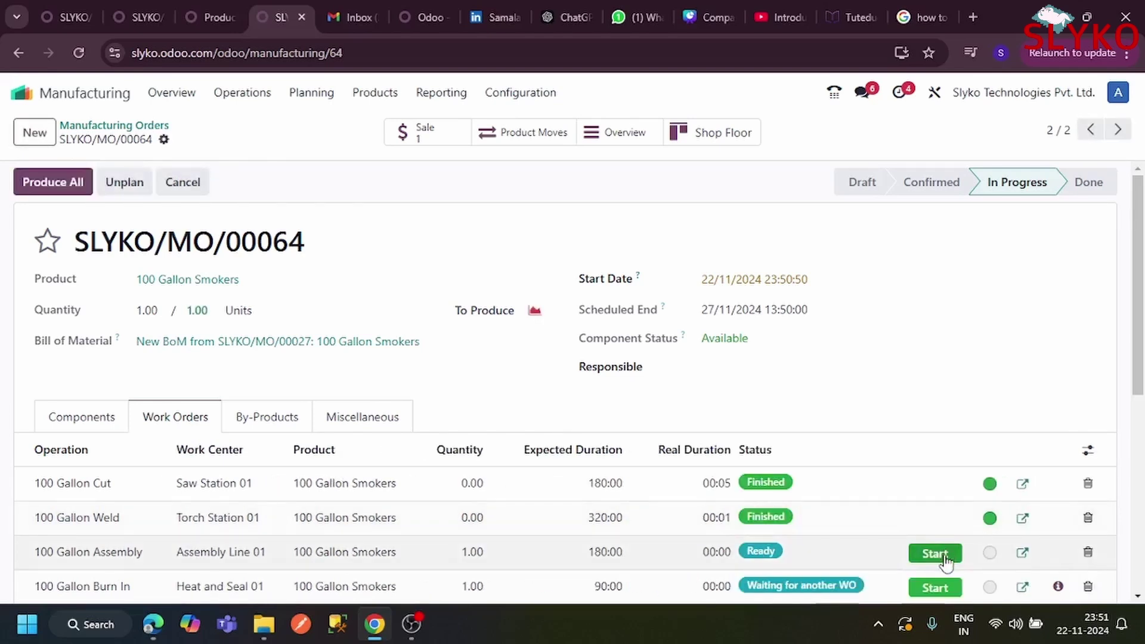
{"action": "left_click", "coordinate": [935, 553]}
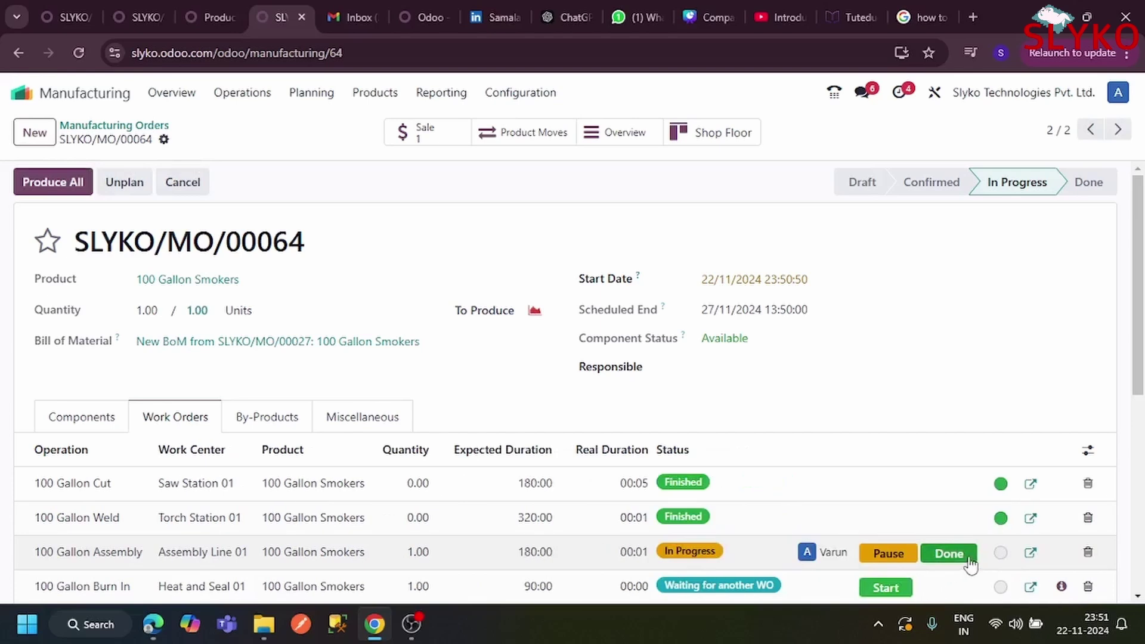
{"action": "left_click", "coordinate": [961, 557]}
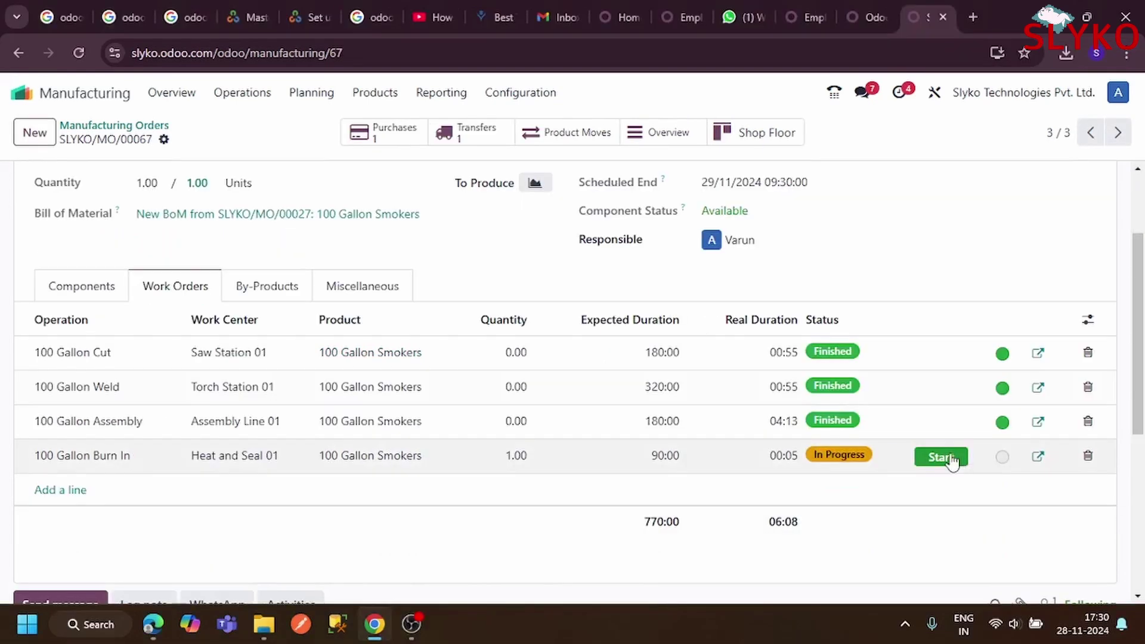
- Start the 100 Gallon Burn In work order and try to mark it as done
{"action": "left_click", "coordinate": [952, 459]}
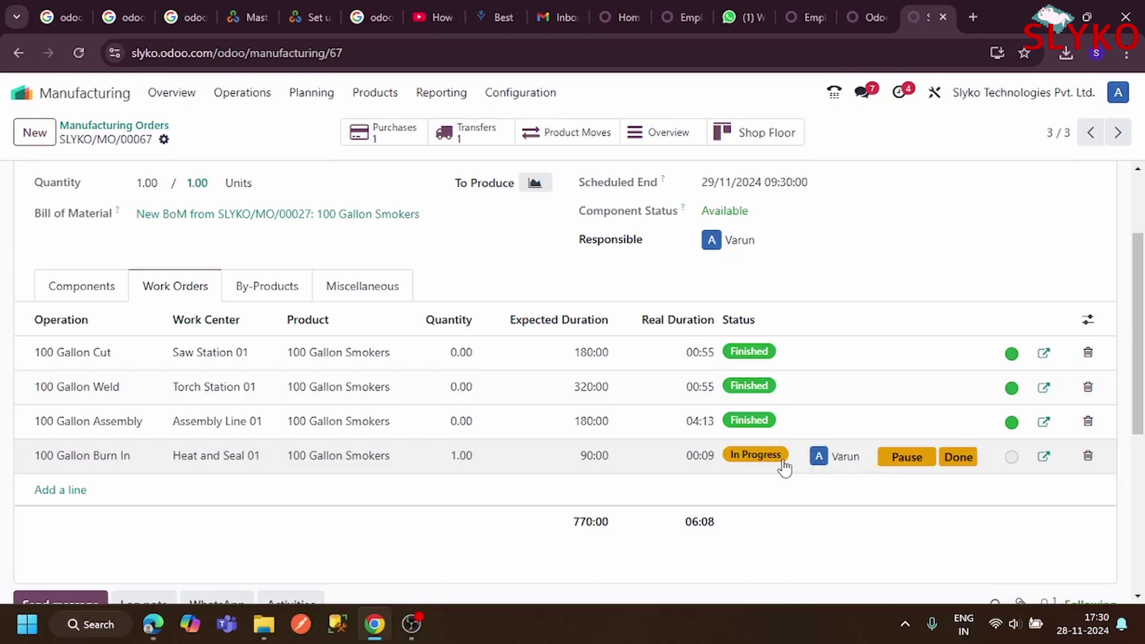
{"action": "left_click", "coordinate": [958, 457]}
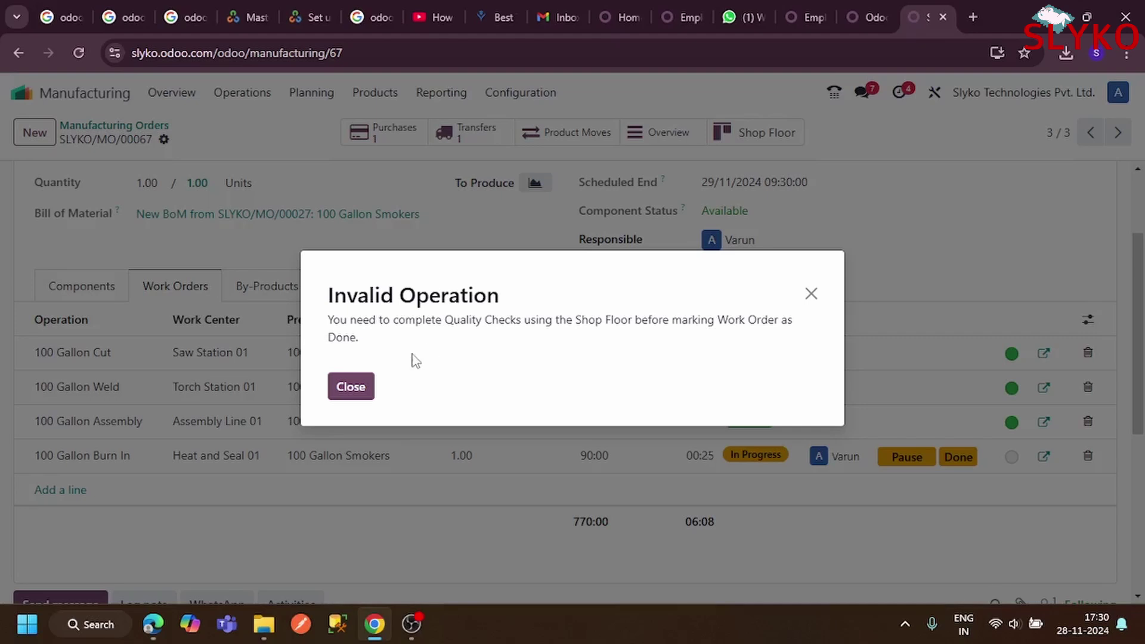
- Open the manufacturing order in the Shop Floor and show the work orders of the Heat and Seal 01 station
{"action": "left_click", "coordinate": [350, 386]}
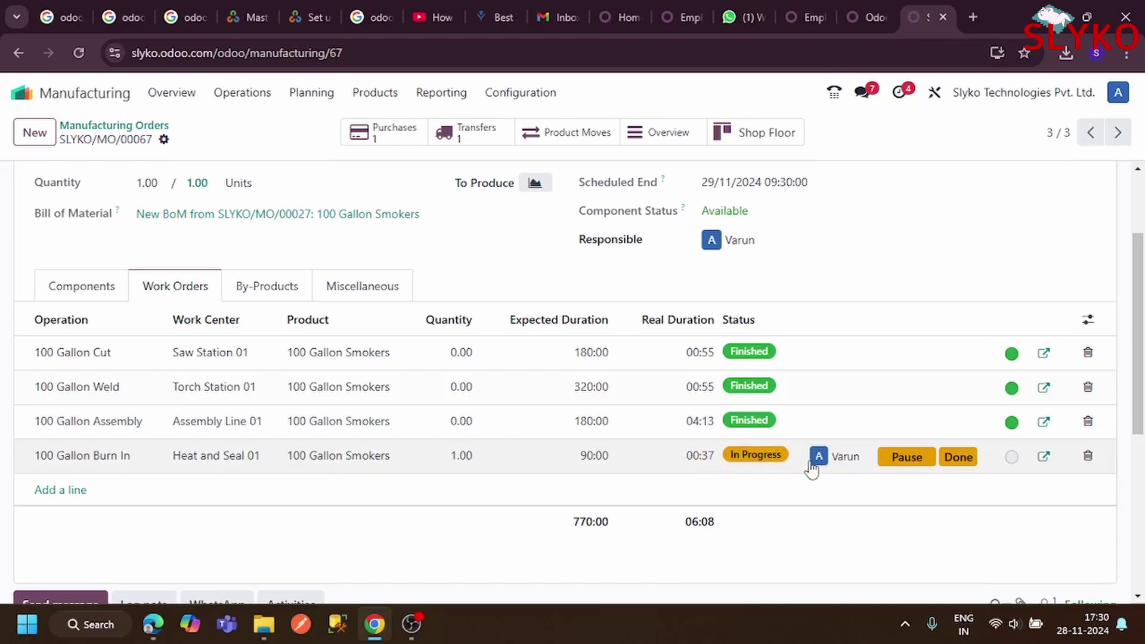
{"action": "left_click", "coordinate": [768, 138]}
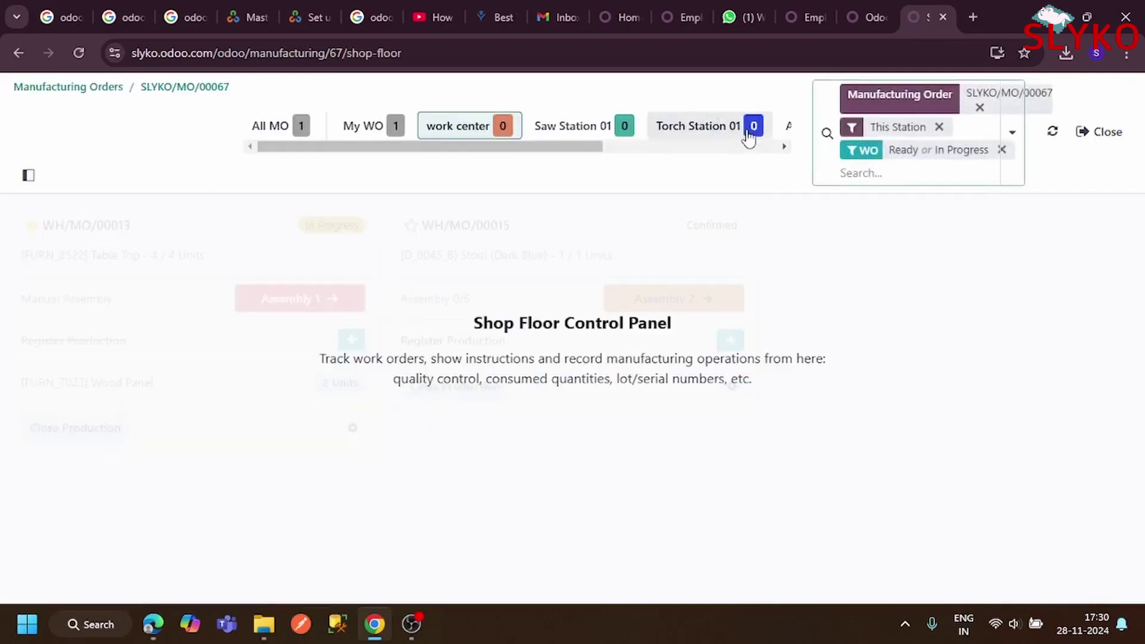
{"action": "scroll", "coordinate": [745, 135], "scroll_direction": "right", "scroll_amount": 5}
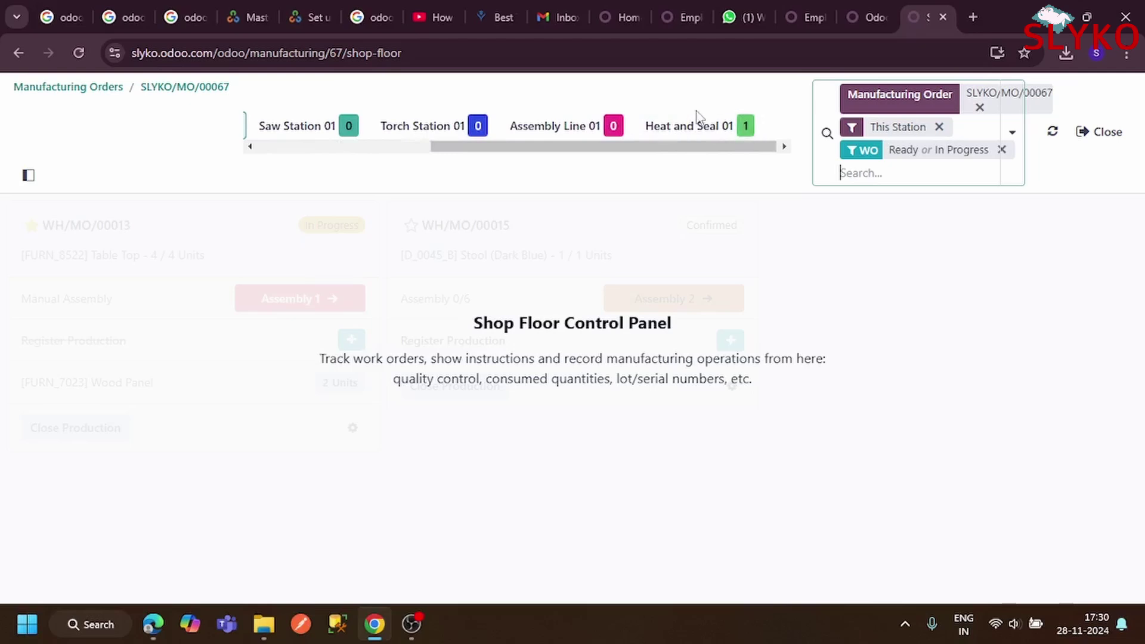
{"action": "left_click", "coordinate": [714, 131]}
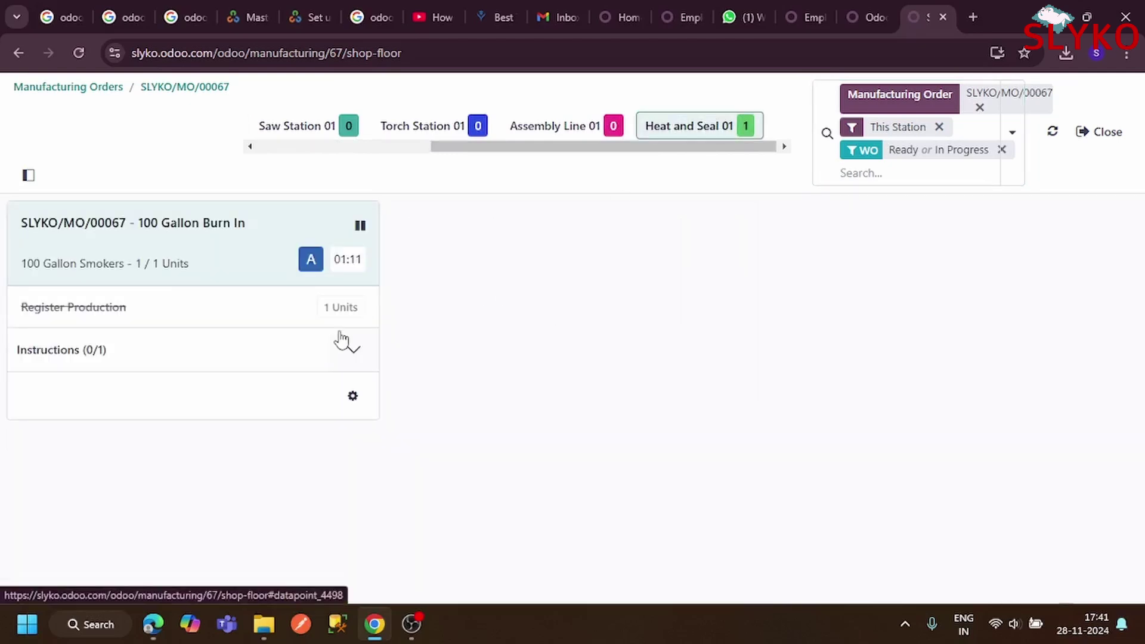
- Pass the qcp-1 quality check of the 100 Gallon Burn In work order, and finish the work order by closing production
{"action": "left_click", "coordinate": [354, 350]}
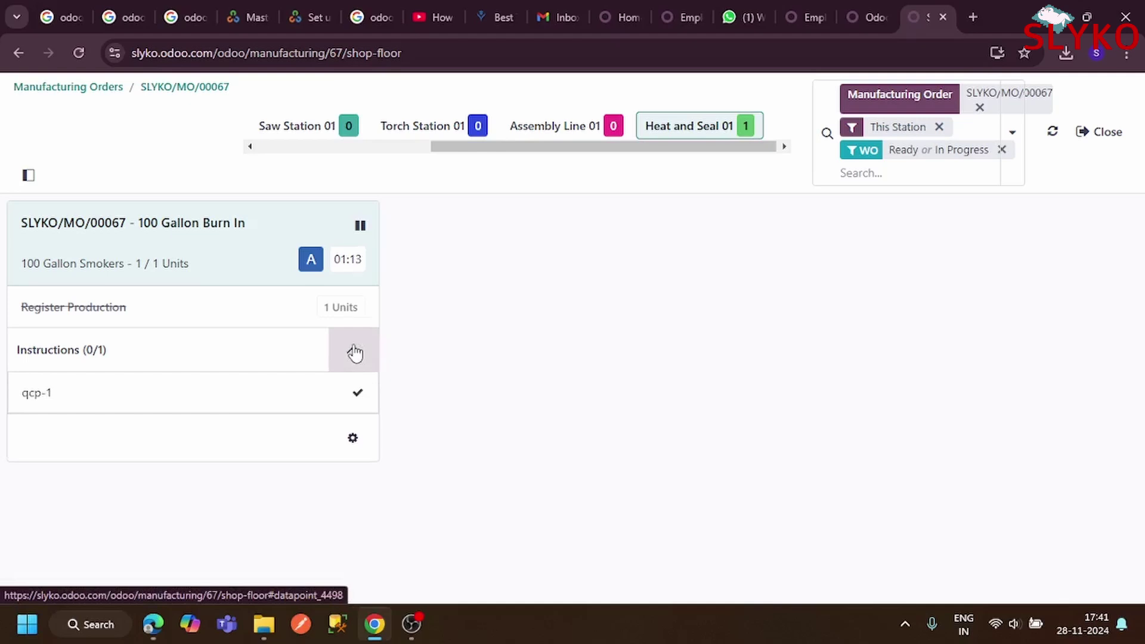
{"action": "left_click", "coordinate": [150, 393]}
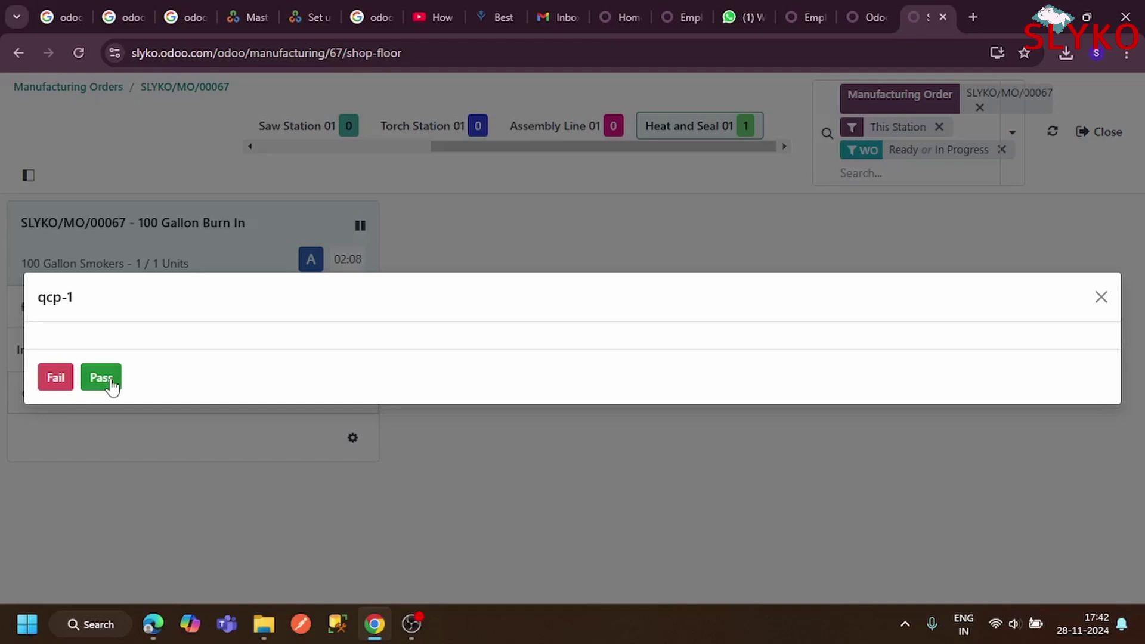
{"action": "left_click", "coordinate": [102, 378]}
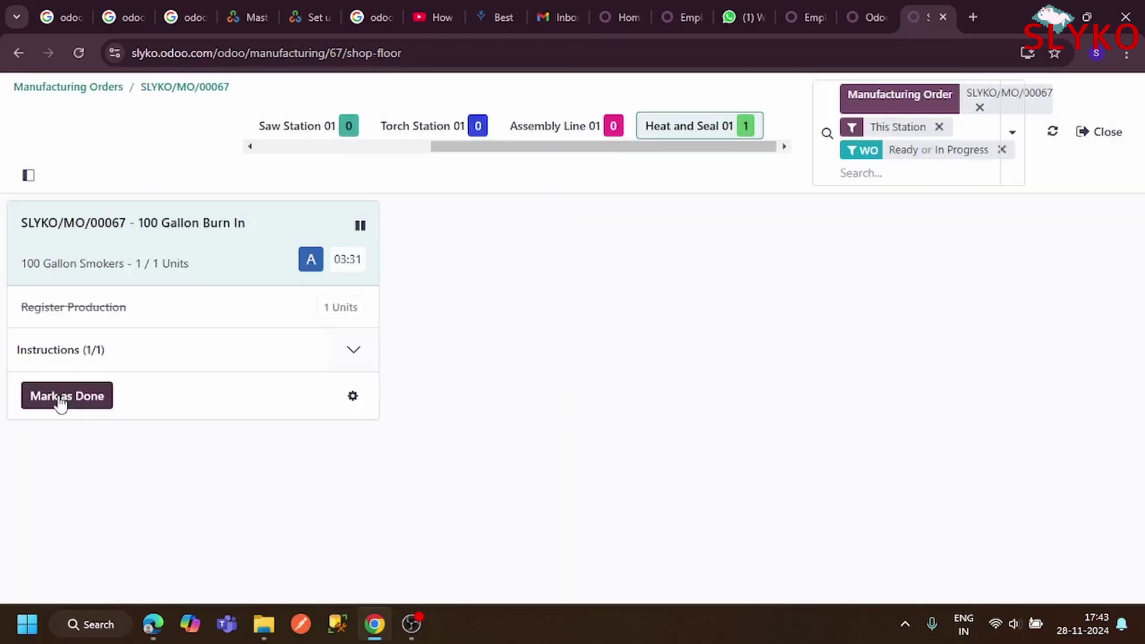
{"action": "left_click", "coordinate": [60, 403]}
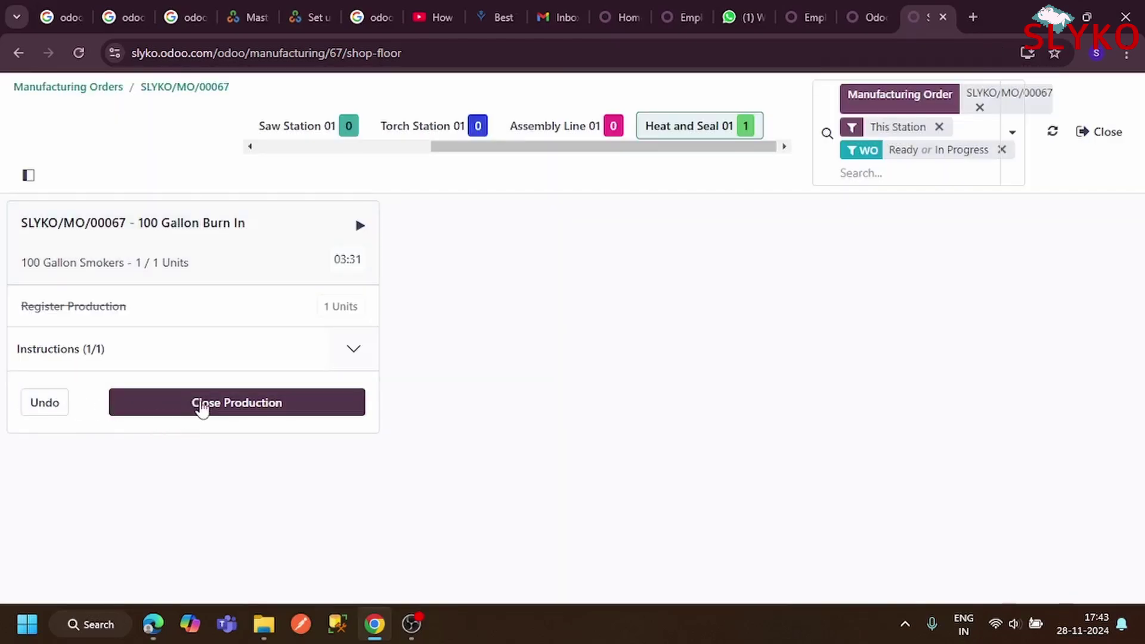
{"action": "left_click", "coordinate": [201, 409]}
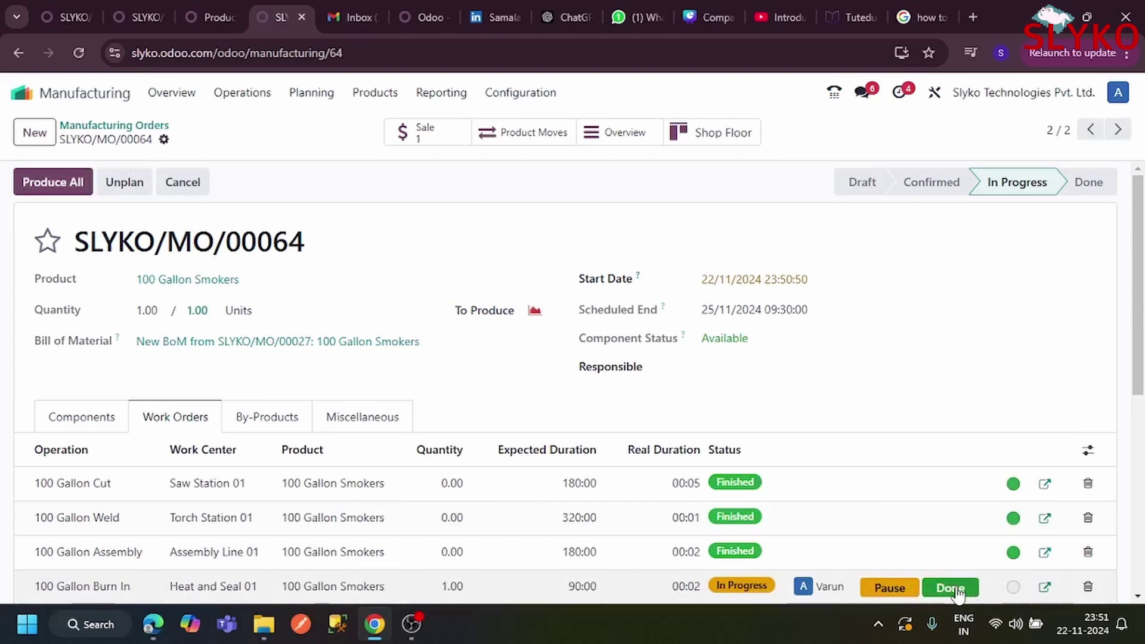
- Finish the 100 Gallon Burn In work order, and set the real durations of 100 Gallon Cut to 180:00 and 100 Gallon Weld to 320:00
{"action": "left_click", "coordinate": [951, 588]}
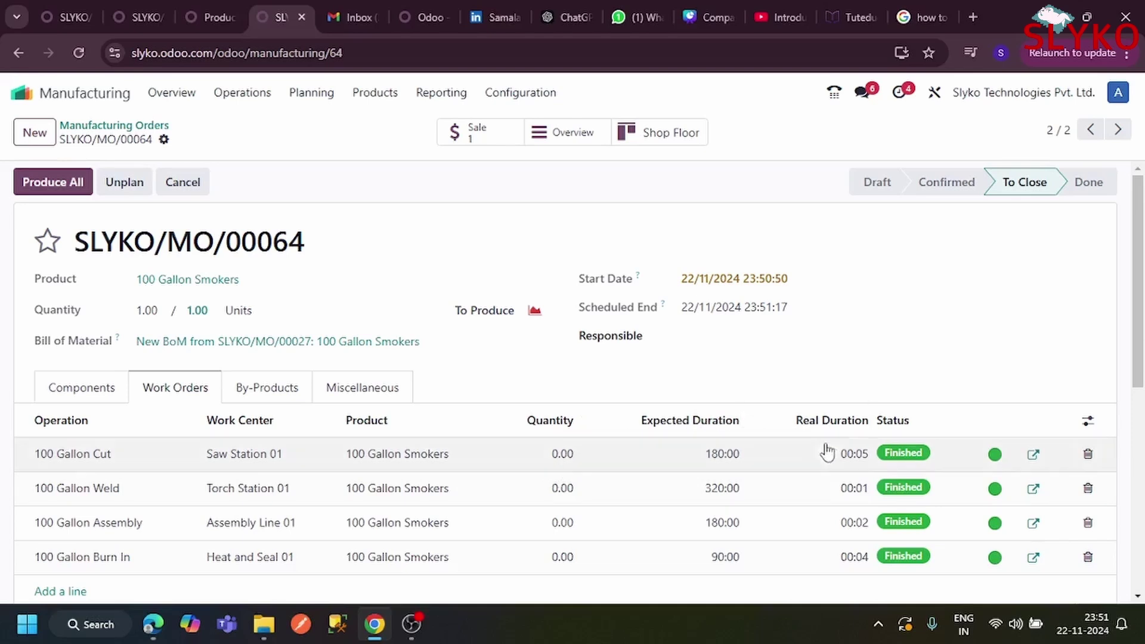
{"action": "left_click", "coordinate": [857, 457]}
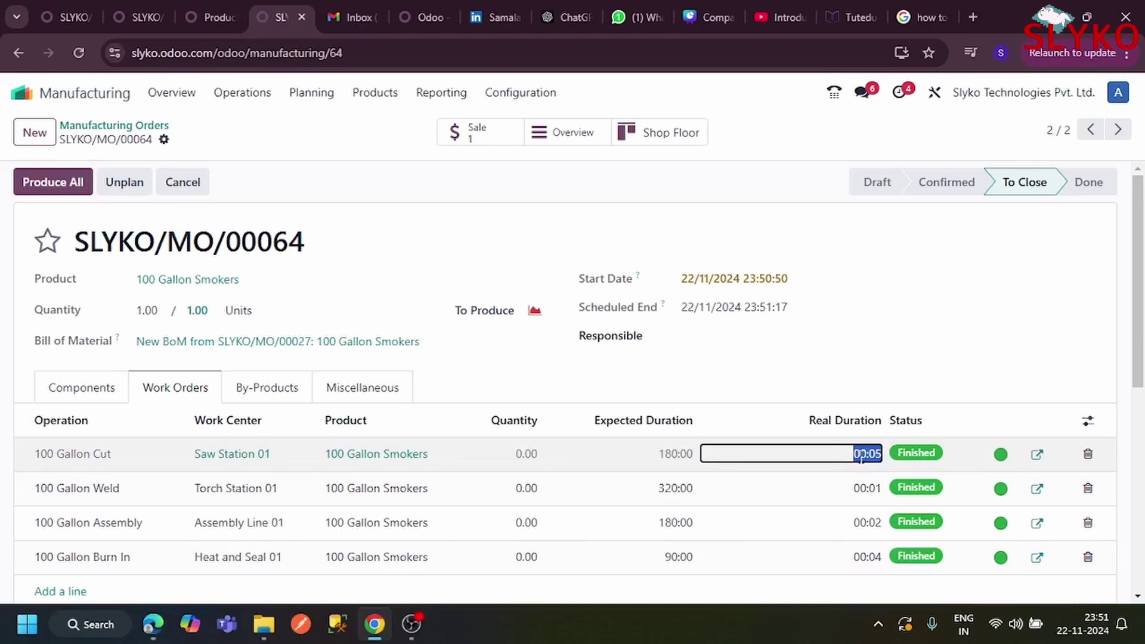
{"action": "key", "text": "BackSpace"}
{"action": "type", "text": "180"}
{"action": "left_click", "coordinate": [871, 486]}
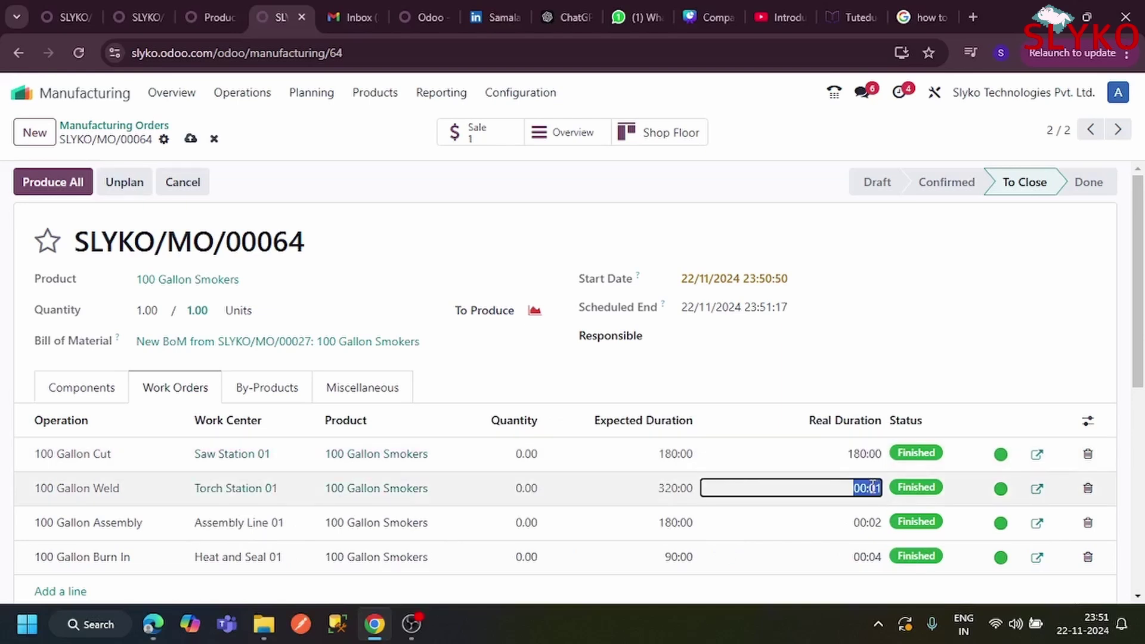
{"action": "key", "text": "BackSpace"}
{"action": "type", "text": "320"}
- Set the real durations of the 100 Gallon Assembly work order to 180:00 and the 100 Gallon Burn In work order to 90:00
{"action": "left_click", "coordinate": [874, 523]}
{"action": "key", "text": "BackSpace"}
{"action": "type", "text": "18"}
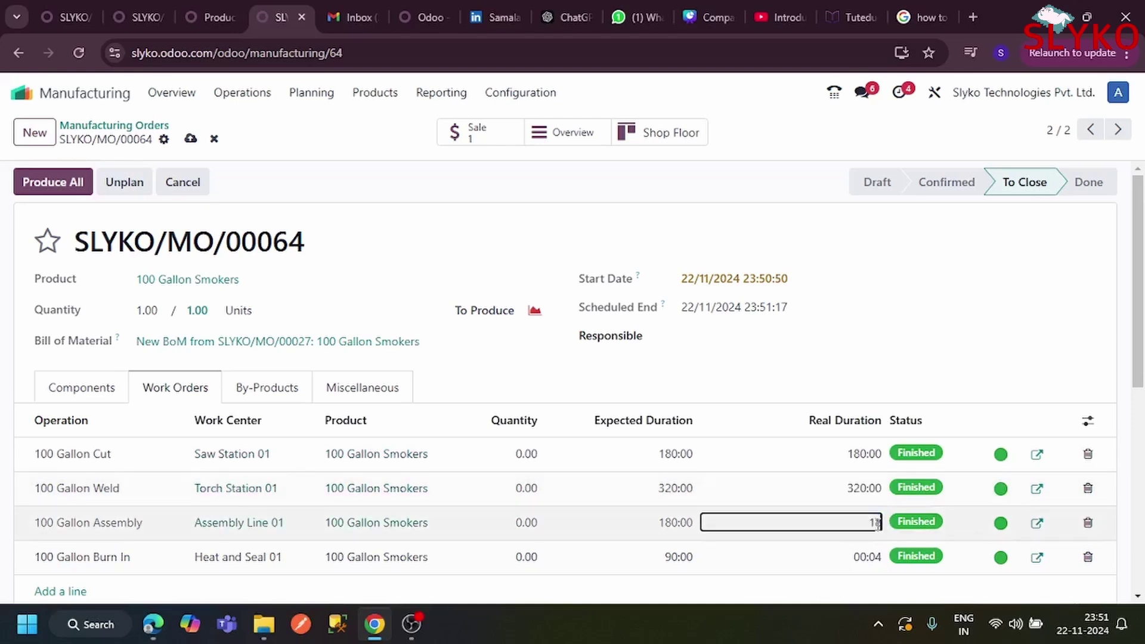
{"action": "type", "text": "0"}
{"action": "left_click", "coordinate": [871, 555]}
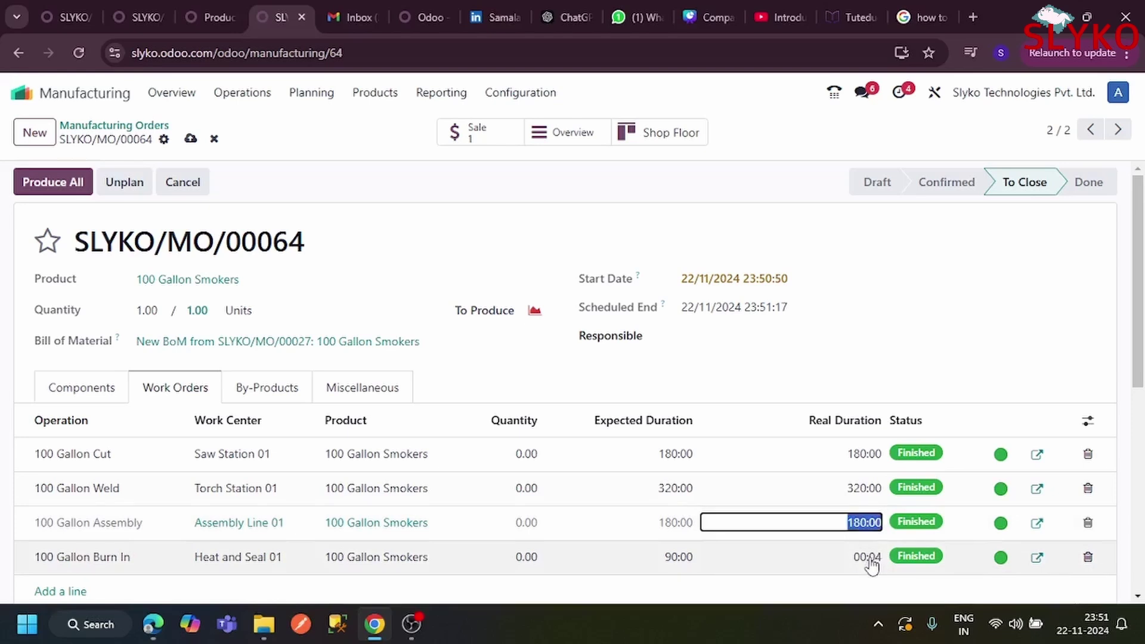
{"action": "key", "text": "BackSpace"}
{"action": "type", "text": "90"}
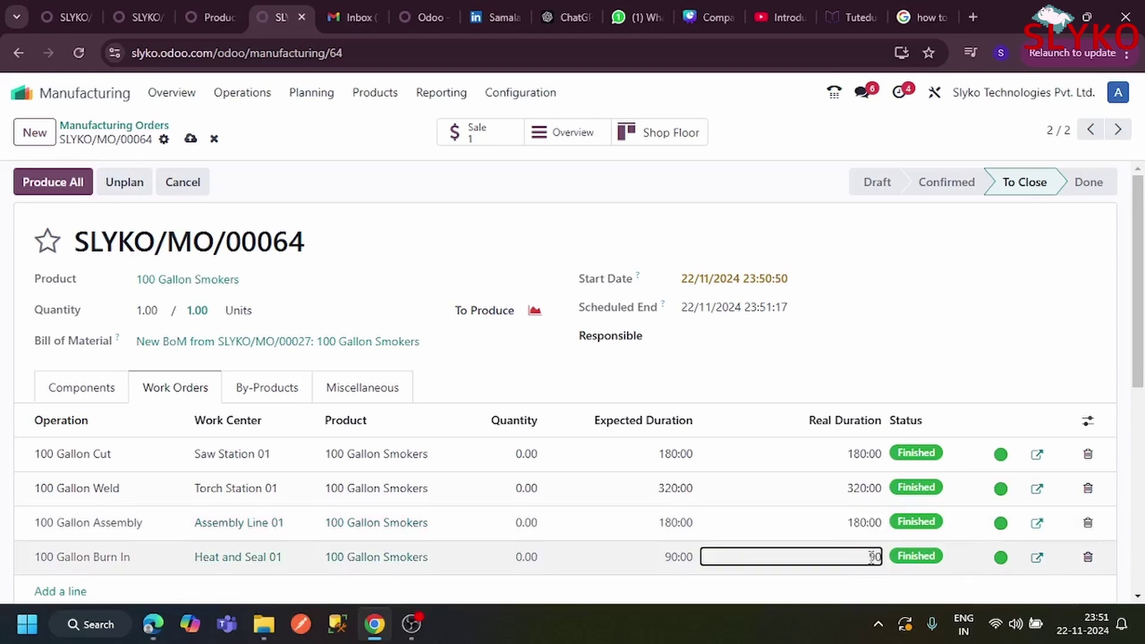
{"action": "left_click", "coordinate": [855, 373]}
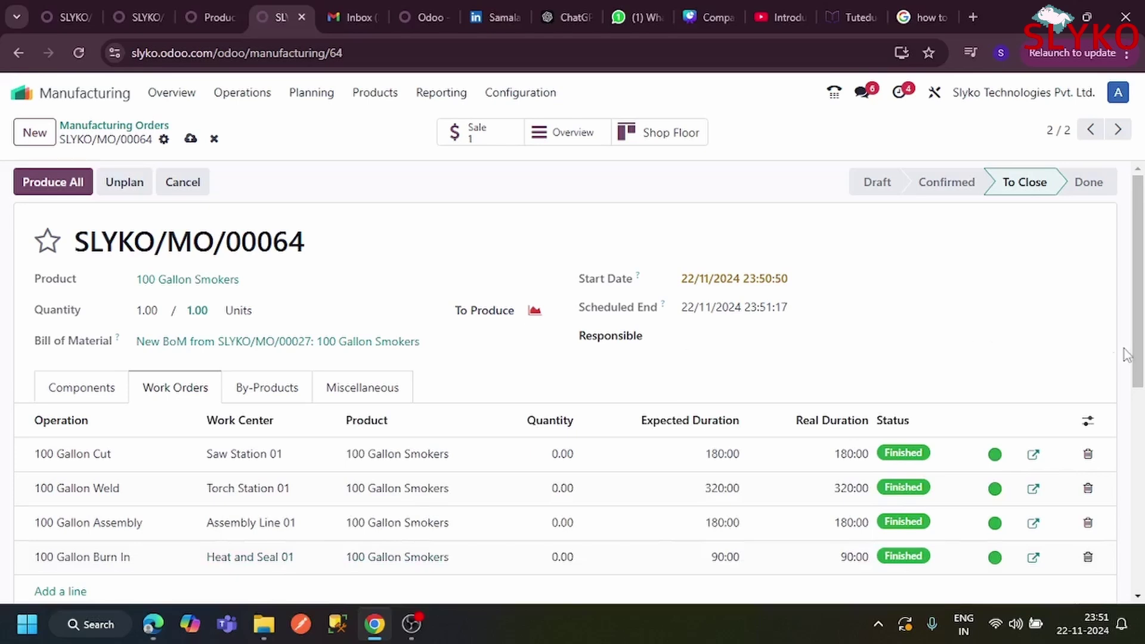
- Review the work order durations and produce the full quantity of the 100 Gallon Smokers manufacturing order
{"action": "scroll", "coordinate": [1143, 352], "scroll_direction": "down", "scroll_amount": 1}
{"action": "mouse_move", "coordinate": [1144, 354]}
{"action": "left_mouse_down"}
{"action": "mouse_move", "coordinate": [1144, 403]}
{"action": "mouse_move", "coordinate": [1144, 344]}
{"action": "left_mouse_up"}
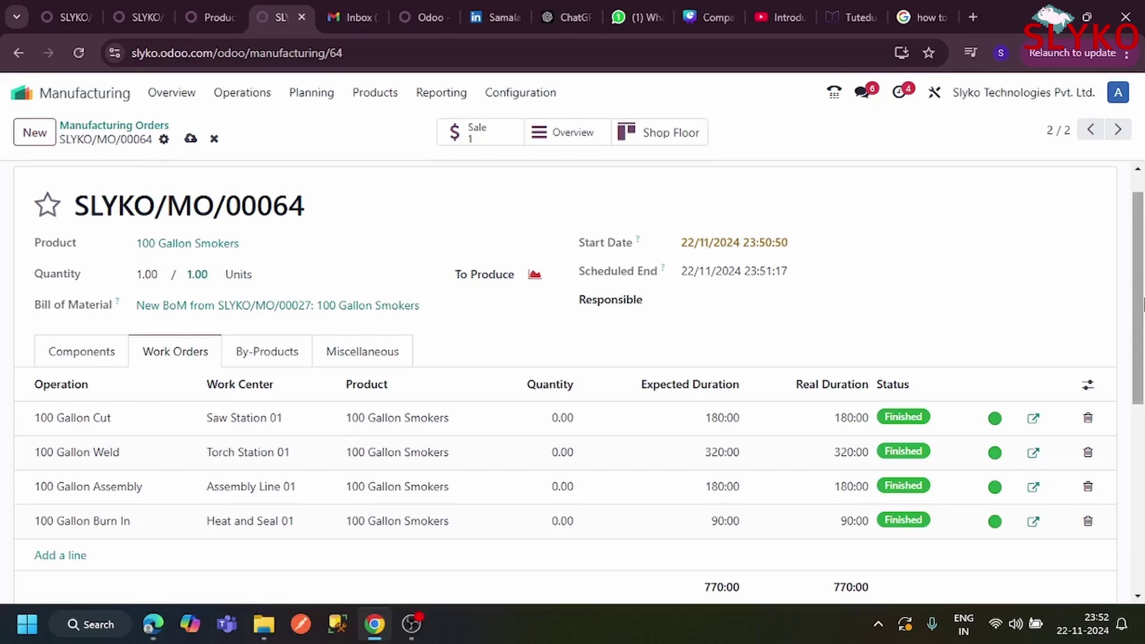
{"action": "scroll", "coordinate": [1137, 286], "scroll_direction": "up", "scroll_amount": 1}
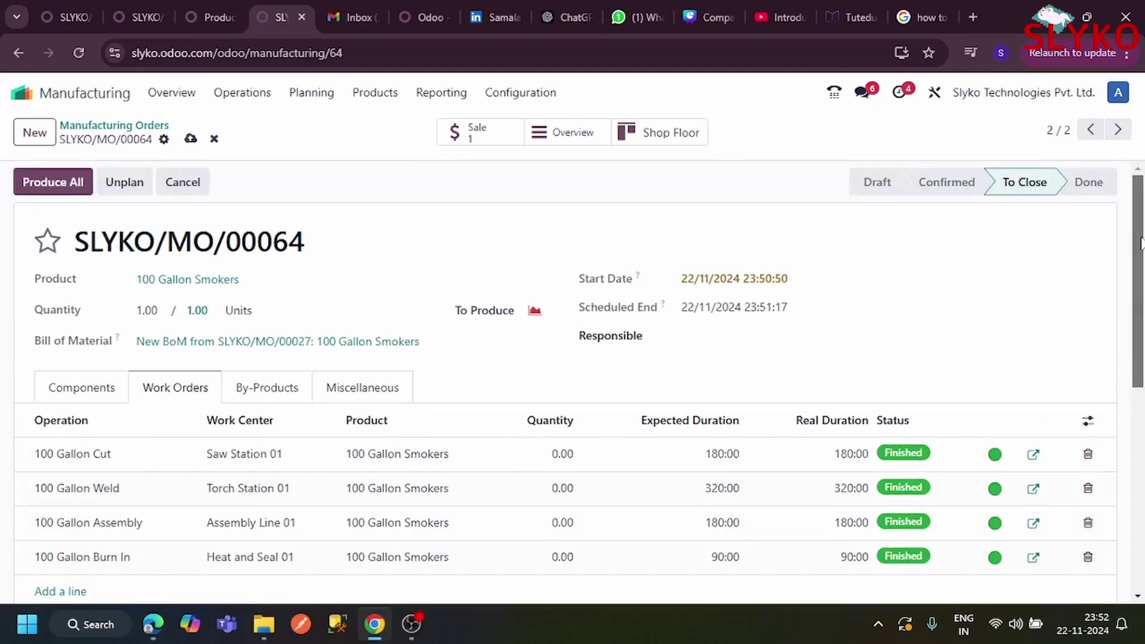
{"action": "left_click", "coordinate": [52, 188]}
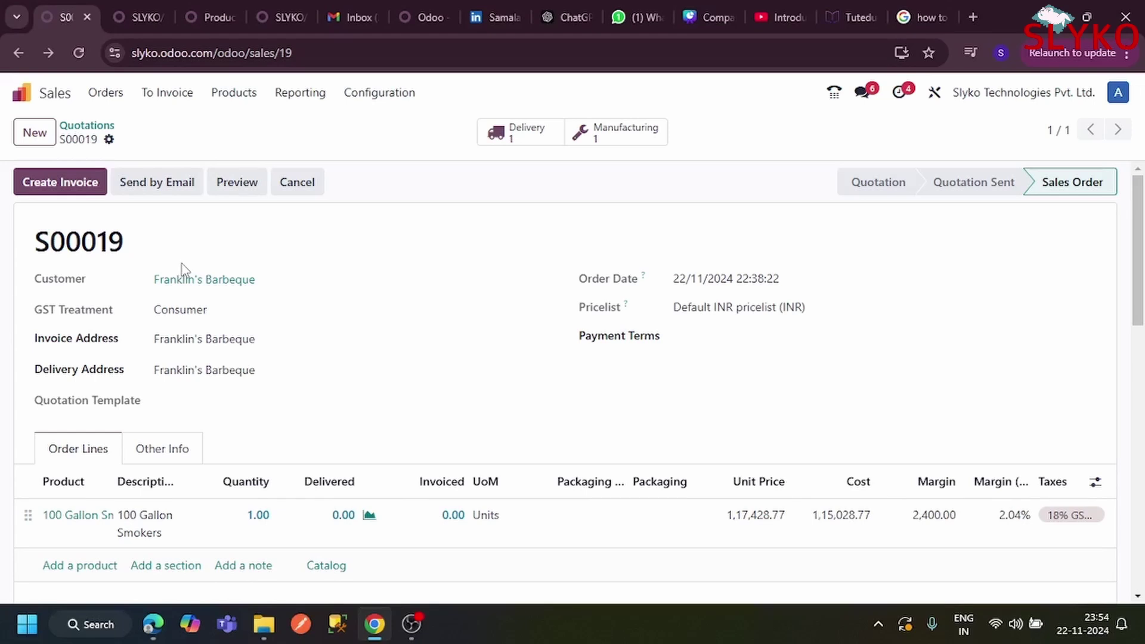
- Validate the delivery of the 100 Gallon Smokers from the Franklin's Barbeque sales order, and return to the order
{"action": "left_click", "coordinate": [523, 140]}
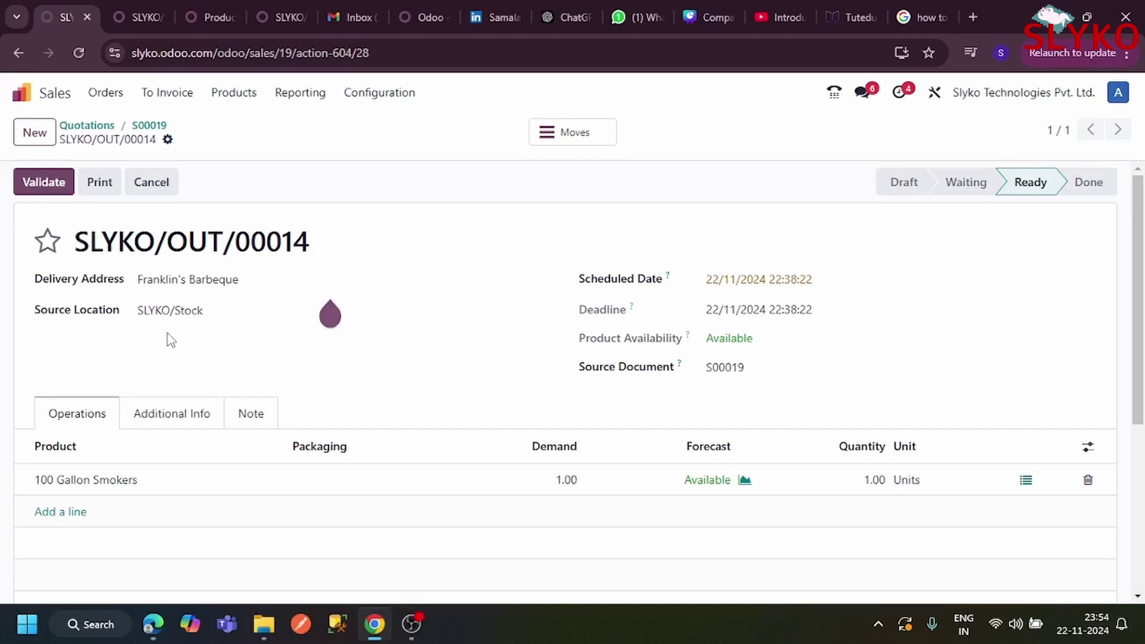
{"action": "left_click", "coordinate": [47, 190]}
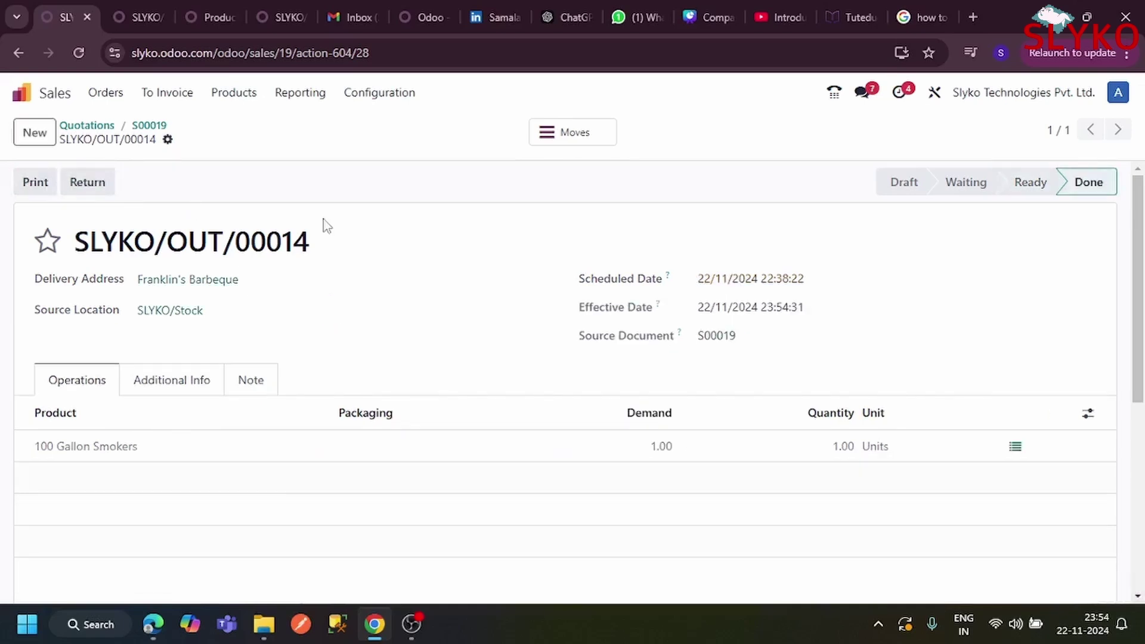
{"action": "left_click", "coordinate": [16, 55]}
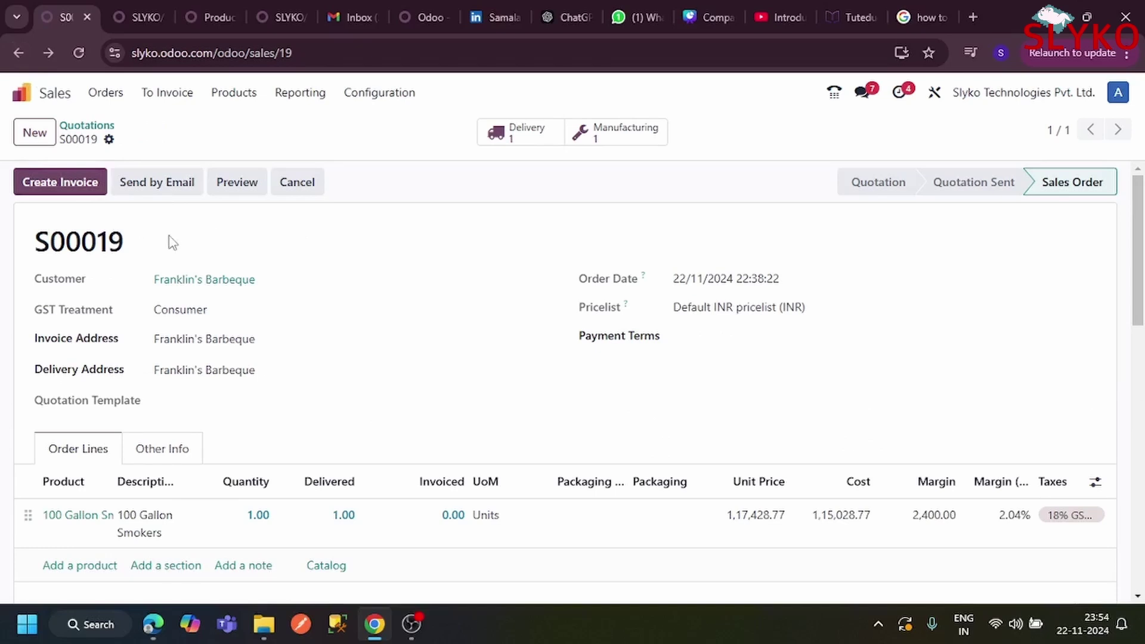
- Preview the sales order in the customer portal, check its sale and delivery information, and return to the order
{"action": "left_click", "coordinate": [235, 188]}
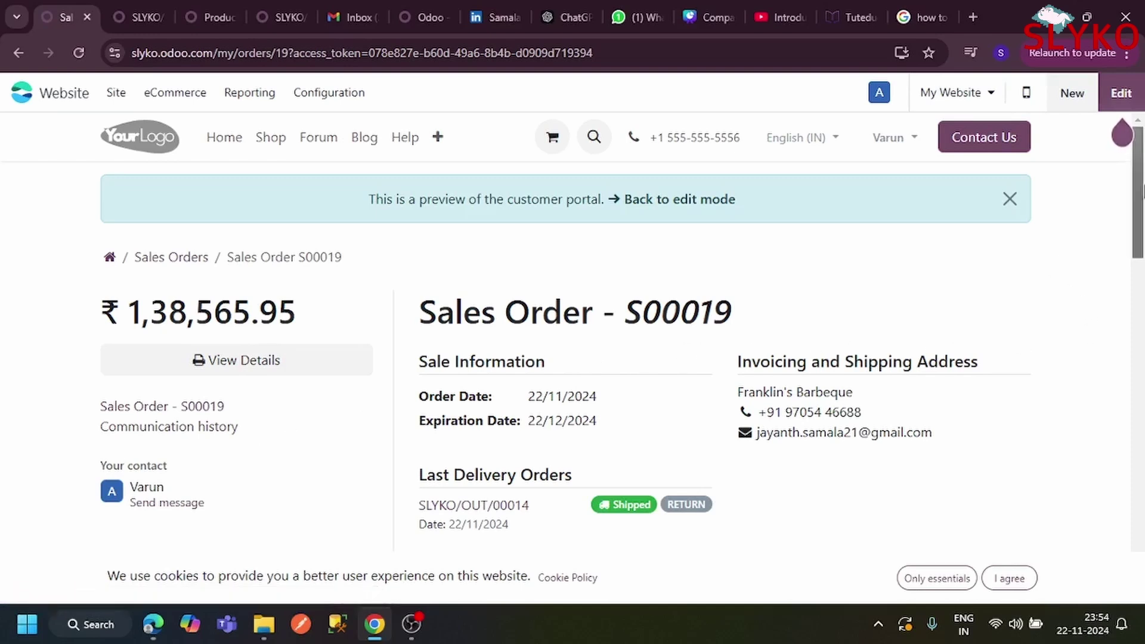
{"action": "left_click_drag", "start_coordinate": [1137, 212], "coordinate": [1141, 178]}
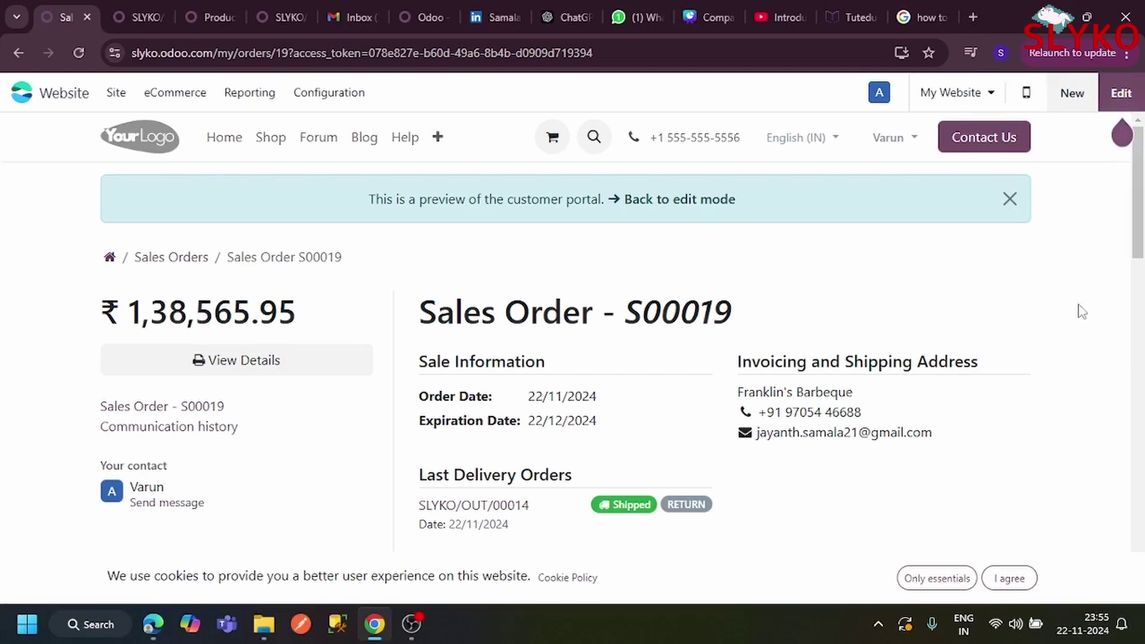
{"action": "mouse_move", "coordinate": [1136, 179]}
{"action": "left_mouse_down"}
{"action": "mouse_move", "coordinate": [1142, 258]}
{"action": "mouse_move", "coordinate": [1142, 170]}
{"action": "left_mouse_up"}
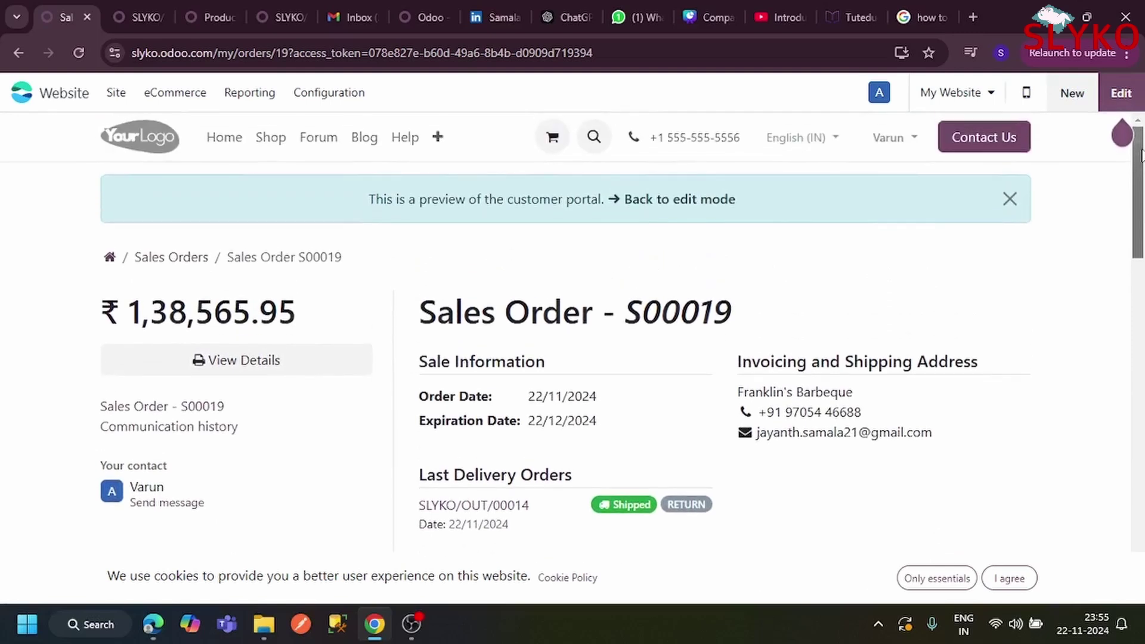
{"action": "left_click", "coordinate": [13, 54]}
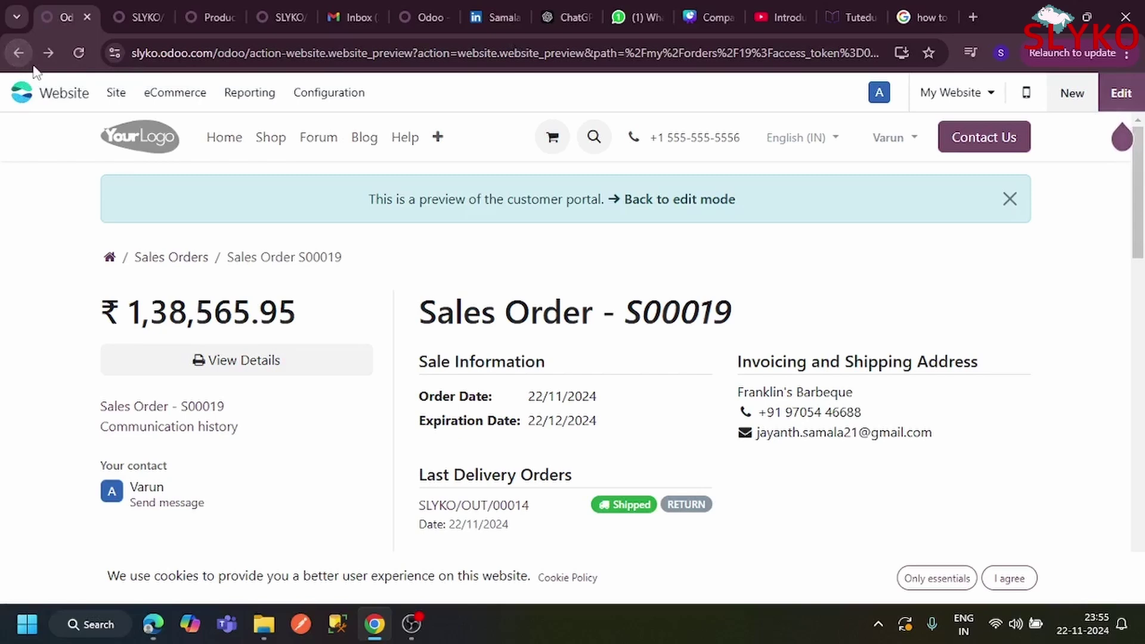
{"action": "left_click", "coordinate": [17, 56]}
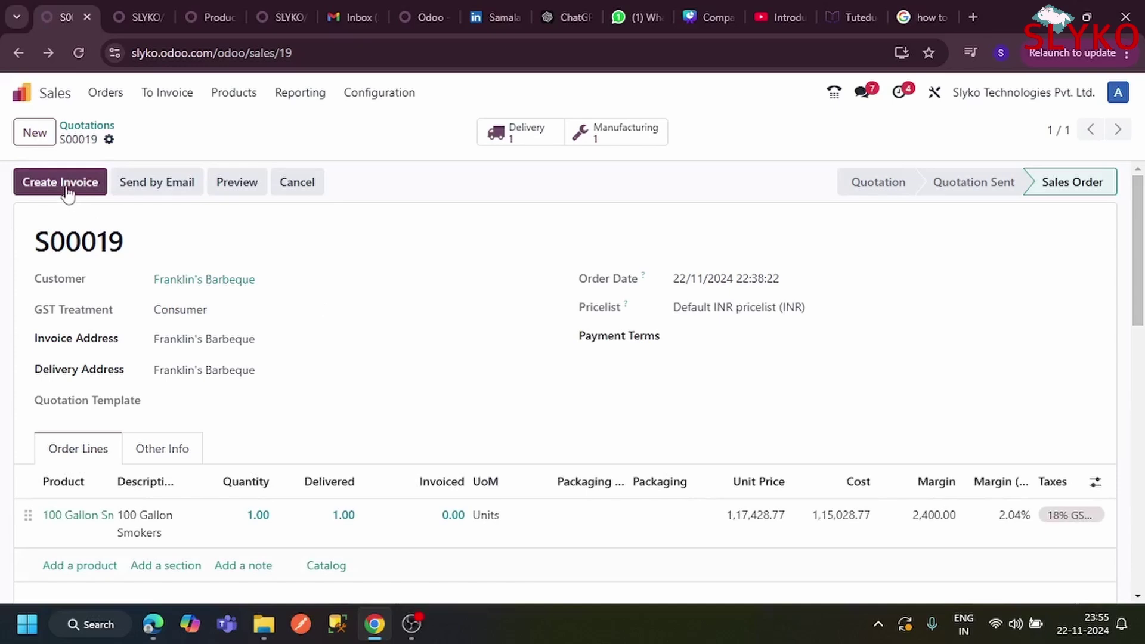
- Create a draft regular invoice from the sales order, and go back to the order from the invoice
{"action": "left_click", "coordinate": [67, 191]}
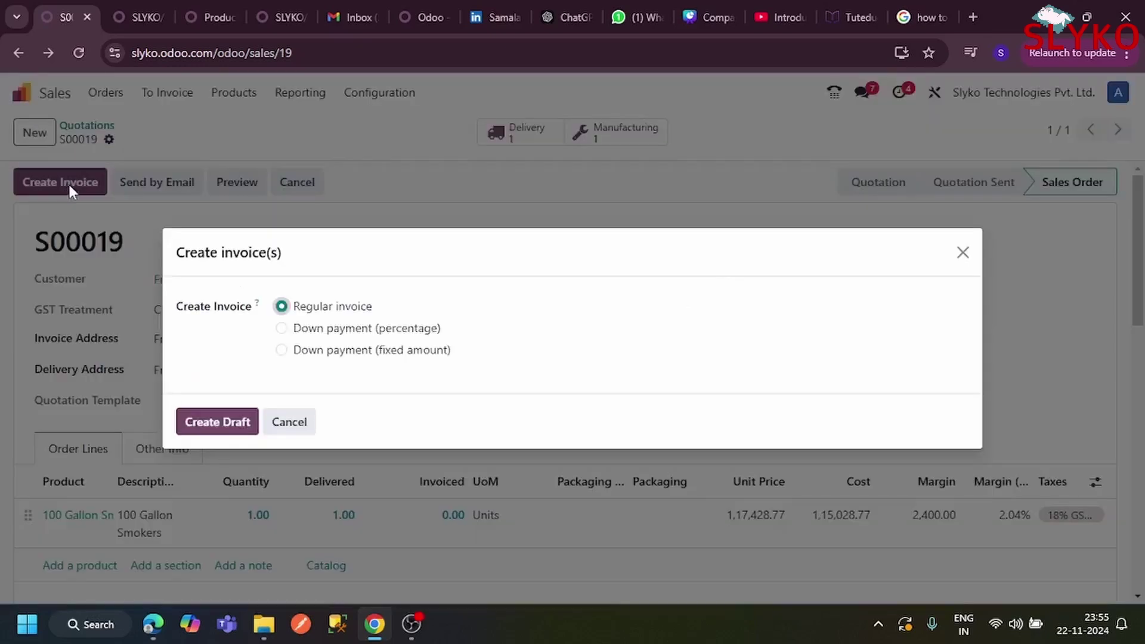
{"action": "left_click", "coordinate": [216, 424]}
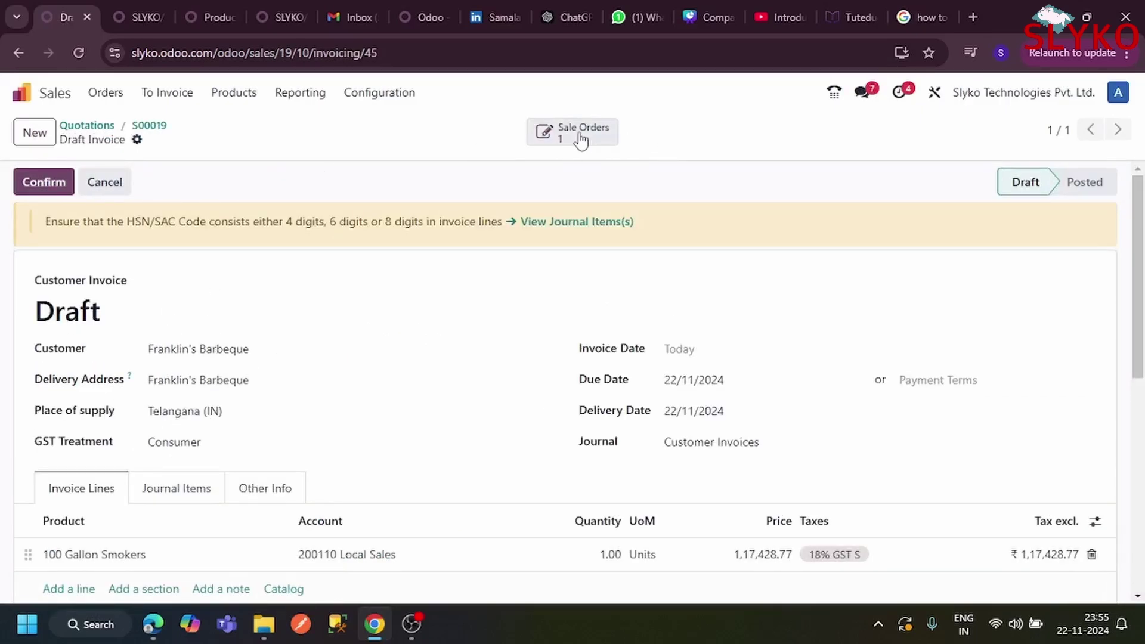
{"action": "left_click", "coordinate": [580, 139]}
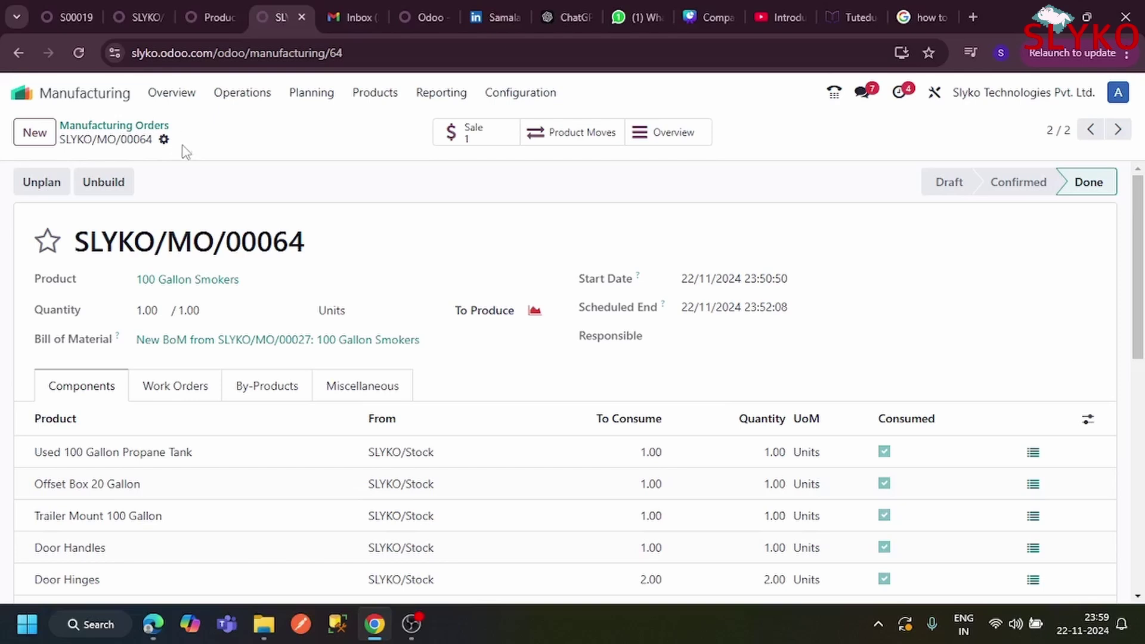
- Open the Cost Analysis report of the completed 100 Gallon Smokers manufacturing order and examine its component and operation costs
{"action": "left_click", "coordinate": [164, 140]}
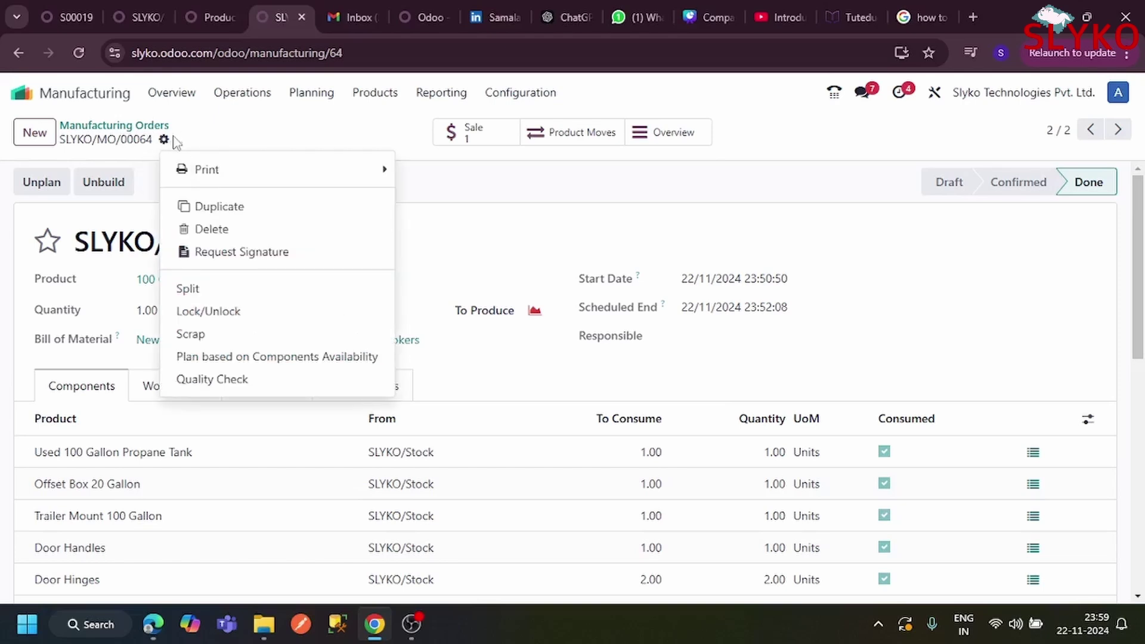
{"action": "mouse_move", "coordinate": [209, 162]}
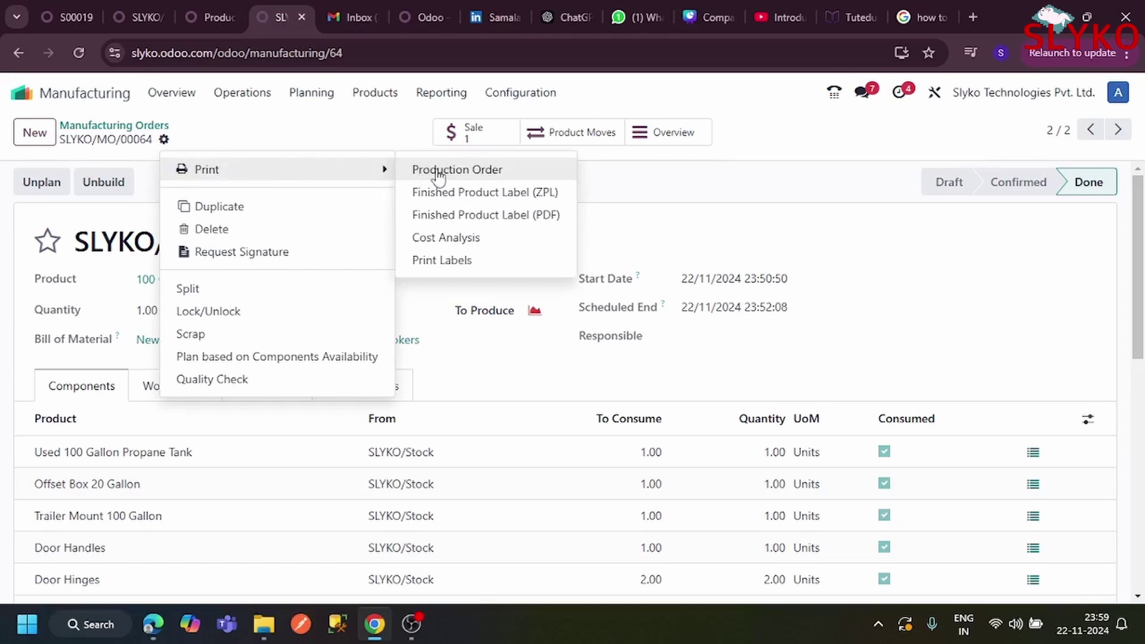
{"action": "left_click", "coordinate": [478, 239]}
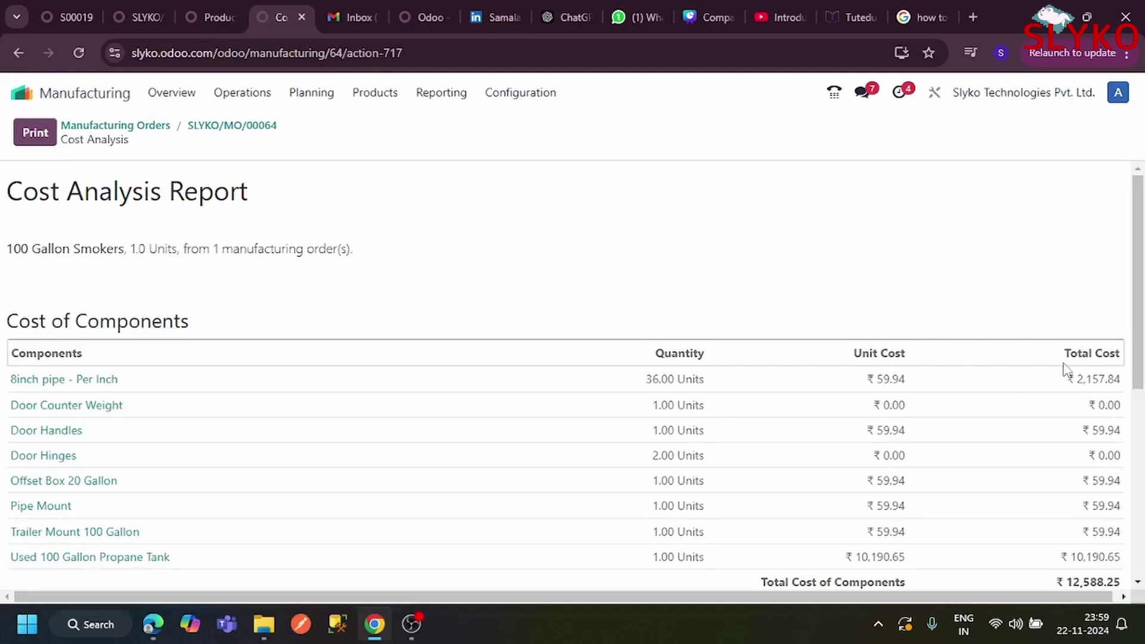
{"action": "left_click_drag", "start_coordinate": [1141, 263], "coordinate": [1144, 316]}
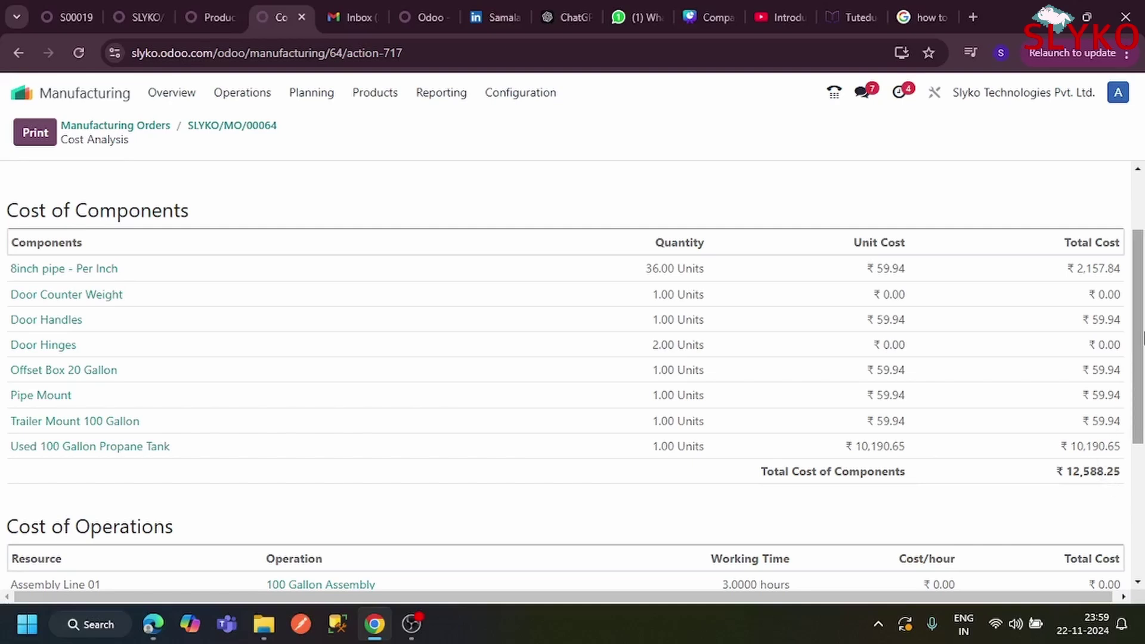
{"action": "left_click_drag", "start_coordinate": [1143, 338], "coordinate": [1143, 405]}
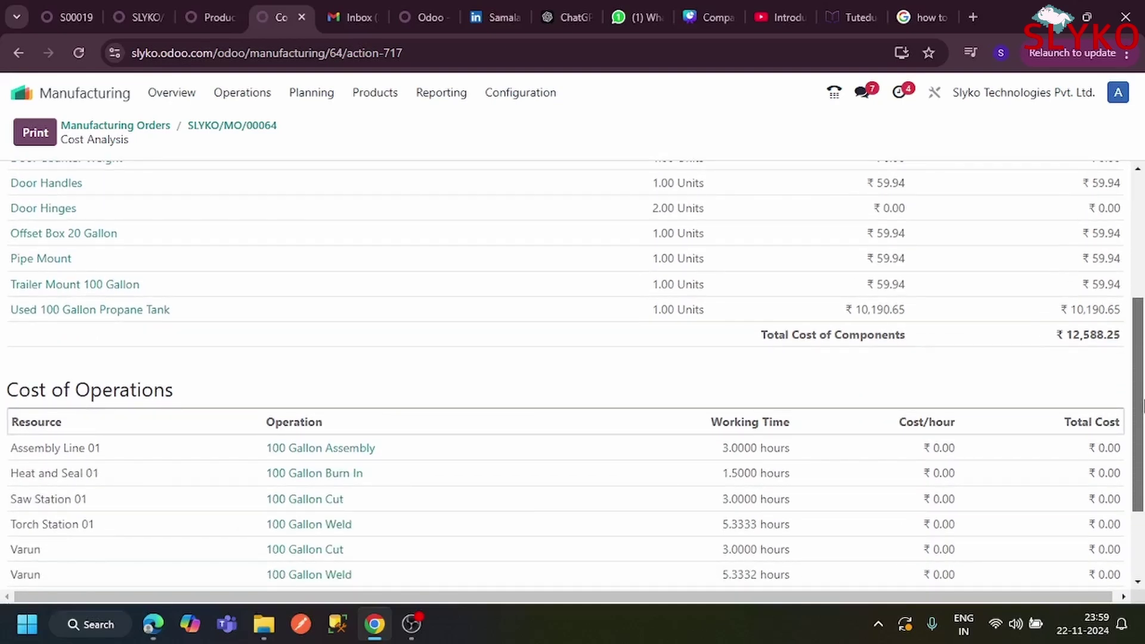
- Review the remaining lines of the manufacturing order's Cost Analysis, and look over the Franklin's Barbeque sales order
{"action": "left_click_drag", "start_coordinate": [1143, 393], "coordinate": [1141, 310]}
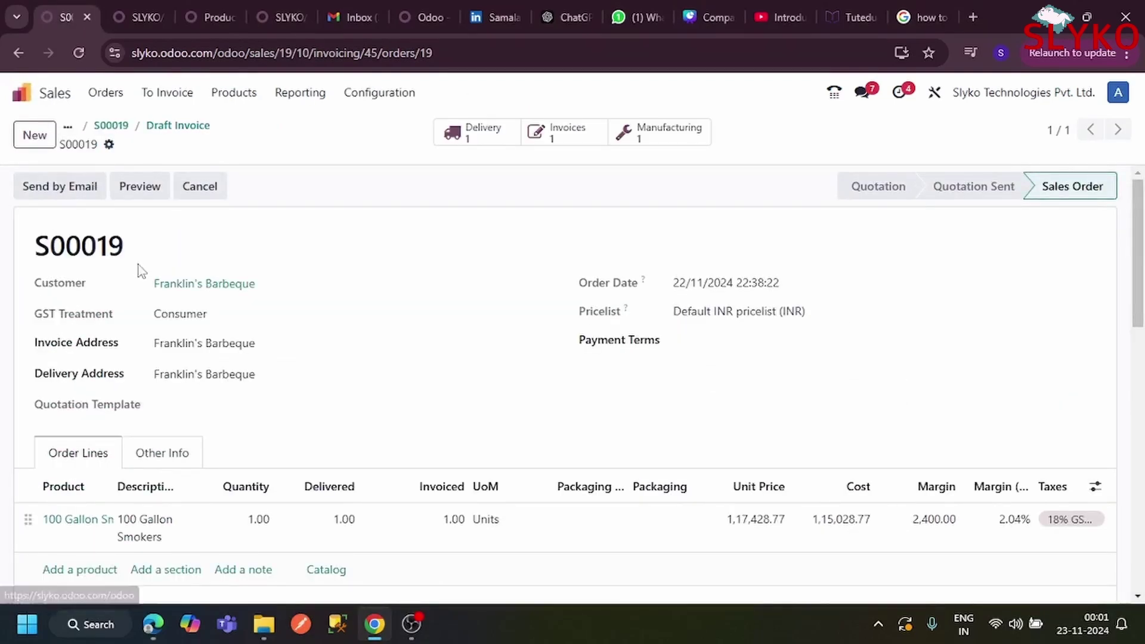
{"action": "left_click_drag", "start_coordinate": [1135, 223], "coordinate": [1137, 324]}
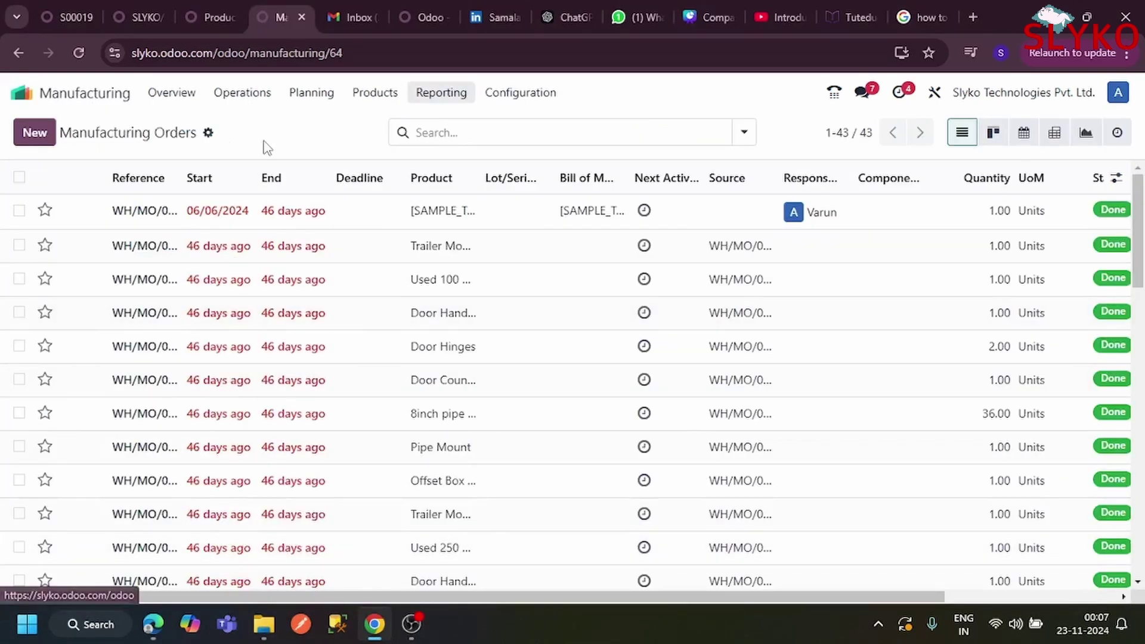
- Open the Production Analysis report for manufacturing and show it as a pivot table
{"action": "left_click", "coordinate": [450, 96]}
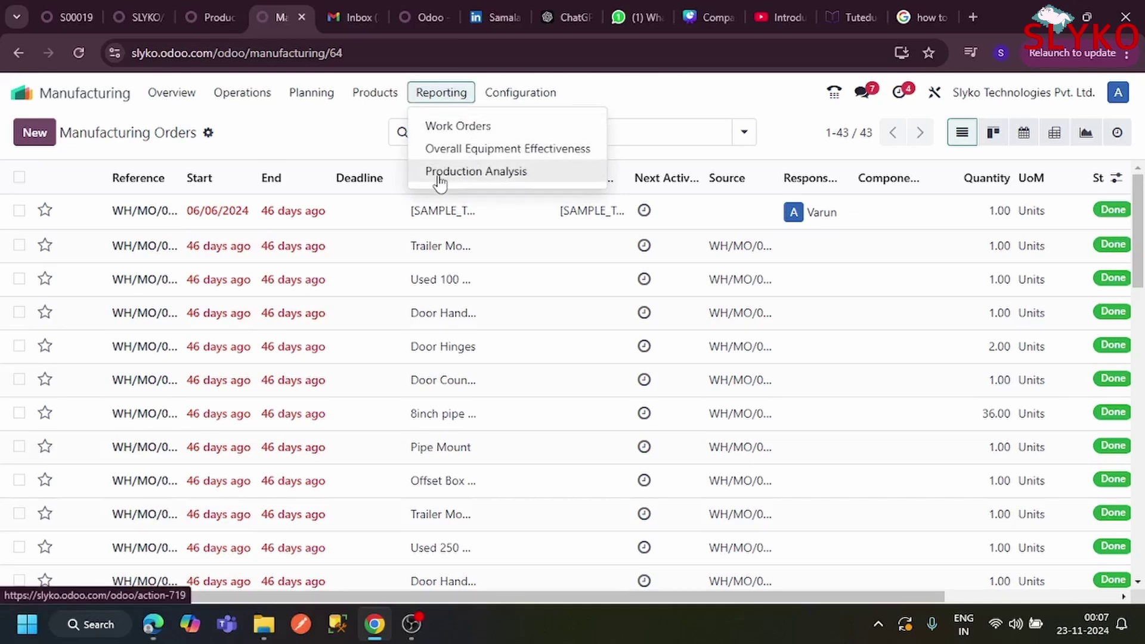
{"action": "left_click", "coordinate": [467, 176]}
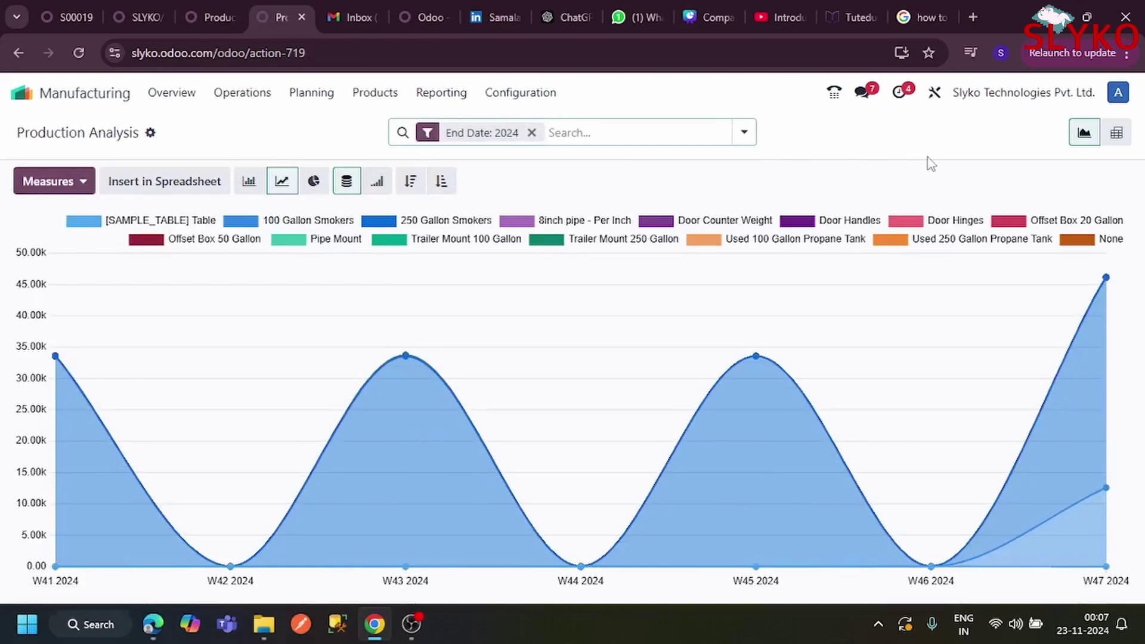
{"action": "left_click", "coordinate": [1112, 135]}
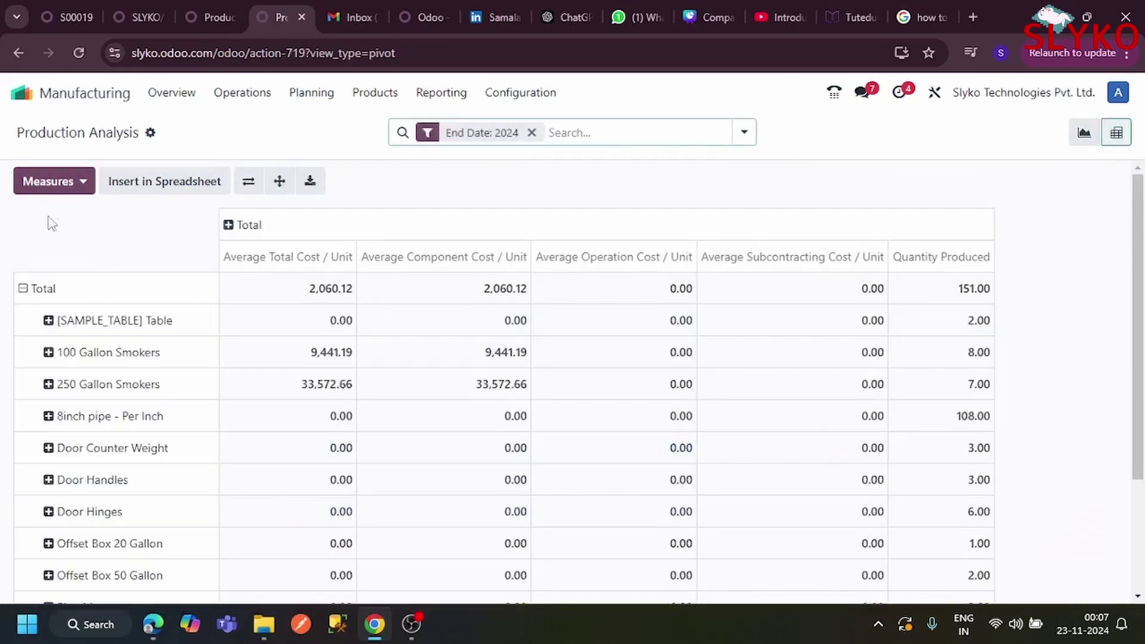
- Add the Expected Total Cost / Unit and Expected Operation Cost / Unit measures to the Production Analysis pivot
{"action": "left_click", "coordinate": [88, 192]}
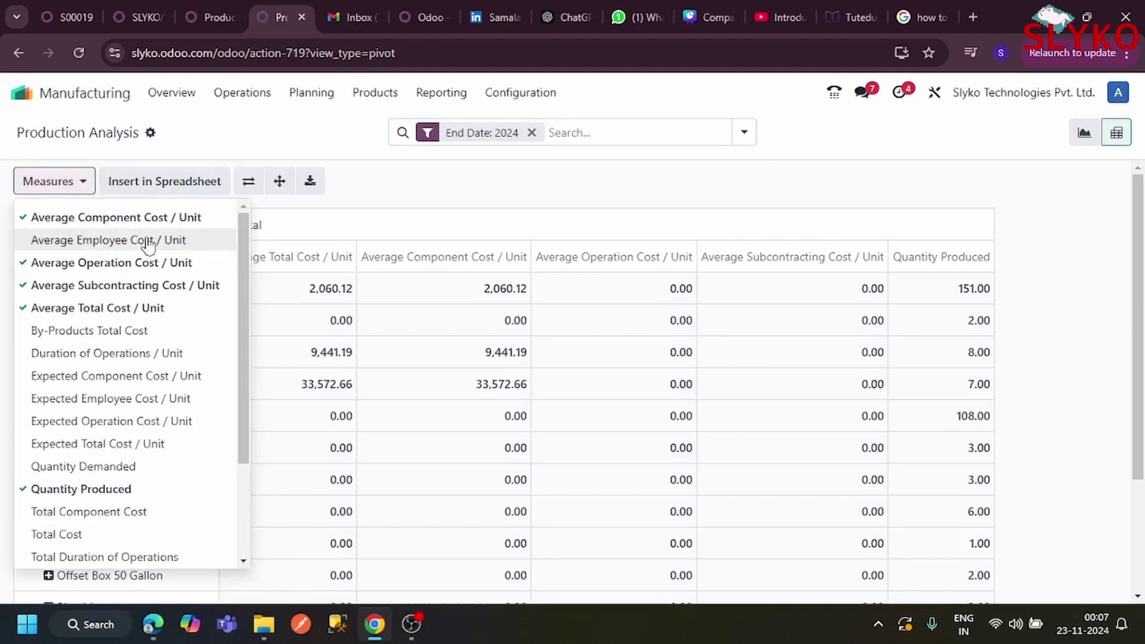
{"action": "left_click_drag", "start_coordinate": [243, 236], "coordinate": [243, 332]}
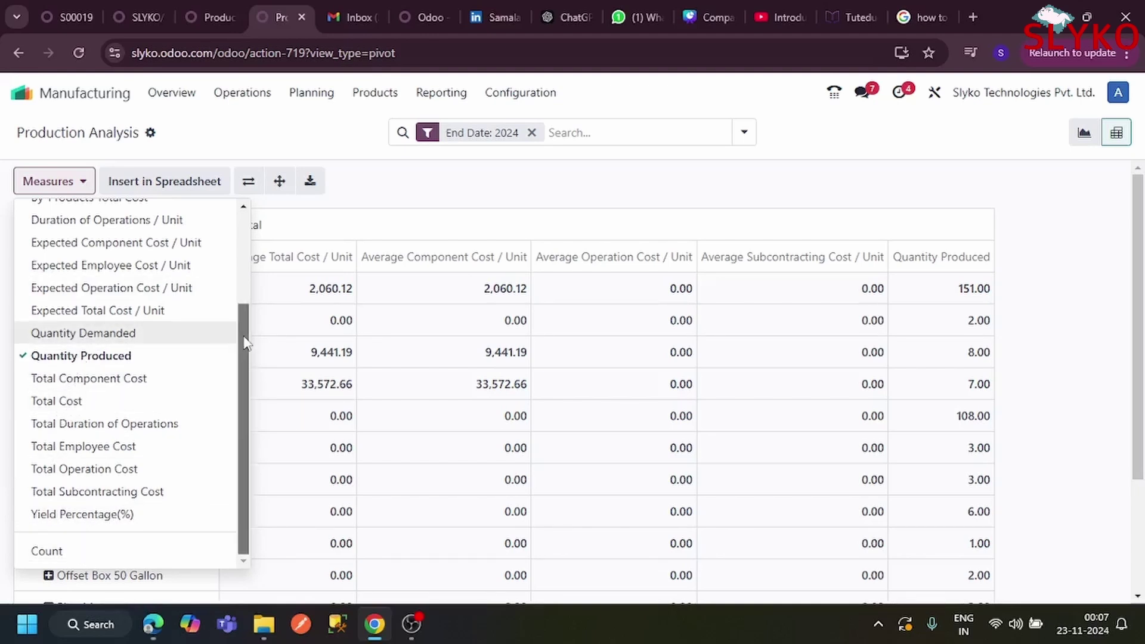
{"action": "scroll", "coordinate": [237, 338], "scroll_direction": "up", "scroll_amount": 2}
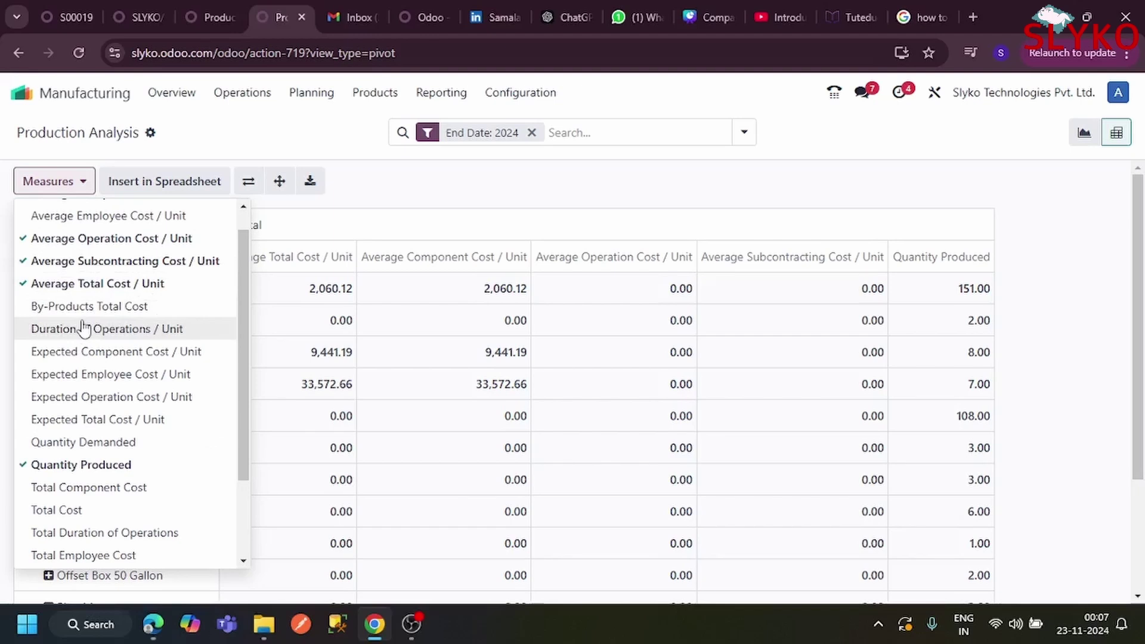
{"action": "left_click", "coordinate": [94, 424]}
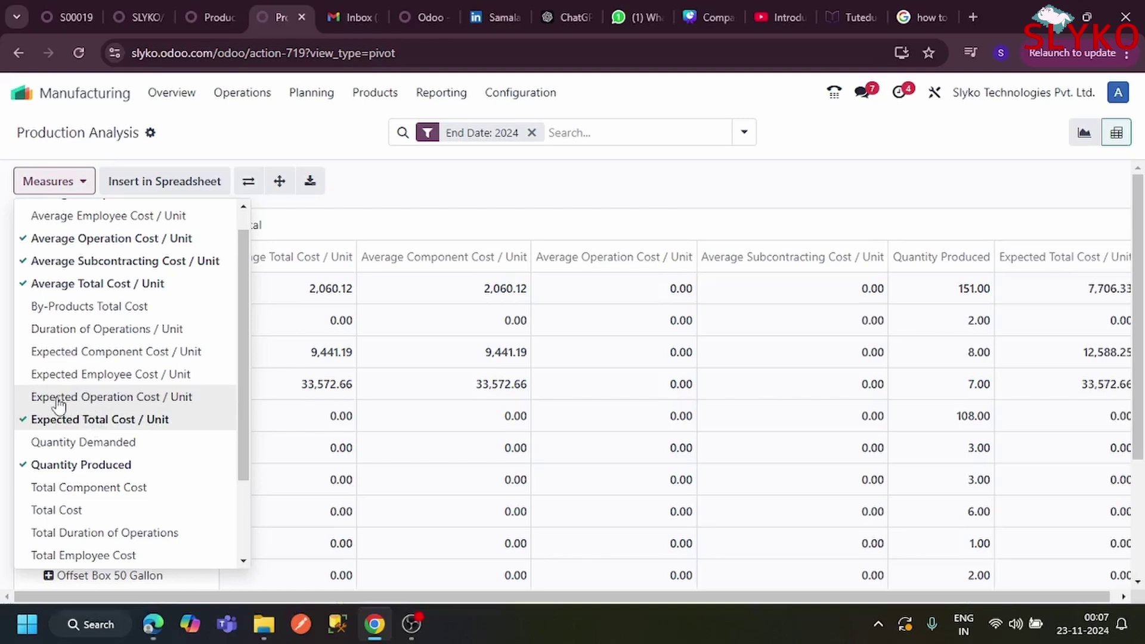
{"action": "left_click", "coordinate": [94, 398]}
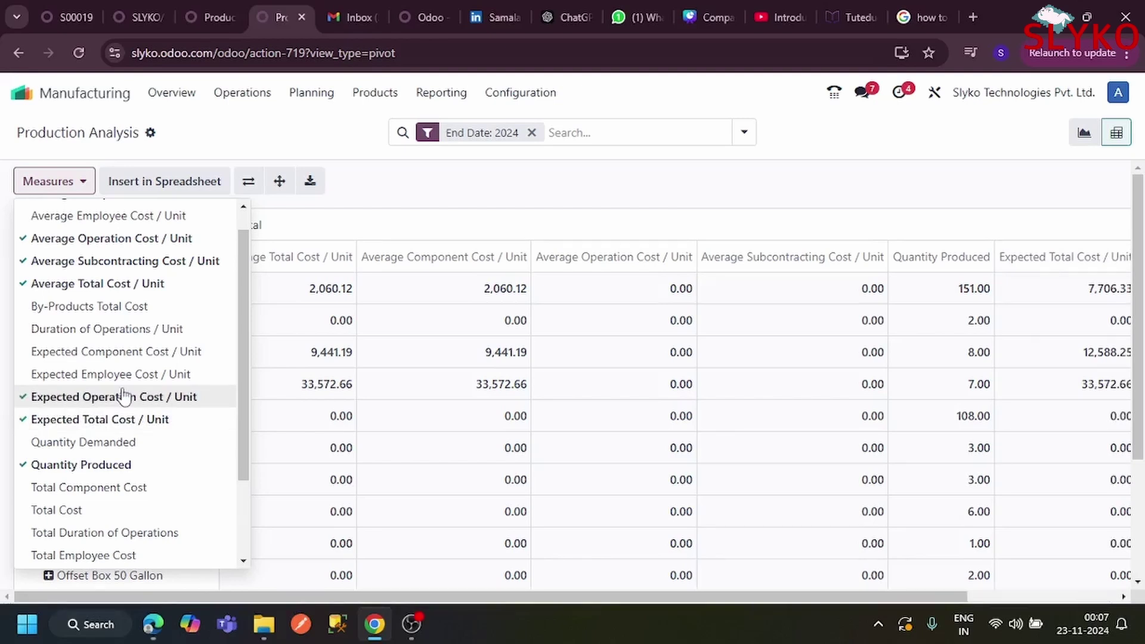
- Add the Total Cost, Total Employee Cost, Total Operation Cost and Count measures to the Production Analysis pivot
{"action": "left_click_drag", "start_coordinate": [239, 341], "coordinate": [241, 415]}
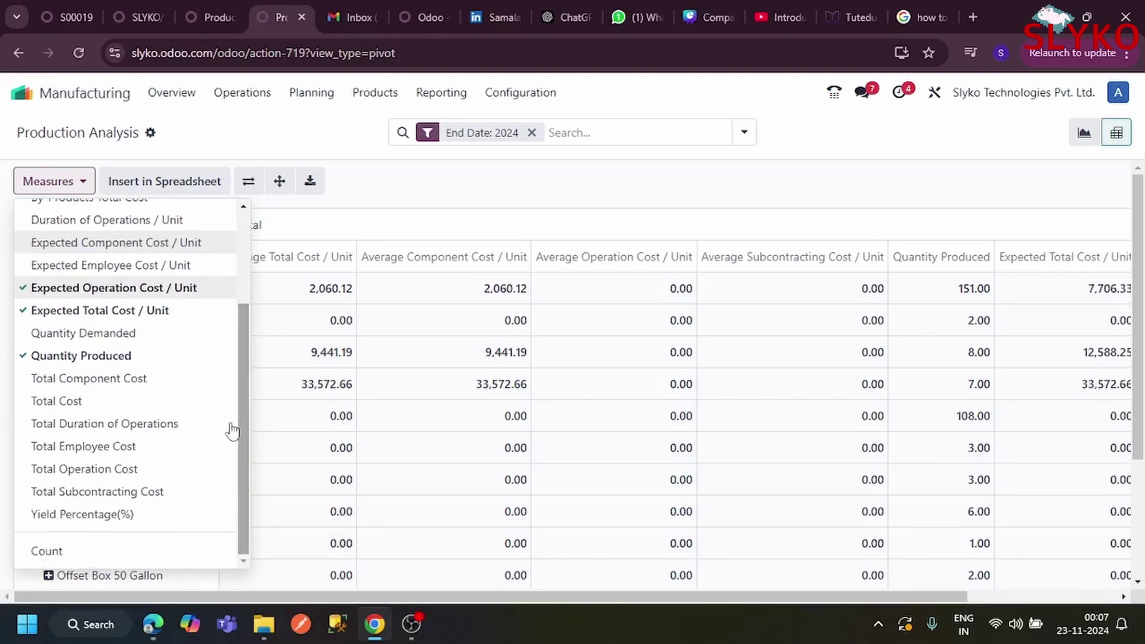
{"action": "left_click", "coordinate": [89, 400]}
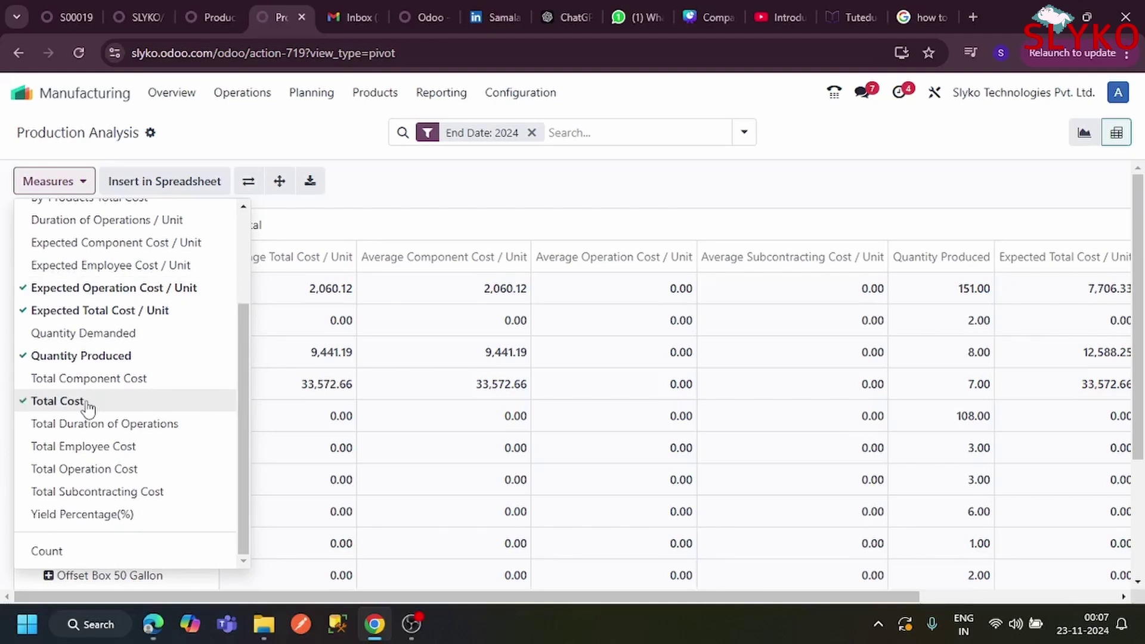
{"action": "left_click", "coordinate": [103, 452]}
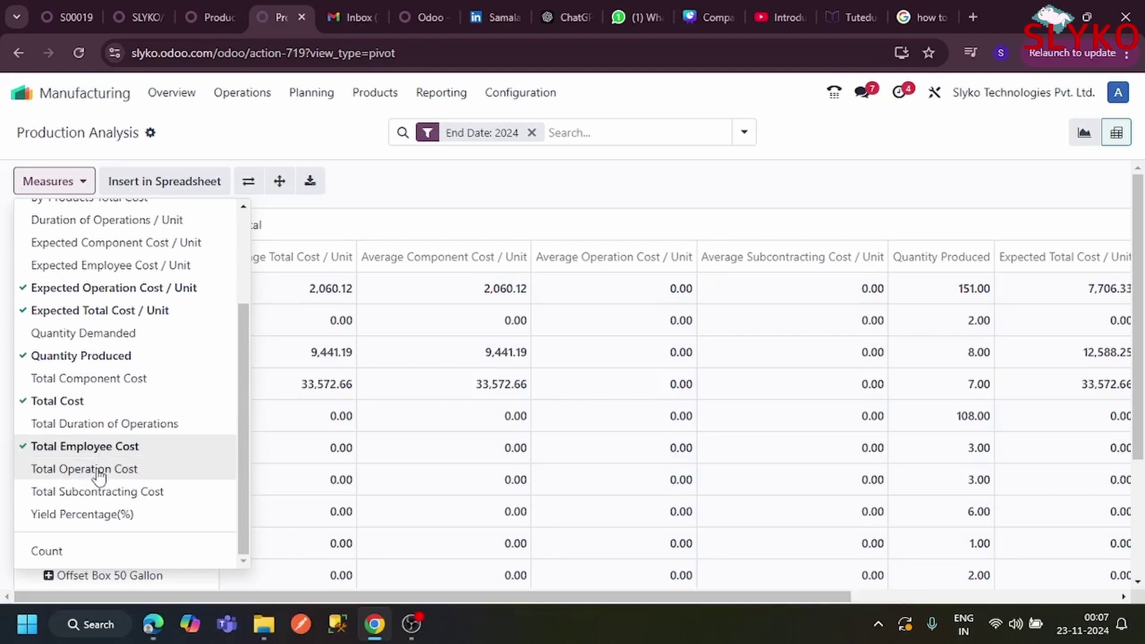
{"action": "left_click", "coordinate": [99, 471]}
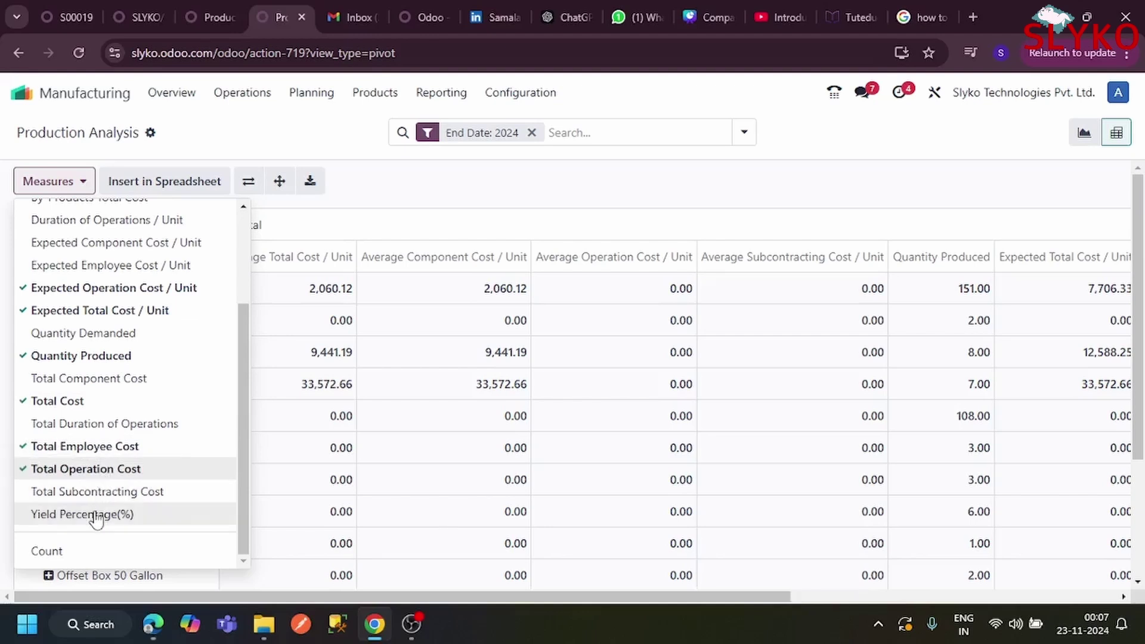
{"action": "left_click", "coordinate": [92, 558]}
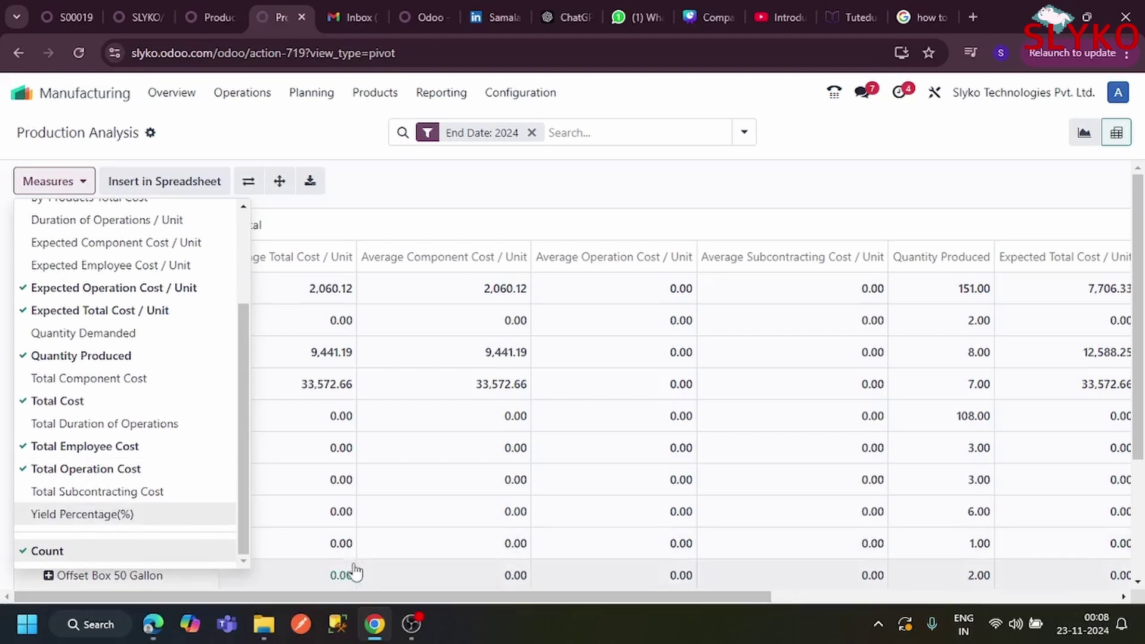
{"action": "left_click_drag", "start_coordinate": [365, 596], "coordinate": [336, 642]}
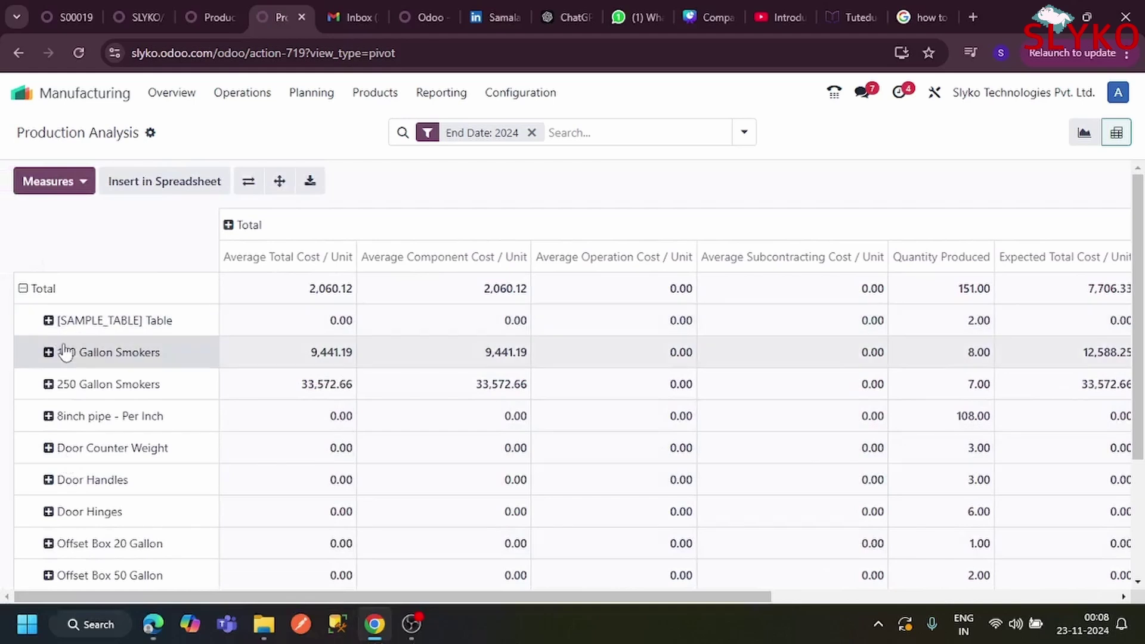
- Examine the product rows of the Production Analysis pivot, from the smokers down to the propane tanks
{"action": "scroll", "coordinate": [65, 352], "scroll_direction": "down", "scroll_amount": 3}
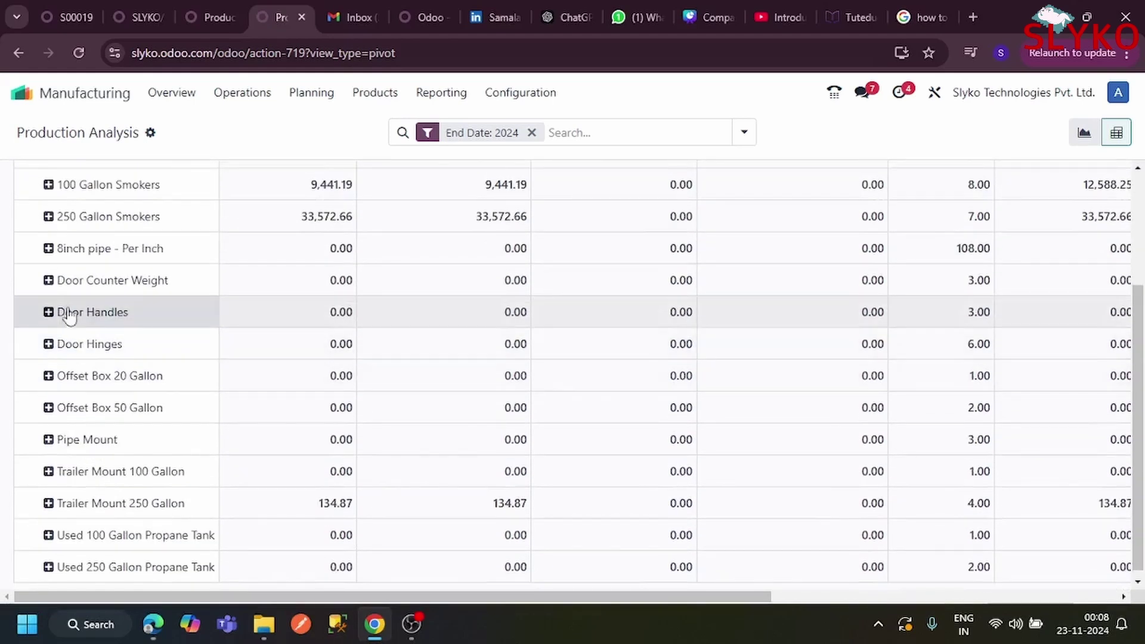
{"action": "scroll", "coordinate": [82, 337], "scroll_direction": "up", "scroll_amount": 3}
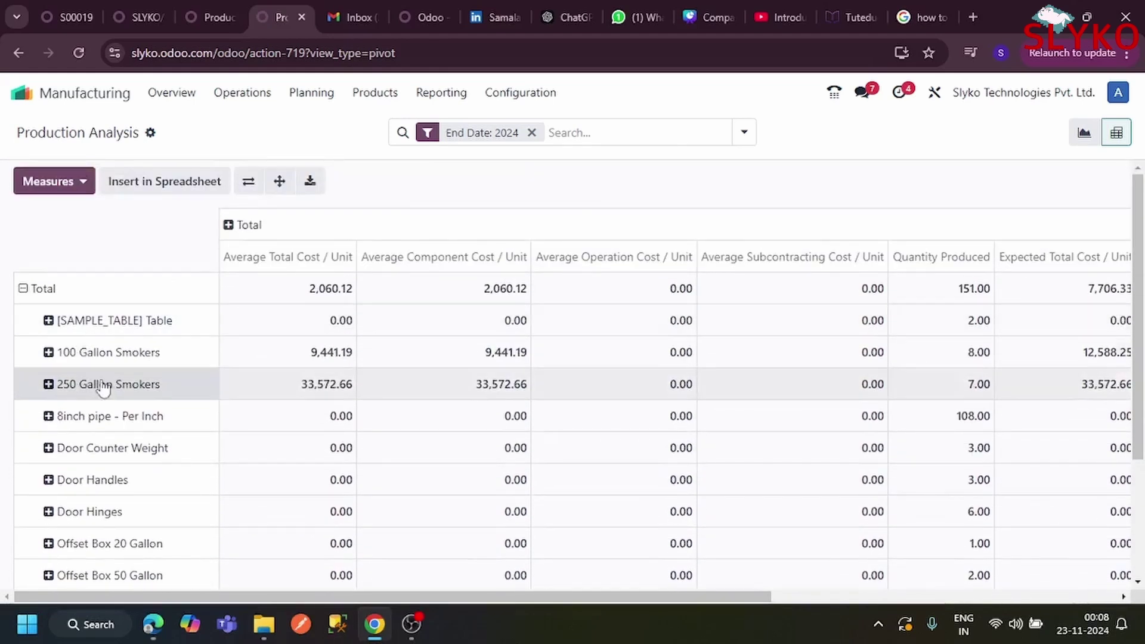
{"action": "scroll", "coordinate": [101, 369], "scroll_direction": "down", "scroll_amount": 3}
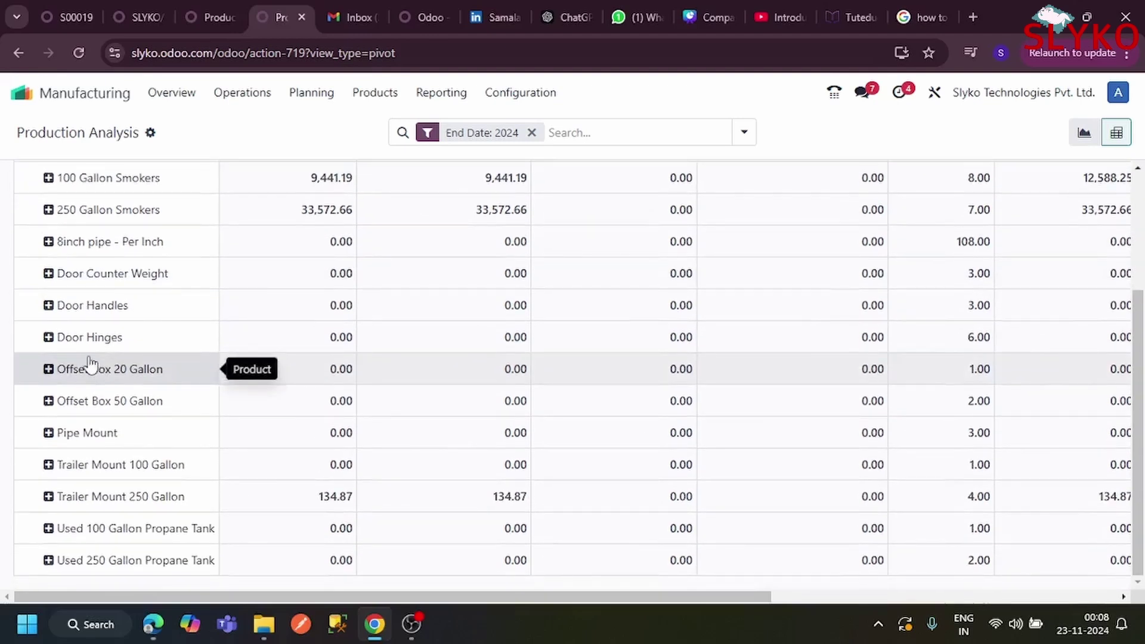
{"action": "scroll", "coordinate": [90, 360], "scroll_direction": "up", "scroll_amount": 3}
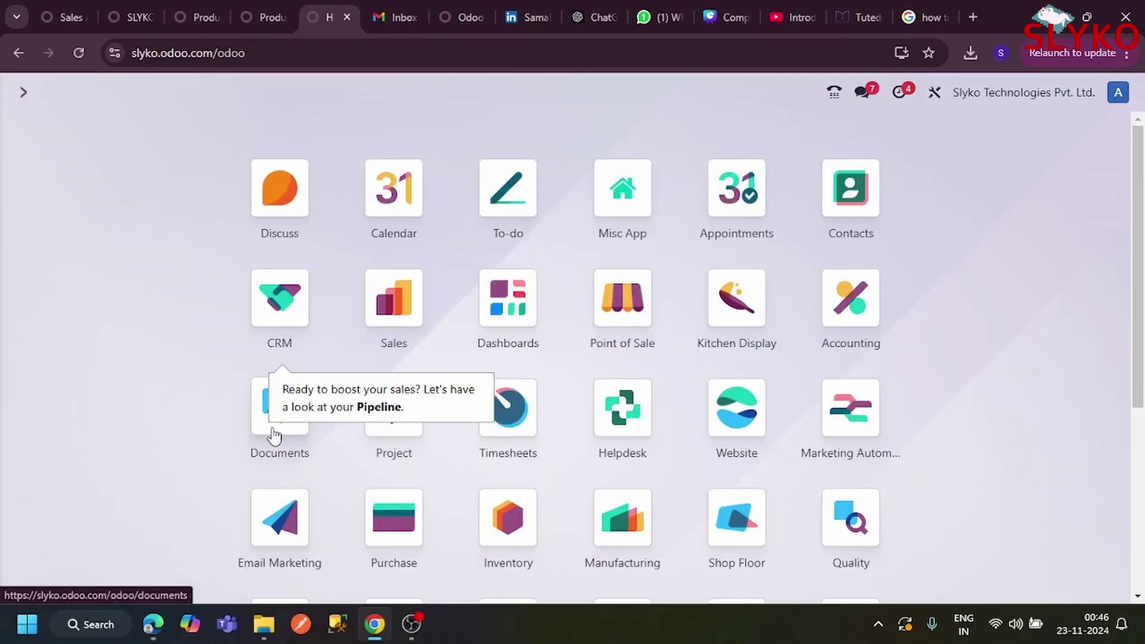
- Open the Sales Analysis spreadsheet from the Spreadsheet workspace in Documents, examine its sales and margin columns, and return to the workspace
{"action": "left_click", "coordinate": [274, 431]}
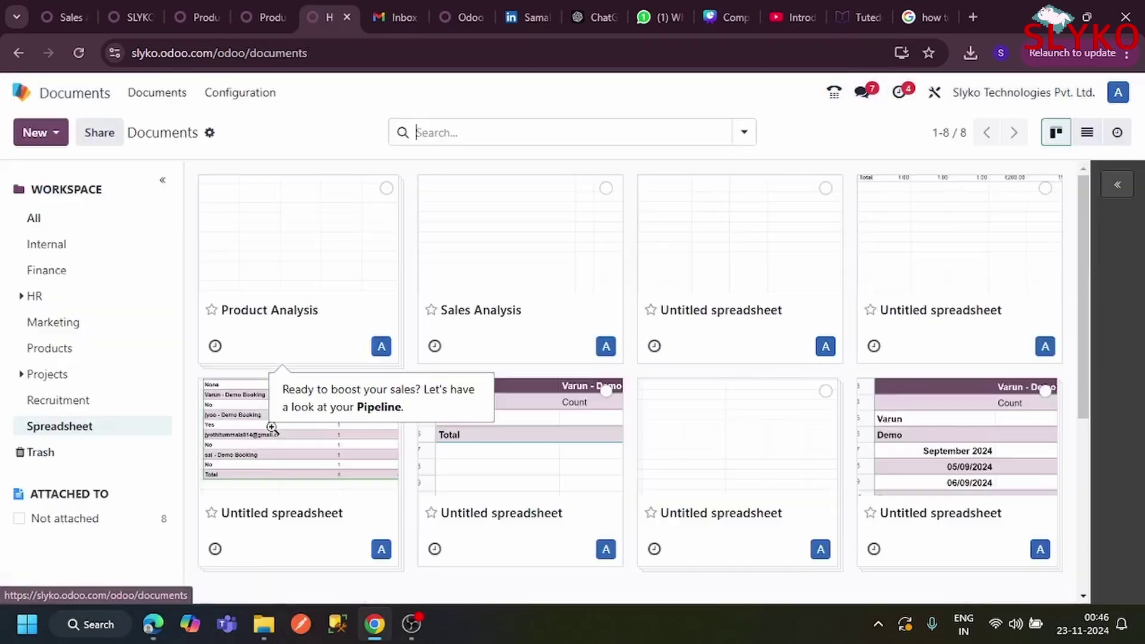
{"action": "left_click", "coordinate": [92, 426]}
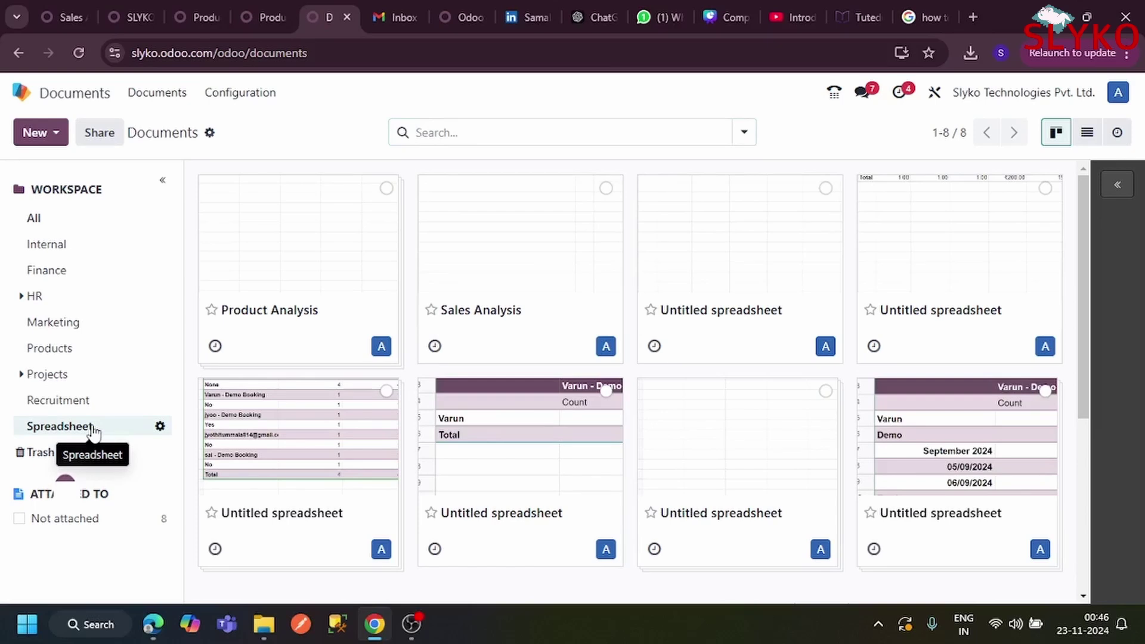
{"action": "left_click", "coordinate": [485, 258]}
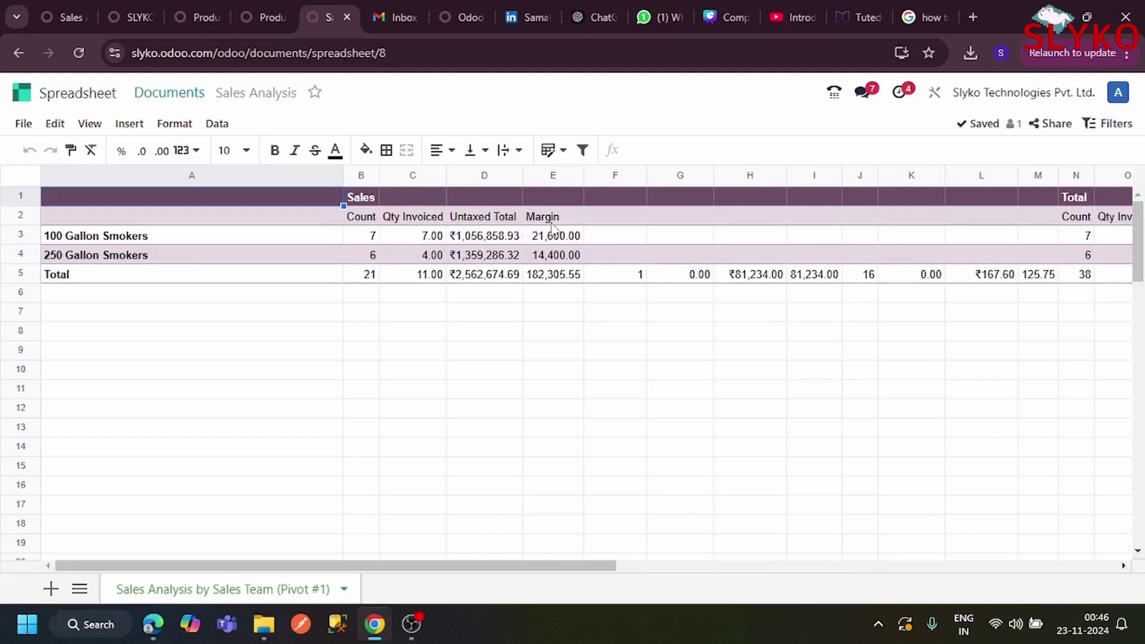
{"action": "scroll", "coordinate": [439, 471], "scroll_direction": "right", "scroll_amount": 5}
{"action": "left_click", "coordinate": [17, 53]}
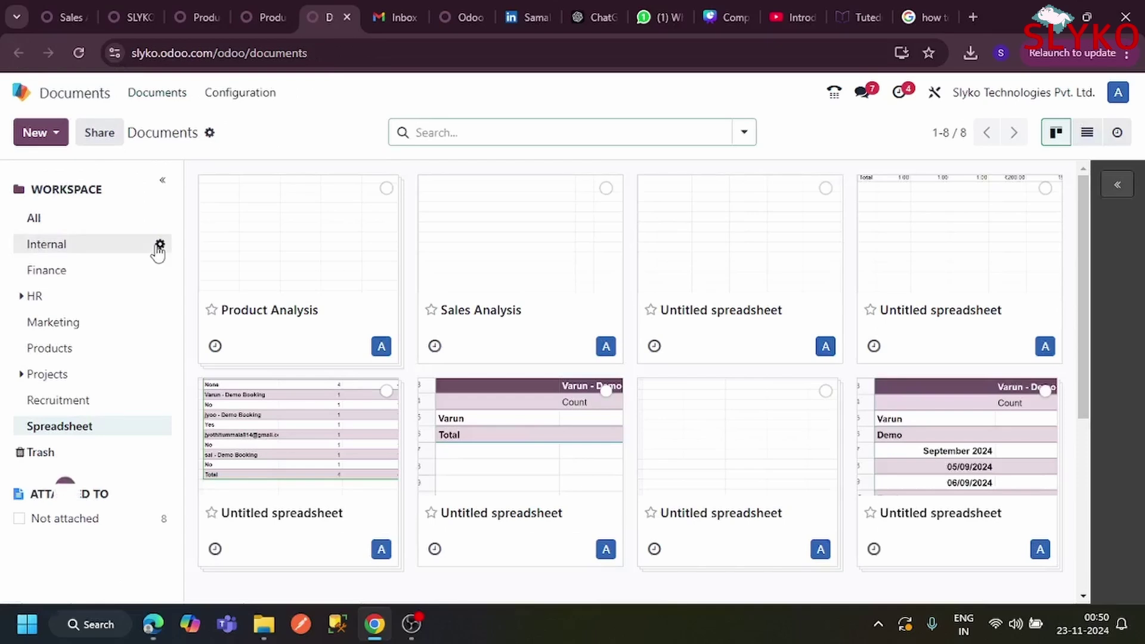
- Open the Product Analysis spreadsheet and examine the cost, quantity and operation duration columns for each product
{"action": "left_click", "coordinate": [283, 261]}
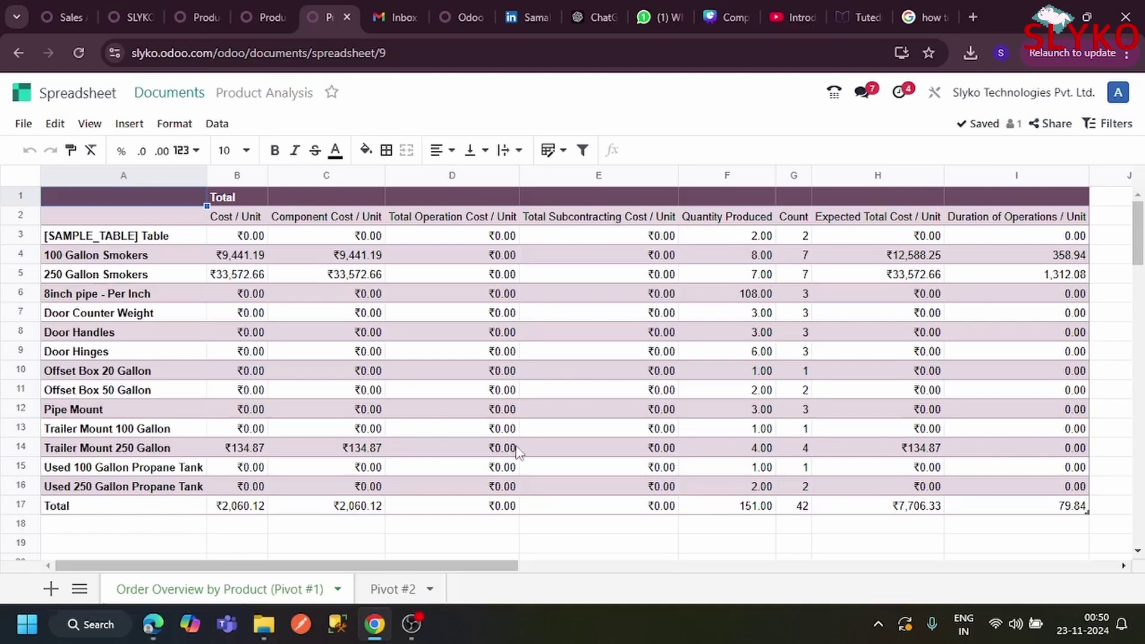
{"action": "left_click_drag", "start_coordinate": [430, 566], "coordinate": [507, 574]}
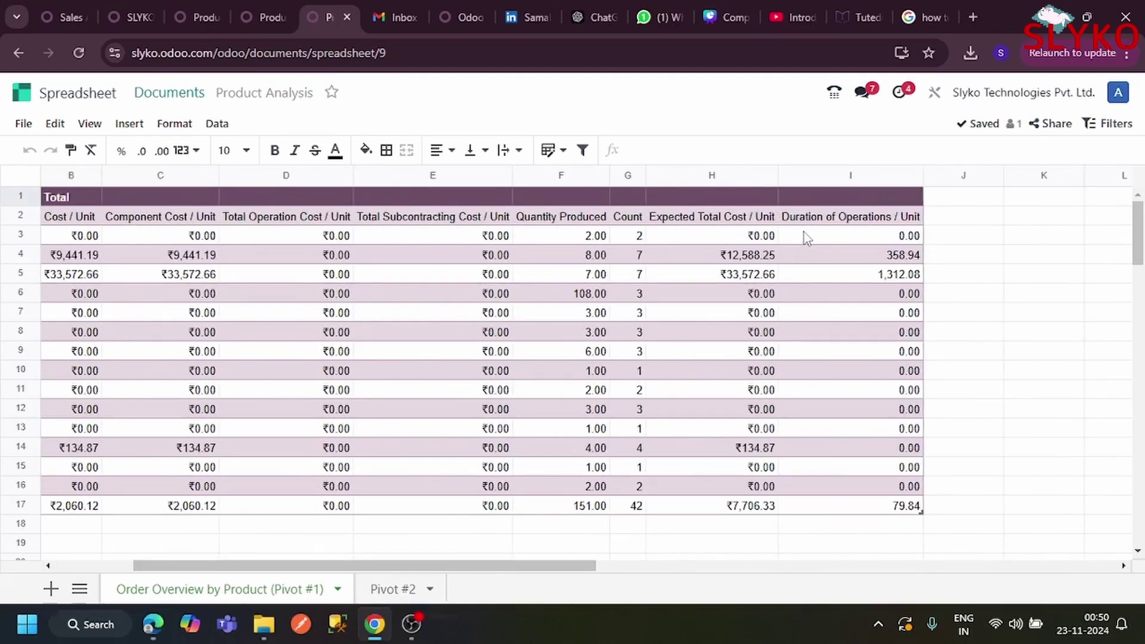
{"action": "left_click_drag", "start_coordinate": [435, 567], "coordinate": [332, 569]}
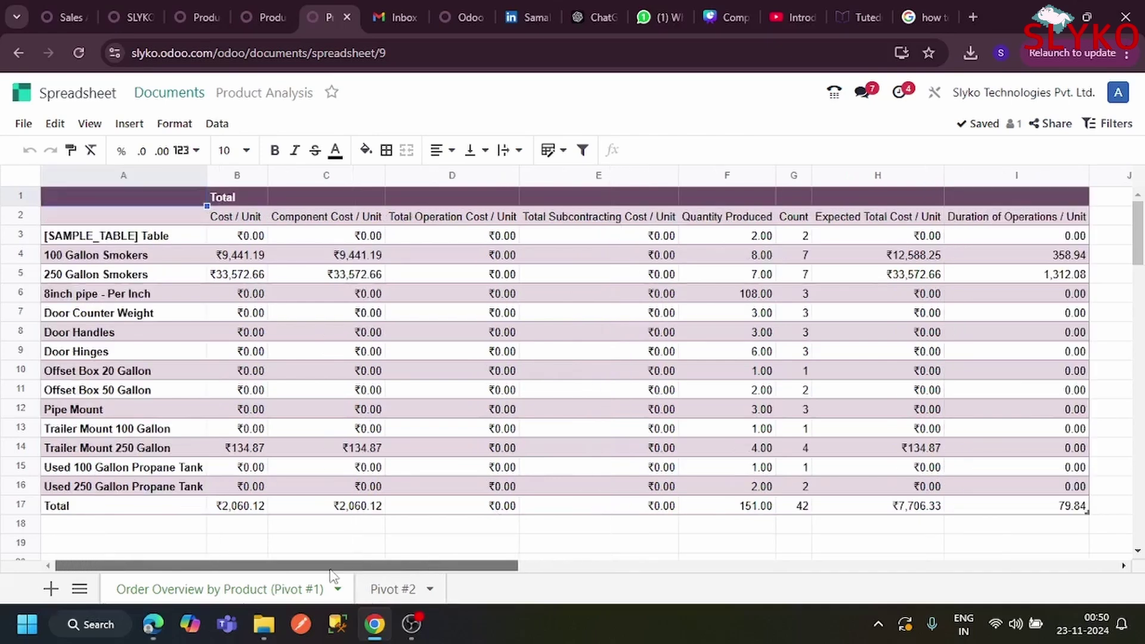